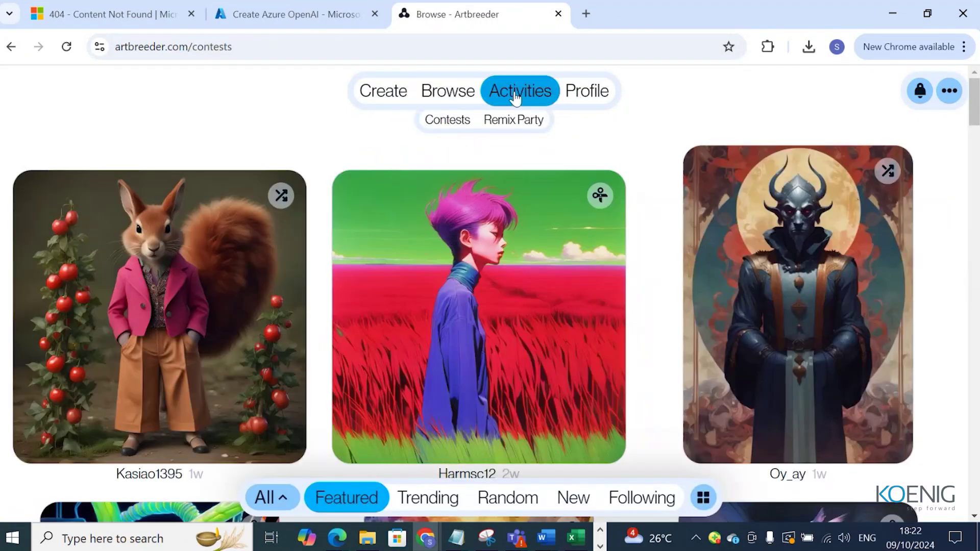
Step: Look through the Contests page's Enter to Win and Vote sections and view the profile page
scroll(291, 286, down, 4)
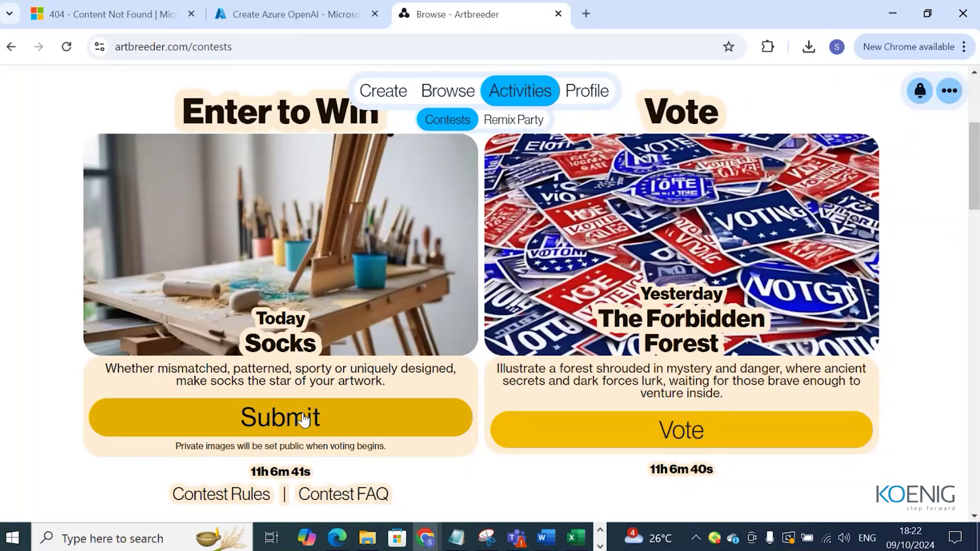
scroll(207, 313, down, 3)
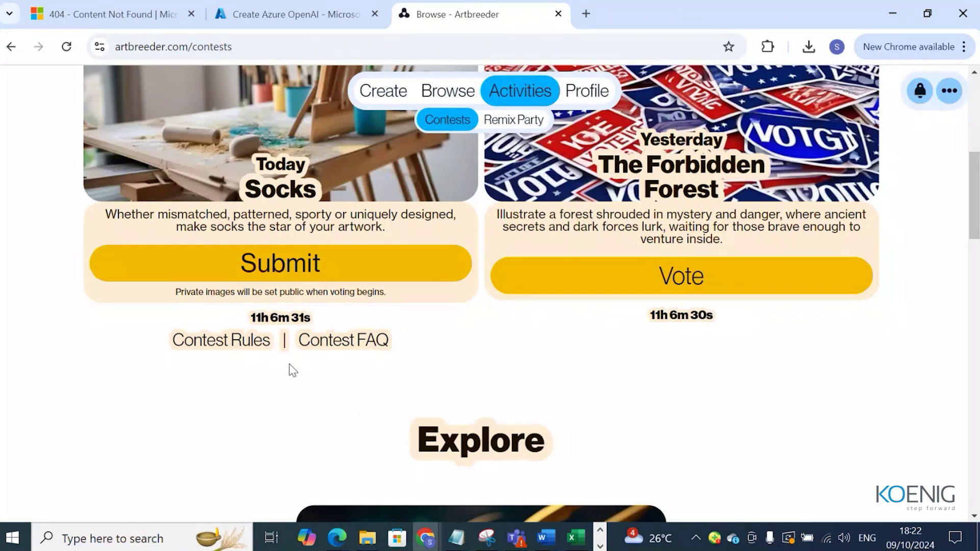
scroll(292, 370, up, 6)
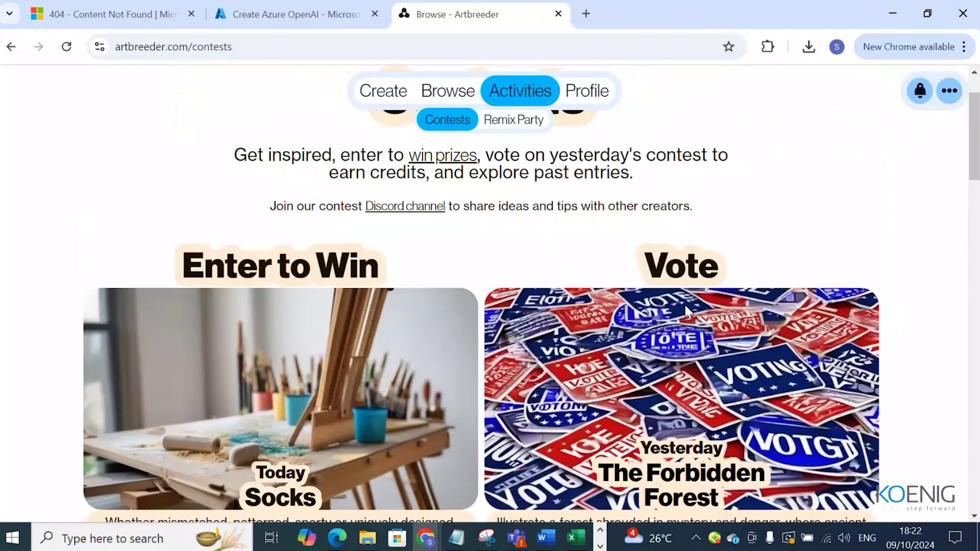
click(586, 97)
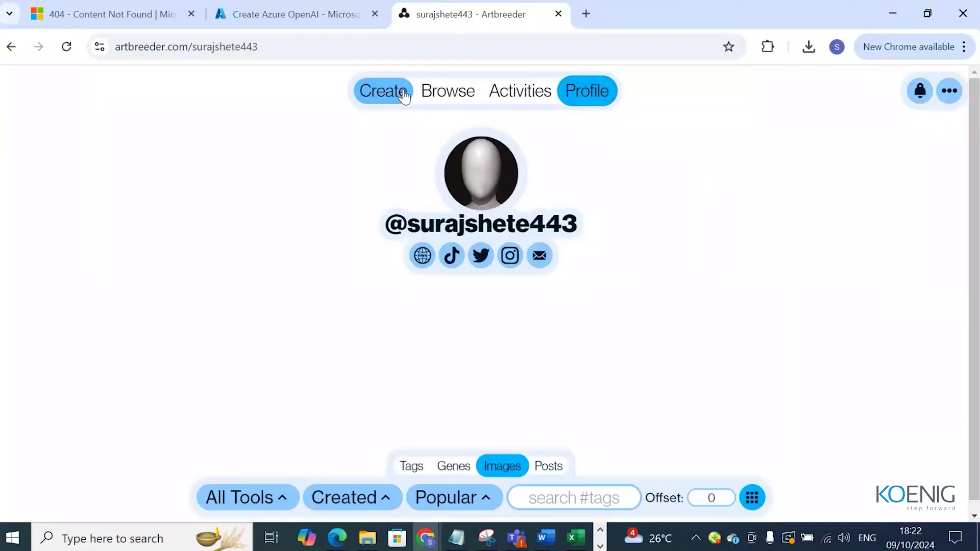
Step: Open the Poser tool for combining faces and poses from the creation tools
click(404, 95)
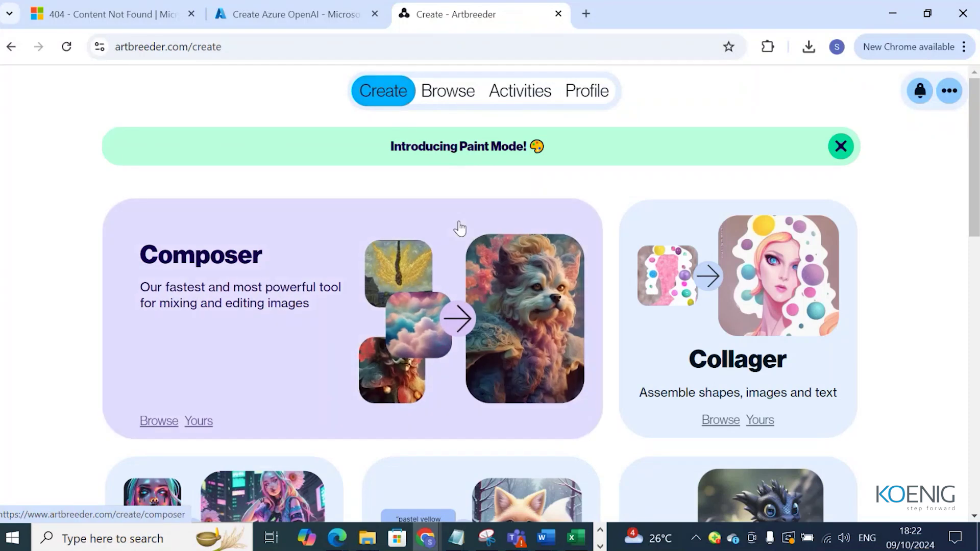
scroll(459, 228, down, 5)
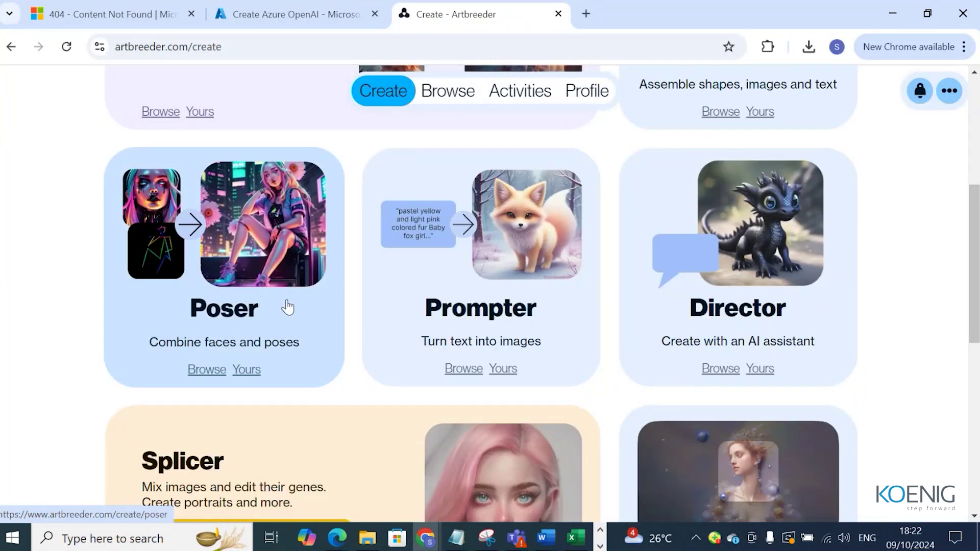
click(288, 307)
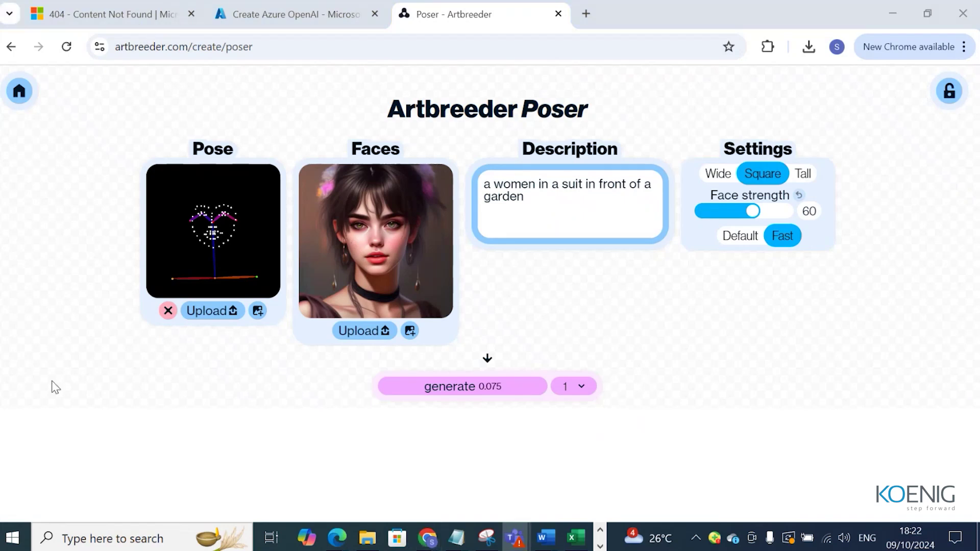
Step: Try the Wide and Square image formats, and set the output format to Tall
click(212, 233)
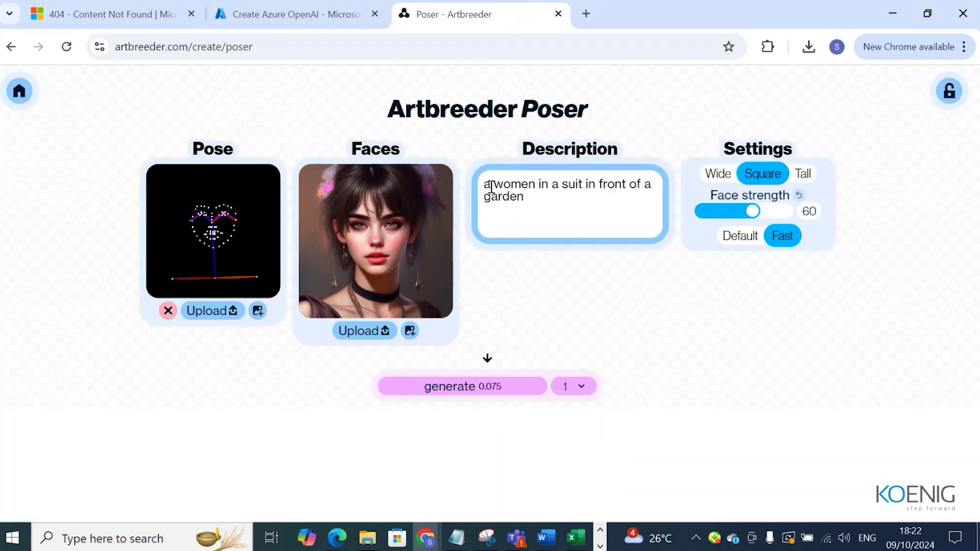
click(725, 174)
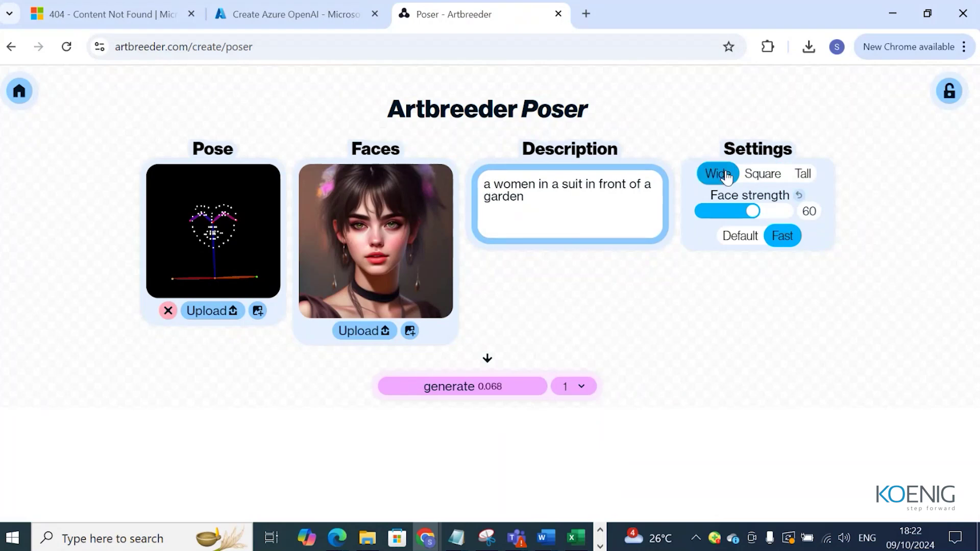
click(756, 180)
click(804, 175)
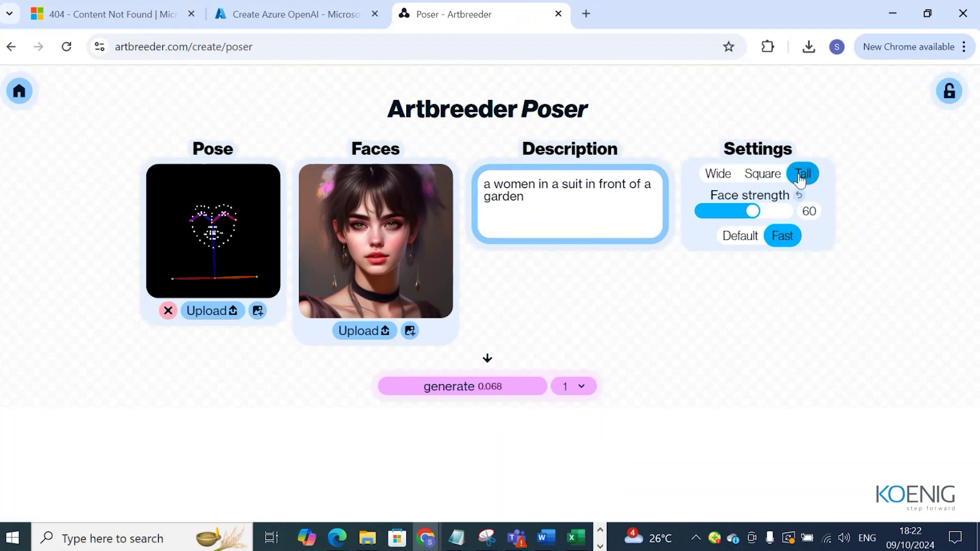
click(750, 239)
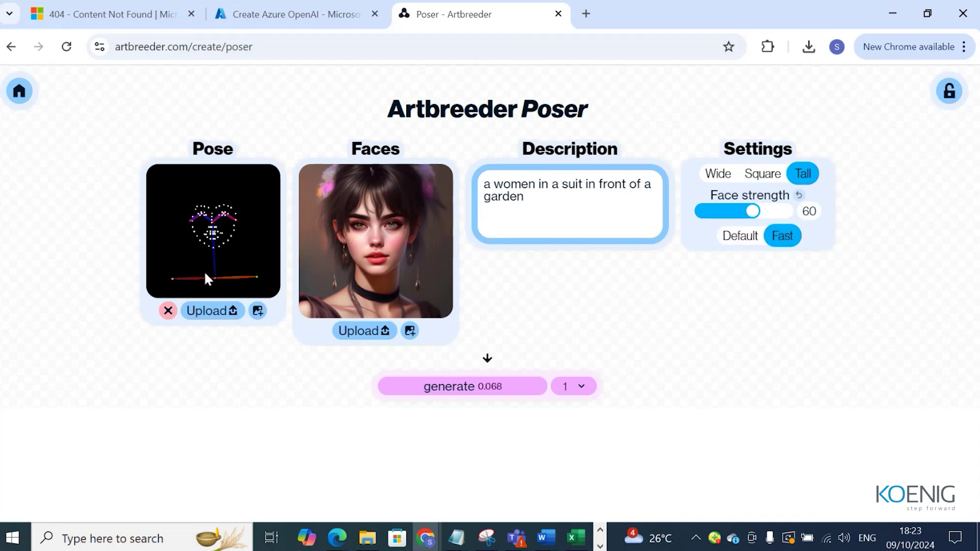
Step: Replace the pose with the first Seated pose from the Pose Library
click(227, 314)
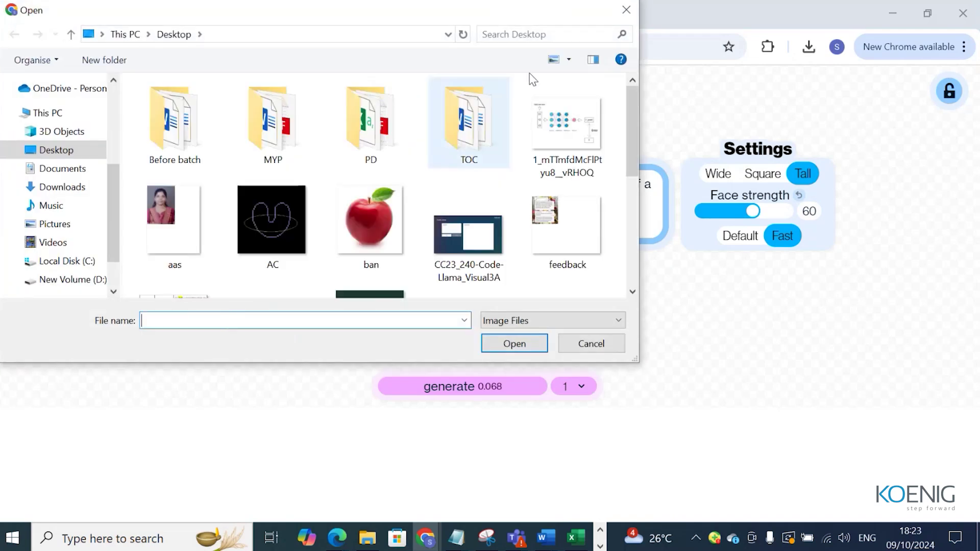
click(626, 10)
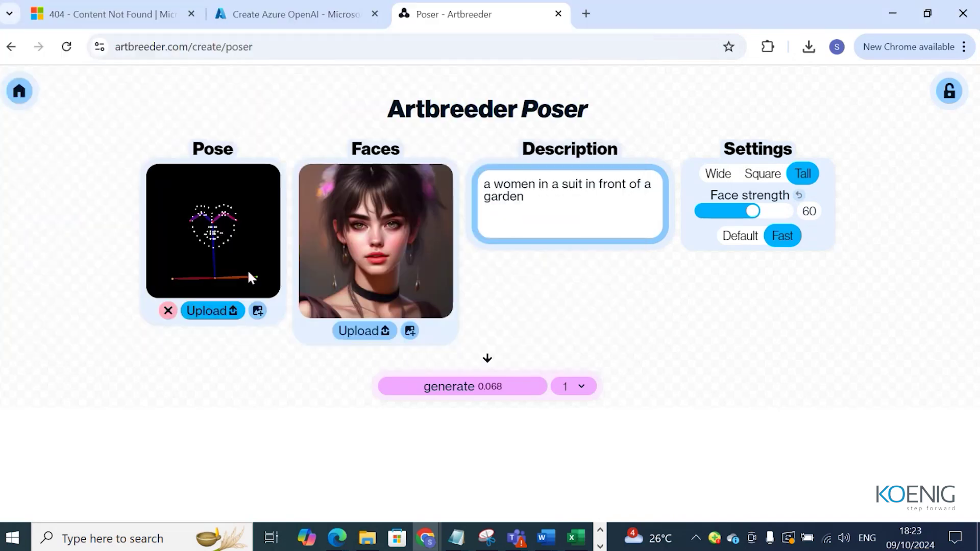
click(257, 312)
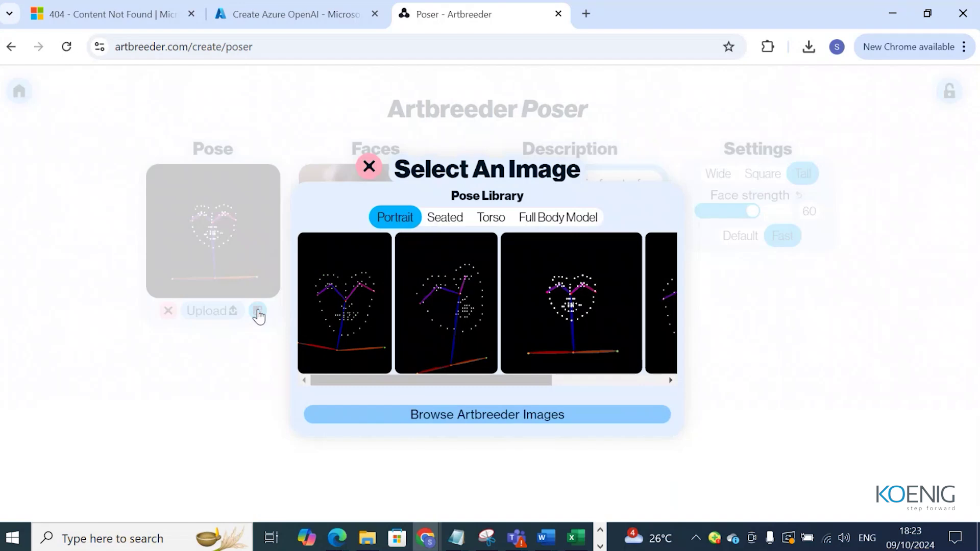
drag(531, 381, 644, 388)
click(460, 219)
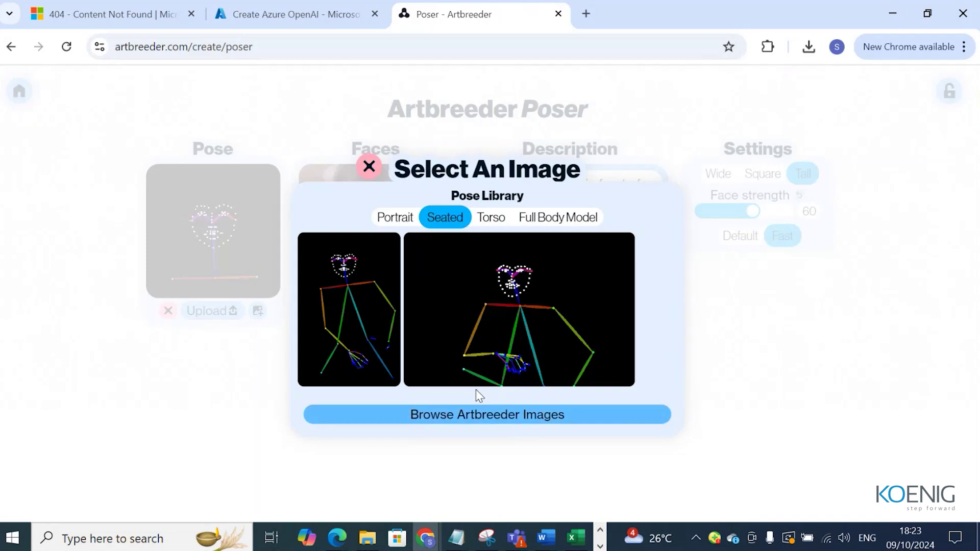
click(368, 309)
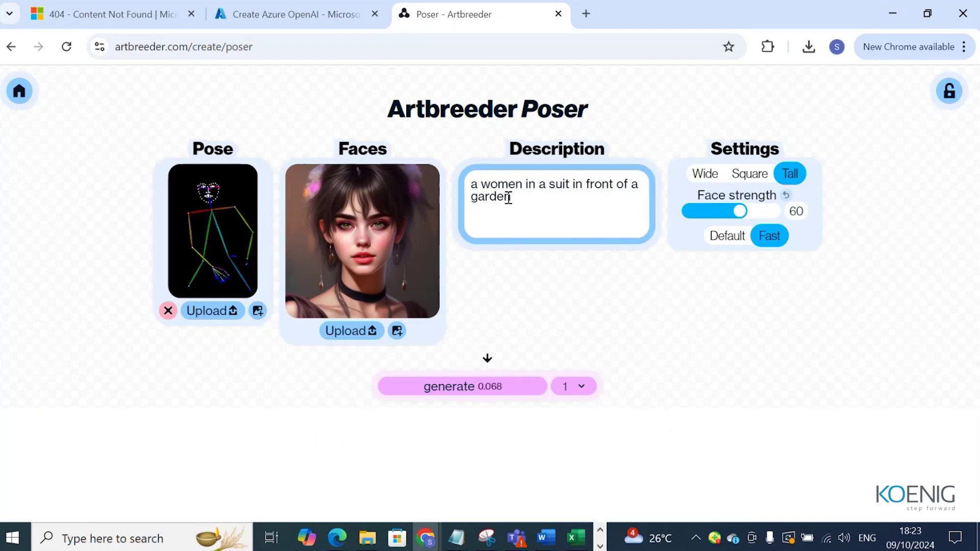
Step: Generate one image from the seated pose, face and description, and compare the result with its inputs
click(464, 388)
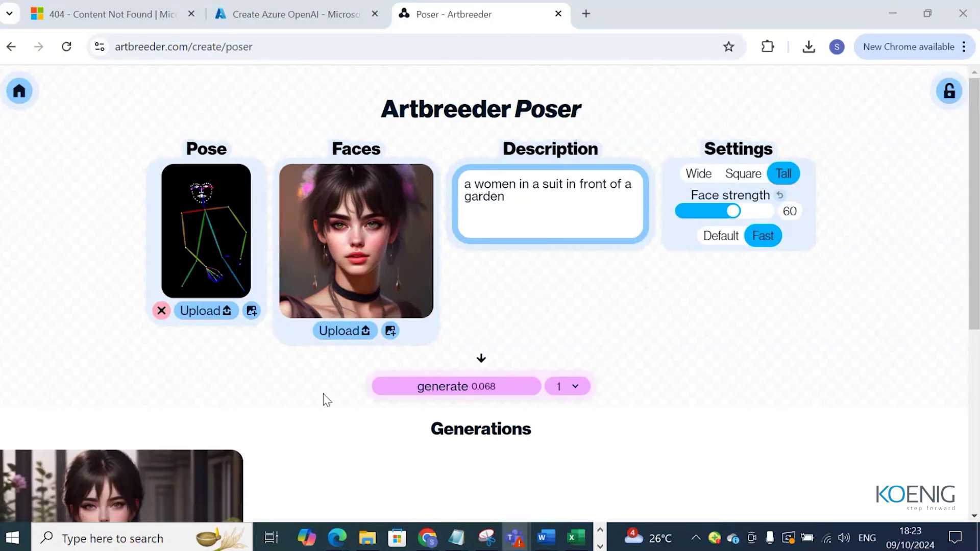
scroll(325, 398, down, 3)
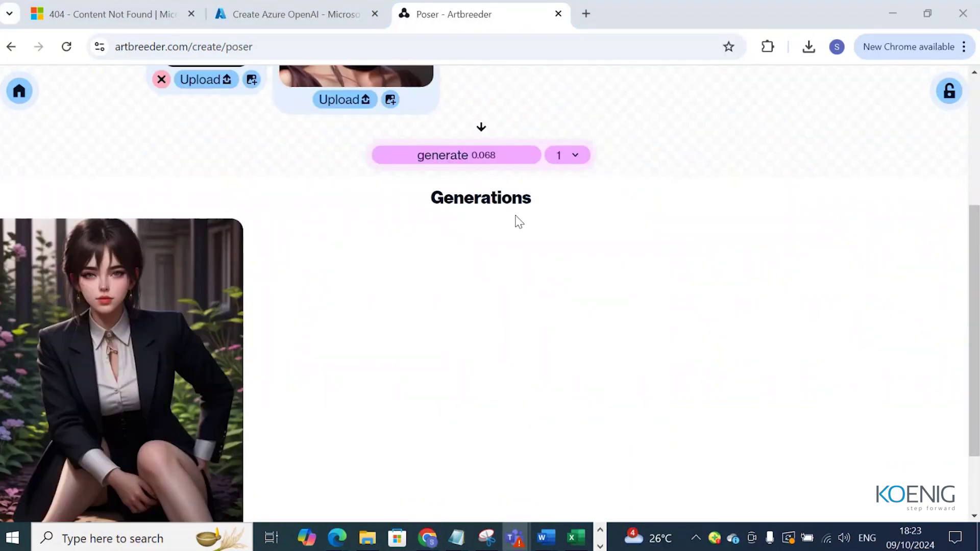
scroll(556, 307, up, 3)
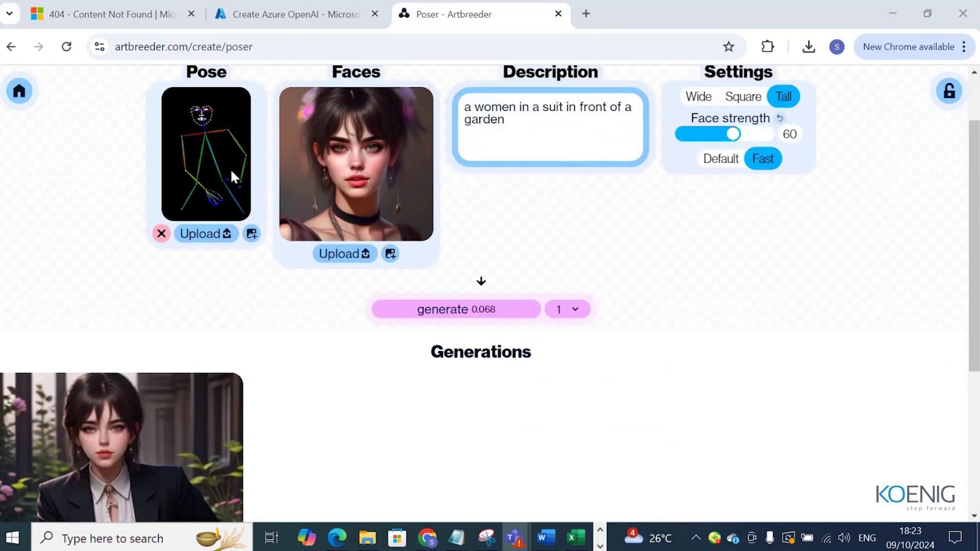
scroll(231, 169, up, 2)
scroll(210, 240, down, 5)
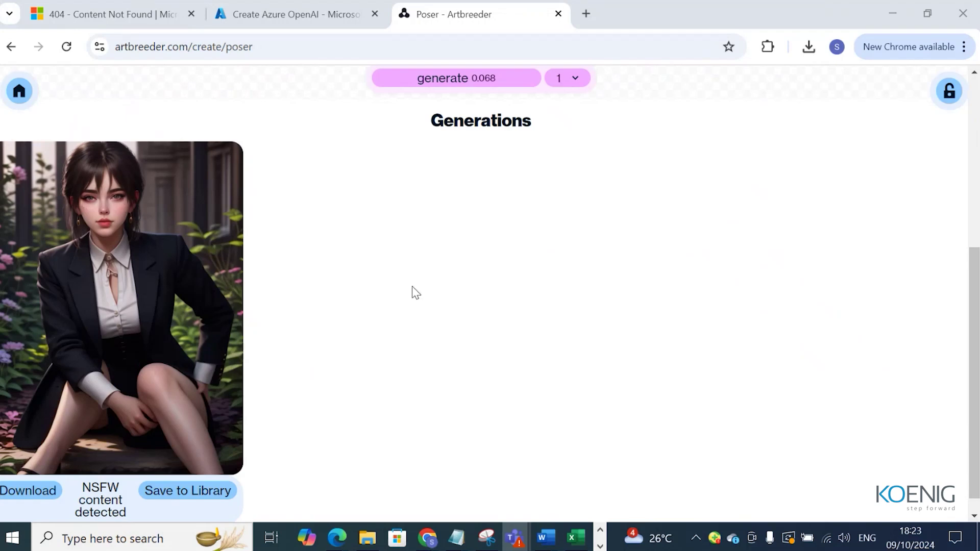
scroll(413, 291, up, 5)
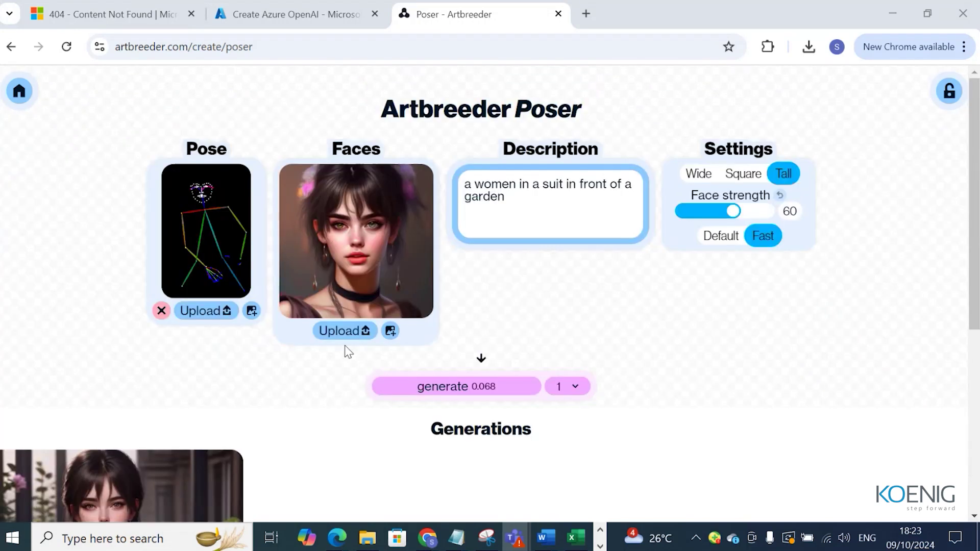
Step: Check the Torso and Full Body Model poses, and apply the third Portrait pose from the Pose Library
click(251, 311)
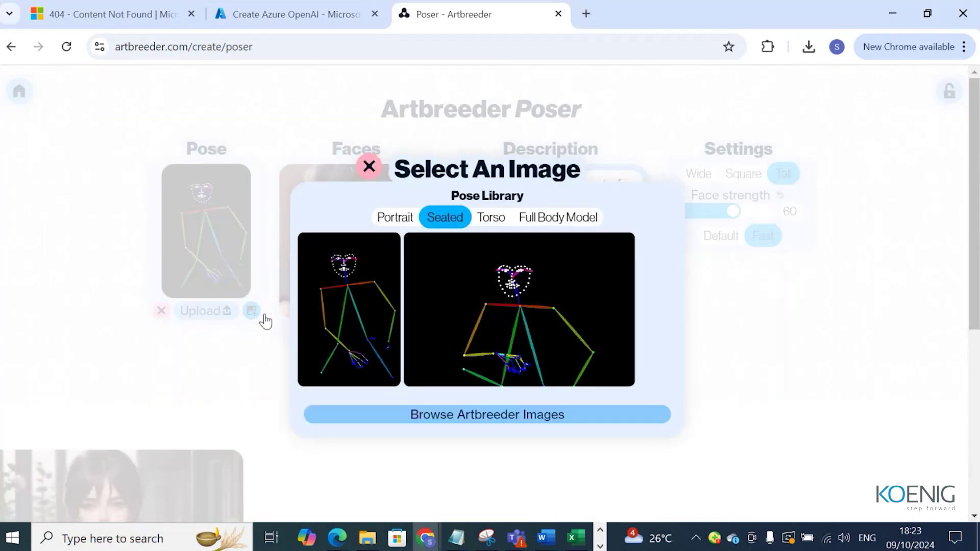
click(498, 225)
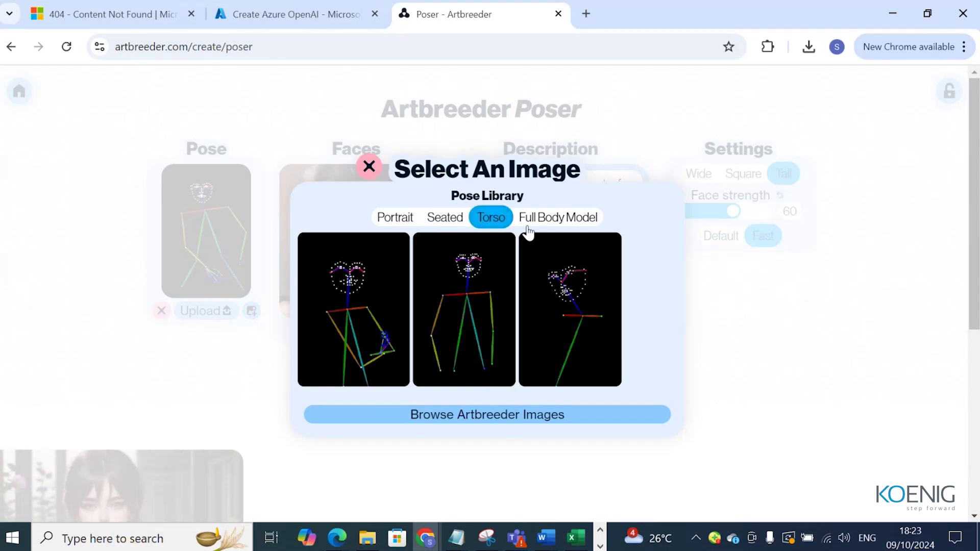
click(561, 225)
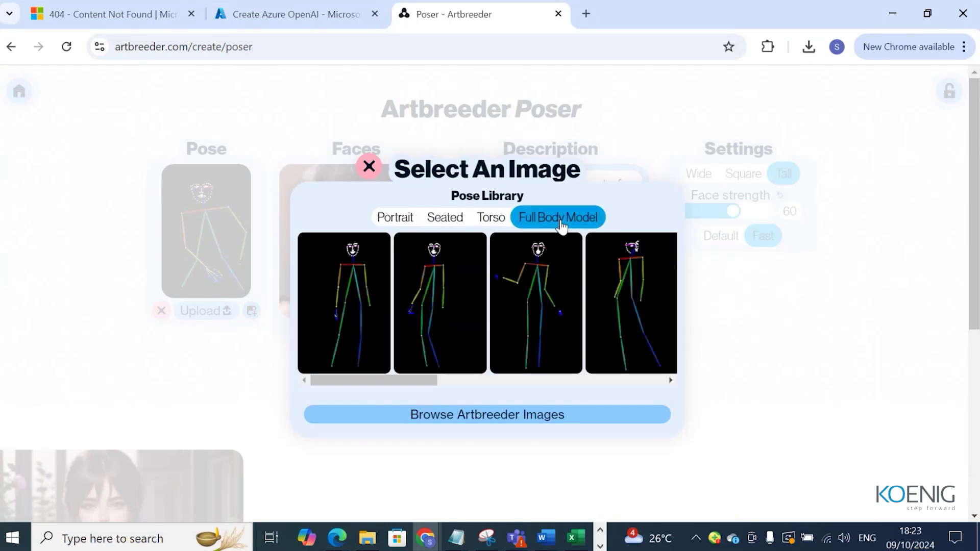
click(395, 219)
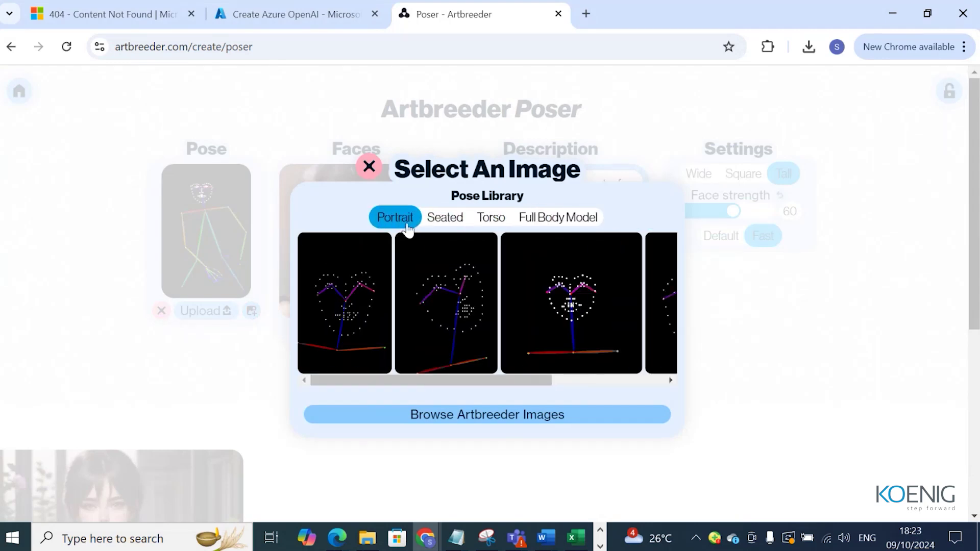
click(582, 306)
Step: Generate a new image with the portrait pose and examine it beside the seated one under Generations
scroll(267, 378, down, 1)
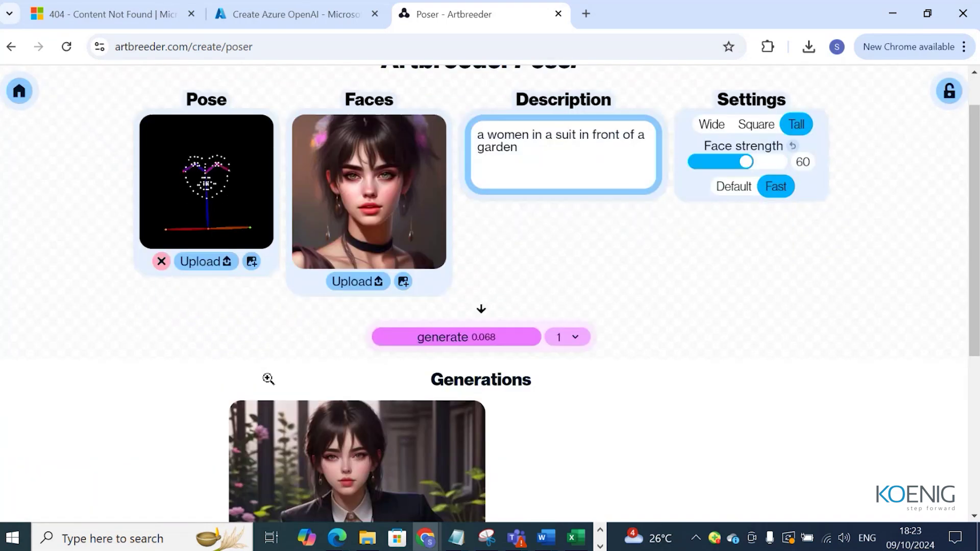
scroll(268, 379, down, 4)
scroll(626, 407, down, 2)
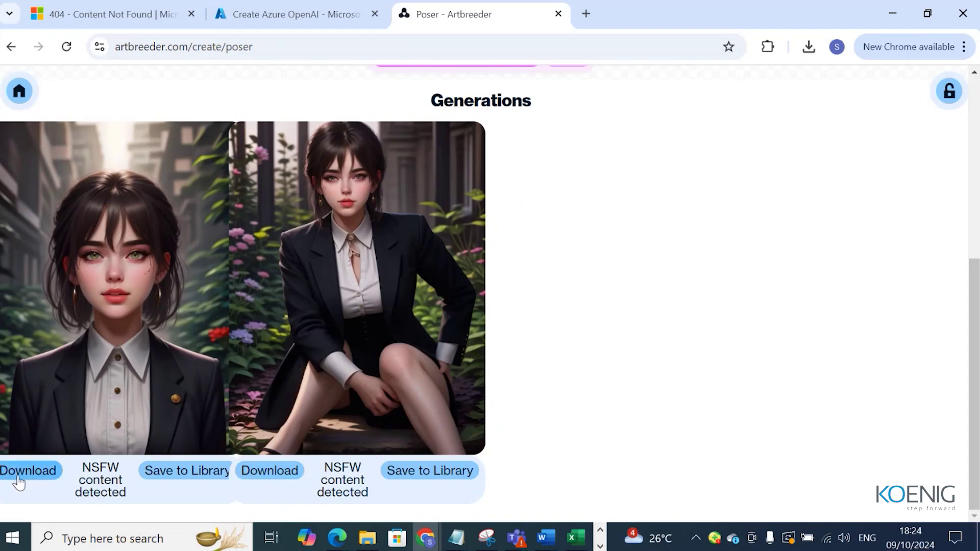
scroll(162, 391, up, 6)
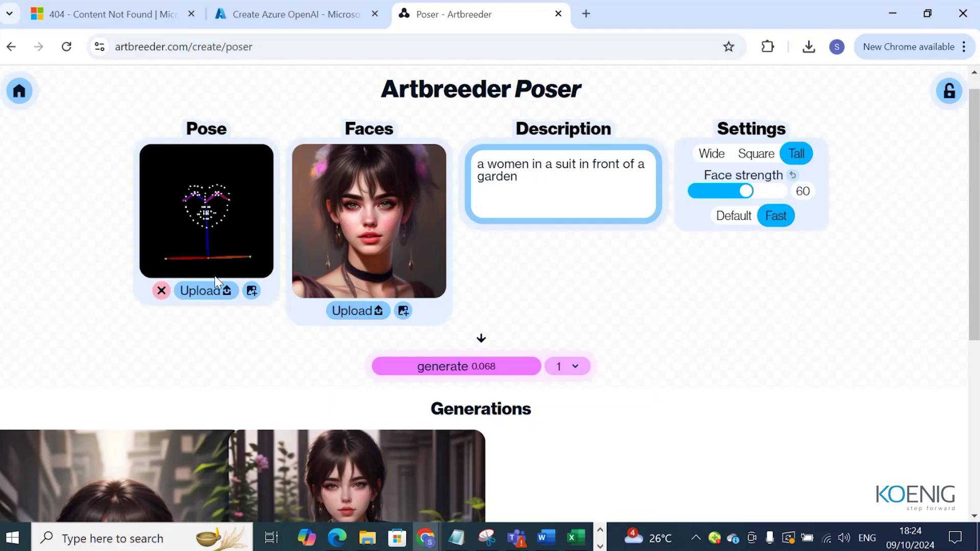
Step: Replace the woman's face image with the purple owl-hooded figure from the featured Artbreeder images, and generate a new image
click(403, 311)
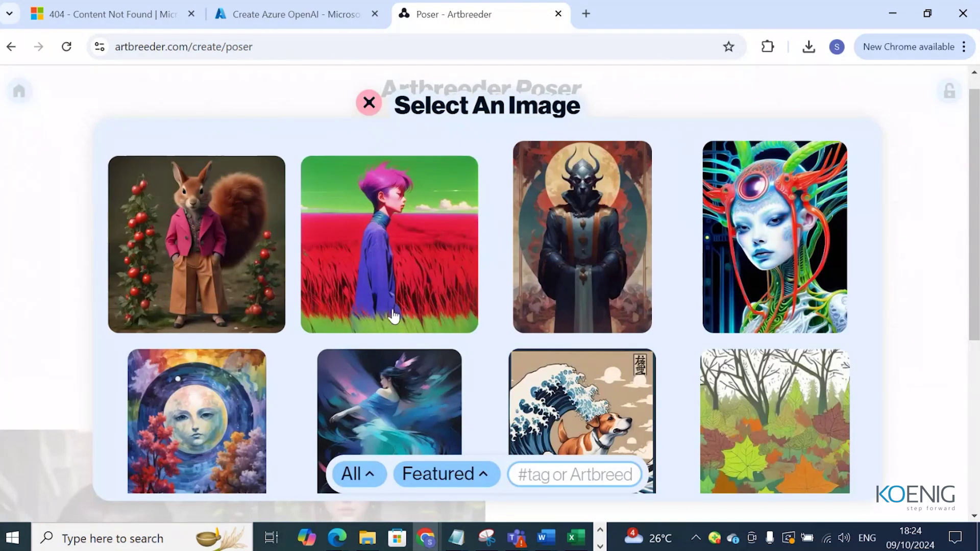
scroll(424, 292, down, 5)
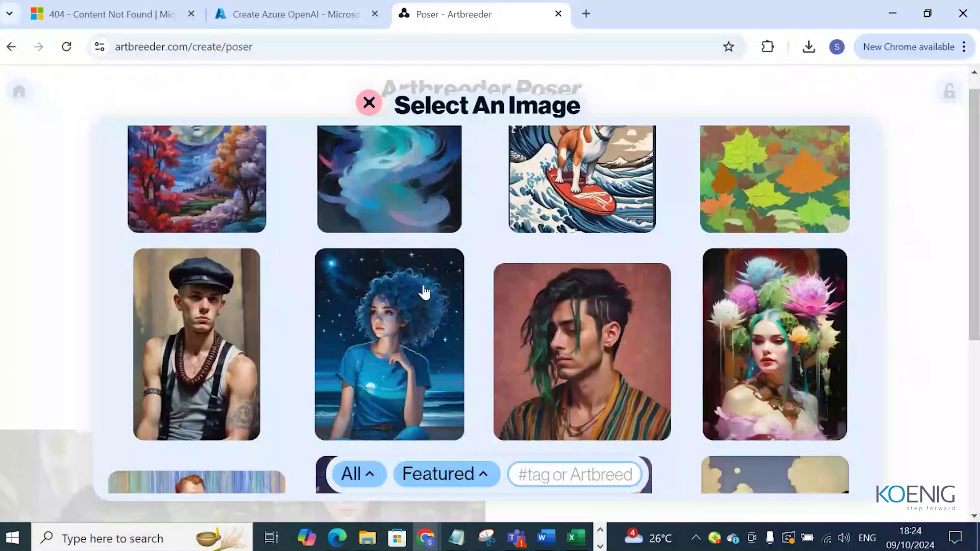
scroll(424, 292, down, 3)
scroll(424, 292, down, 3)
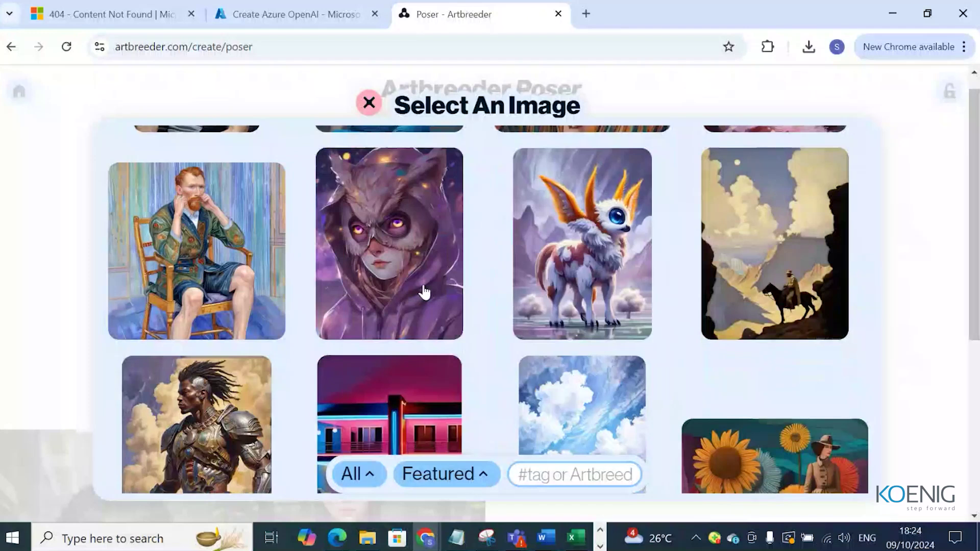
click(418, 275)
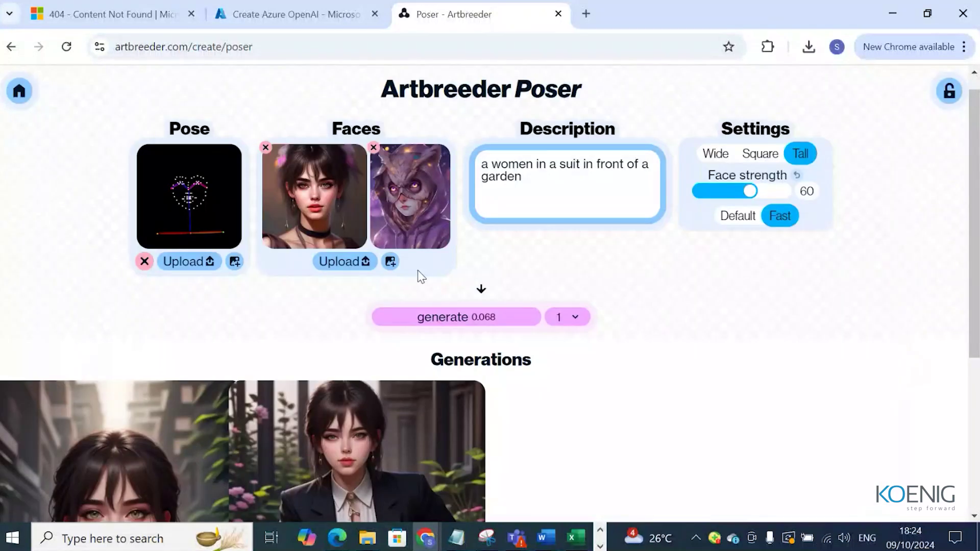
click(265, 148)
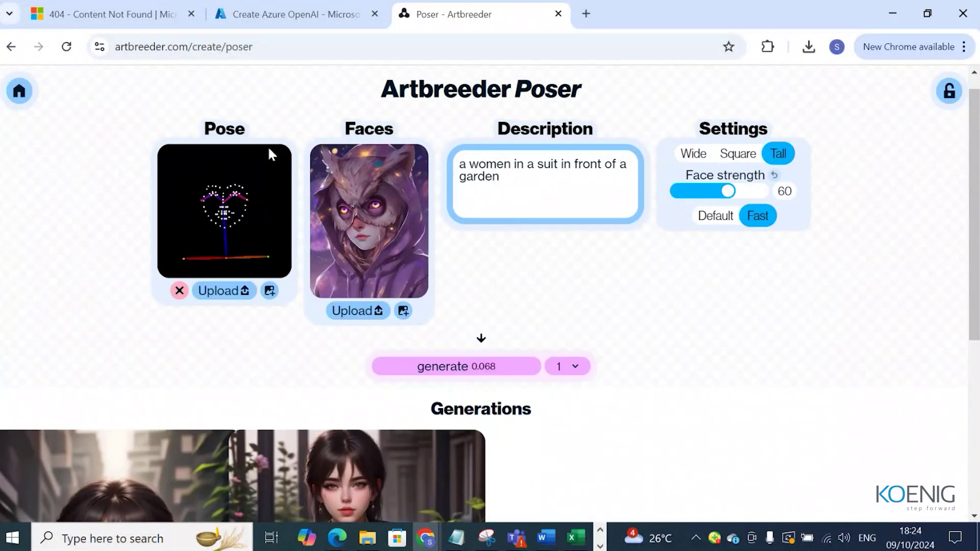
click(479, 365)
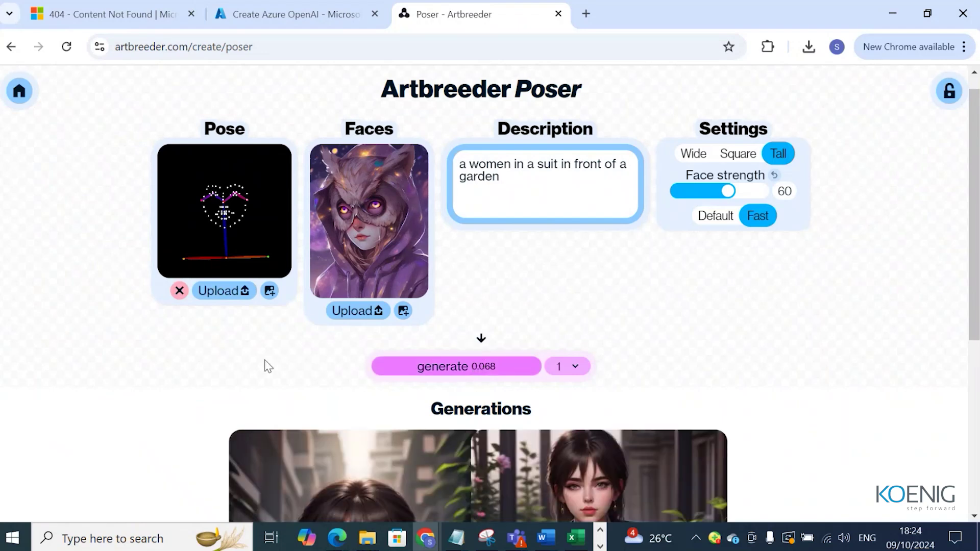
scroll(255, 365, down, 5)
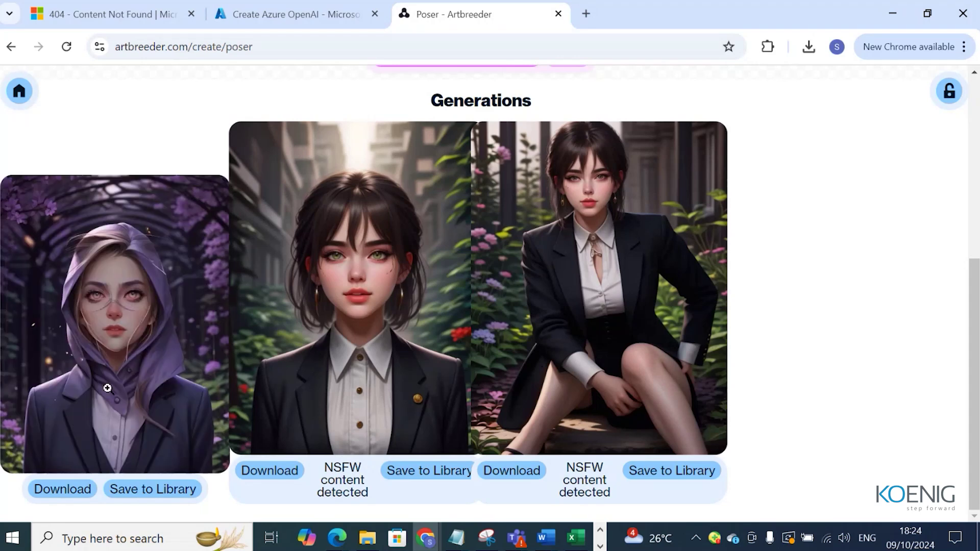
Step: Replace the portrait pose with the first Seated pose from the Pose Library, and generate a new image with the owl-hooded face
scroll(107, 388, up, 6)
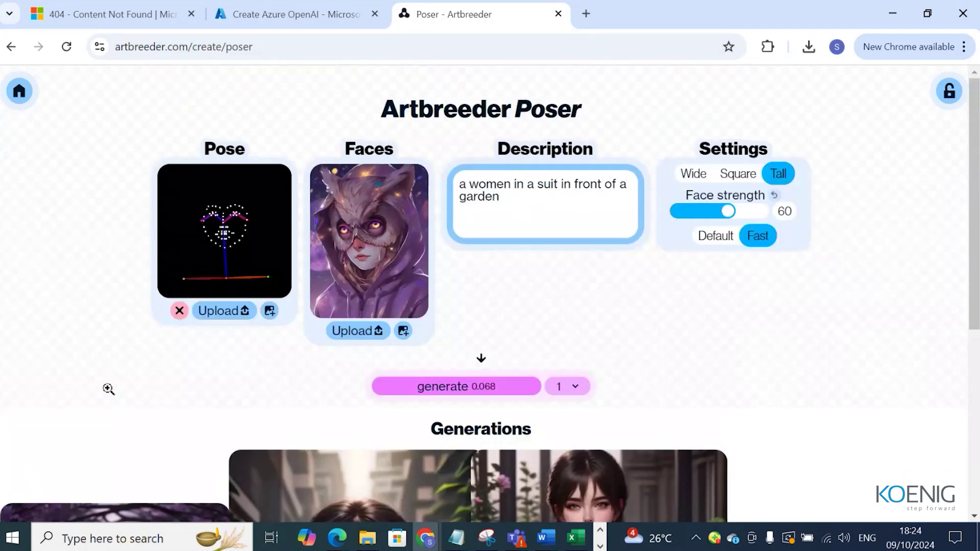
click(269, 310)
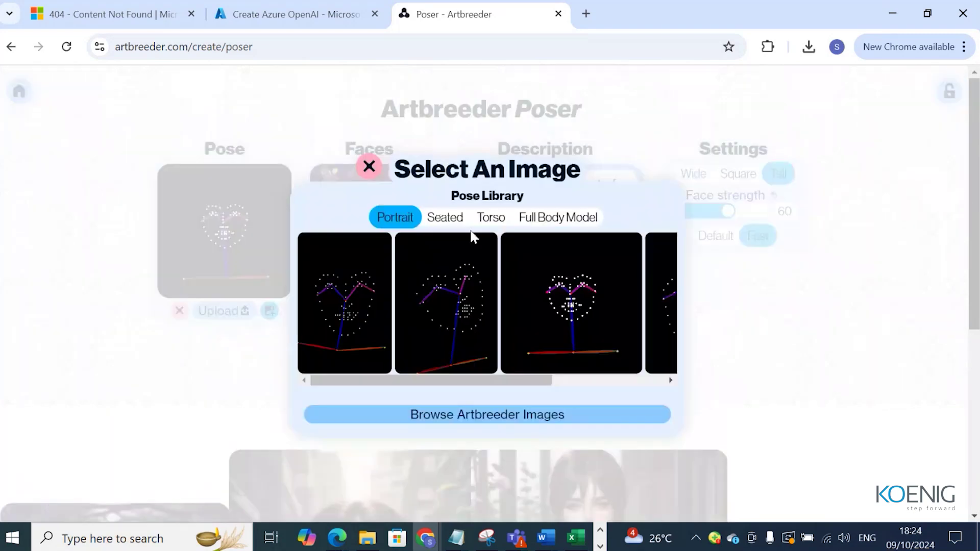
click(444, 217)
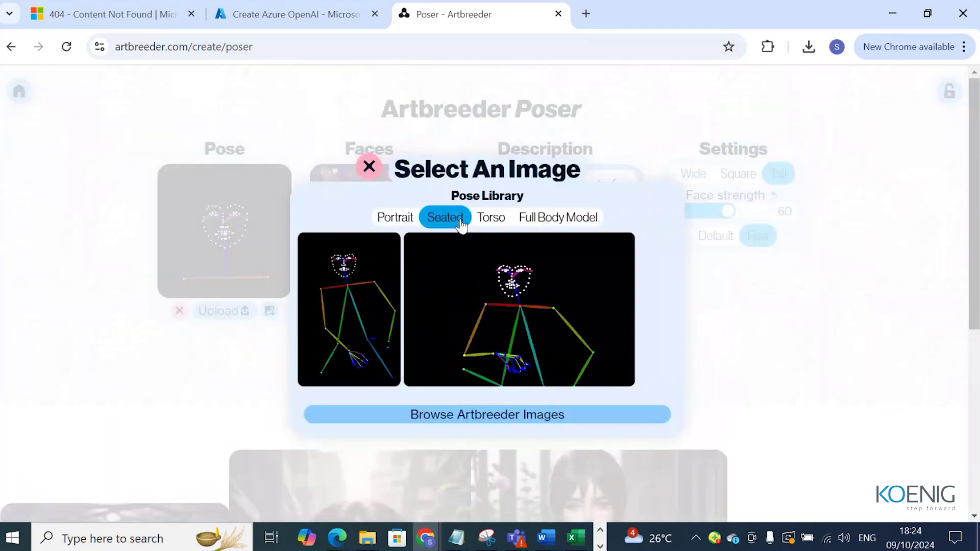
click(375, 313)
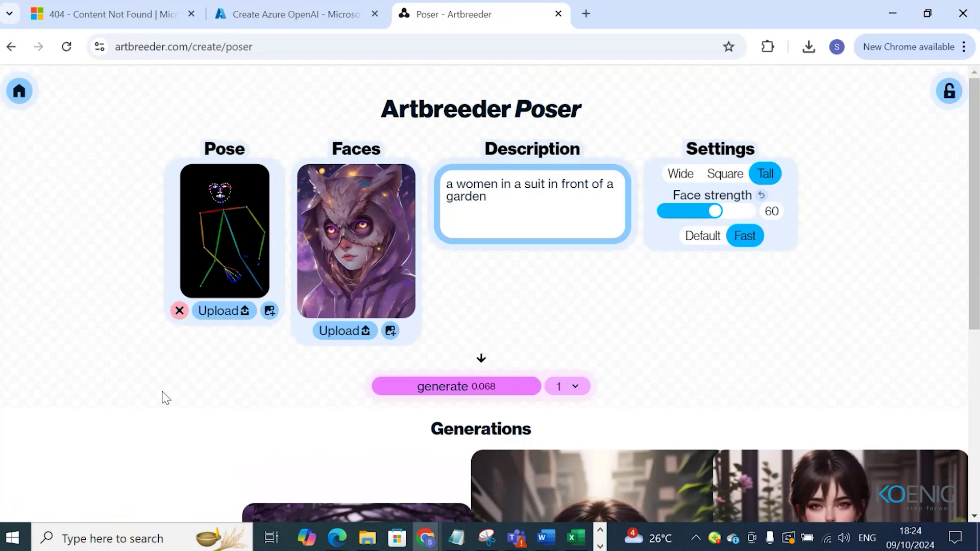
scroll(162, 398, down, 5)
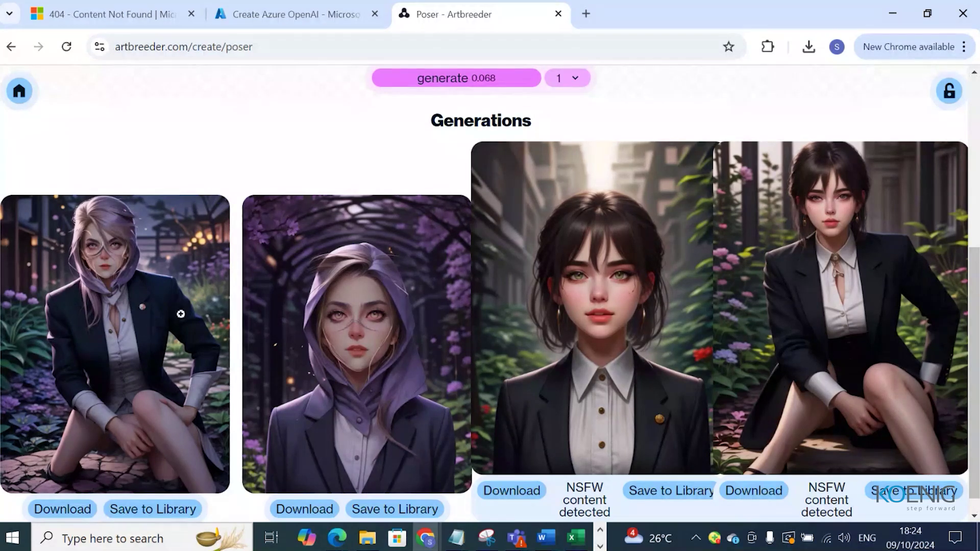
scroll(337, 247, up, 5)
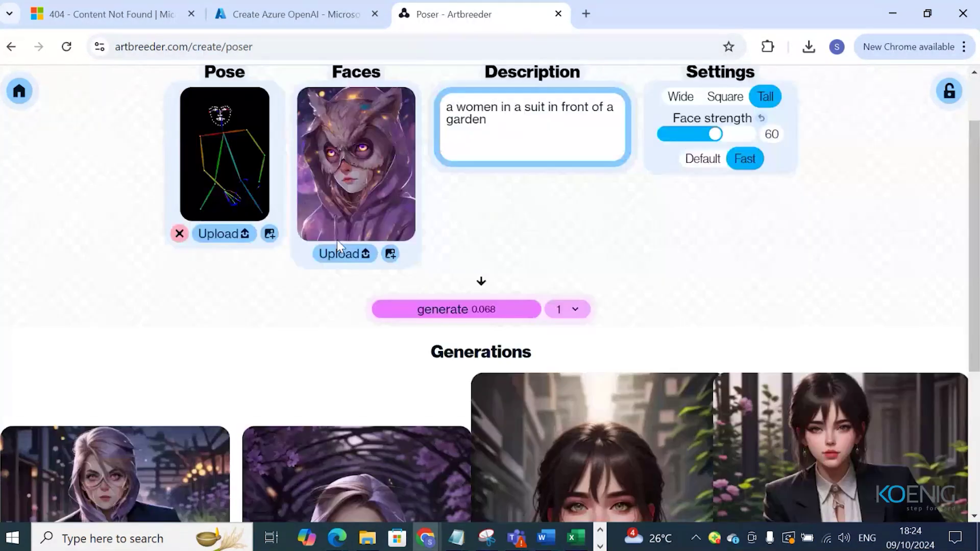
Step: Try the Wide and Tall image shapes, settle on Square, and raise the face strength to 86
scroll(337, 245, up, 2)
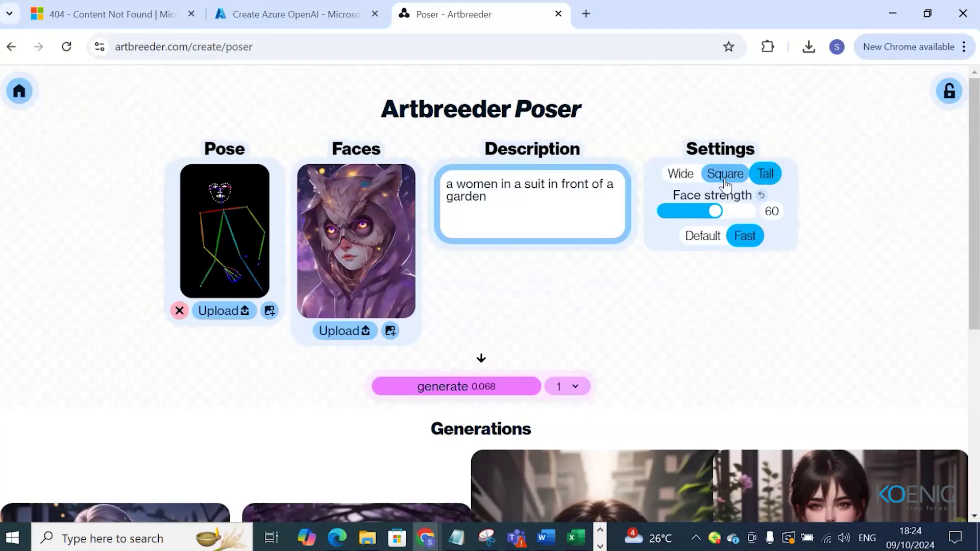
click(725, 176)
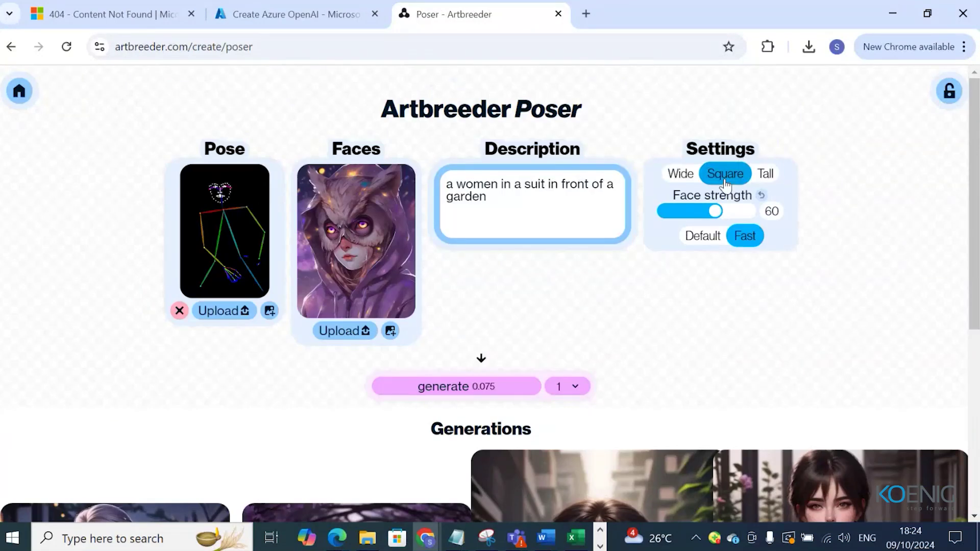
click(689, 178)
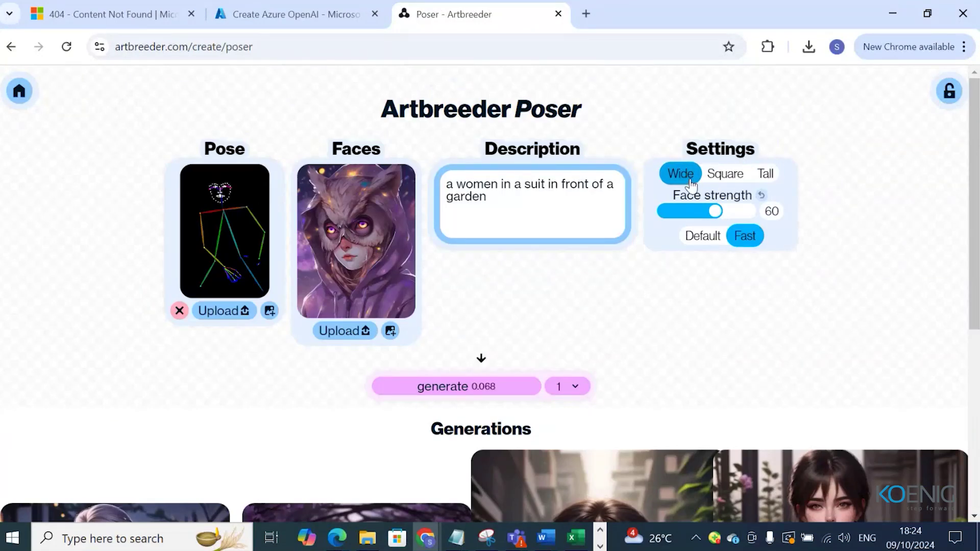
click(769, 178)
click(727, 176)
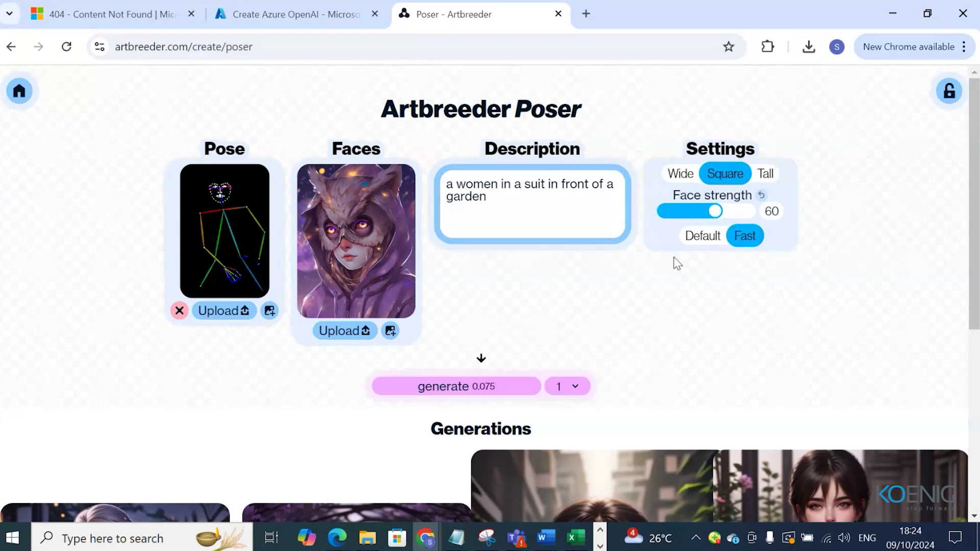
drag(720, 215, 739, 218)
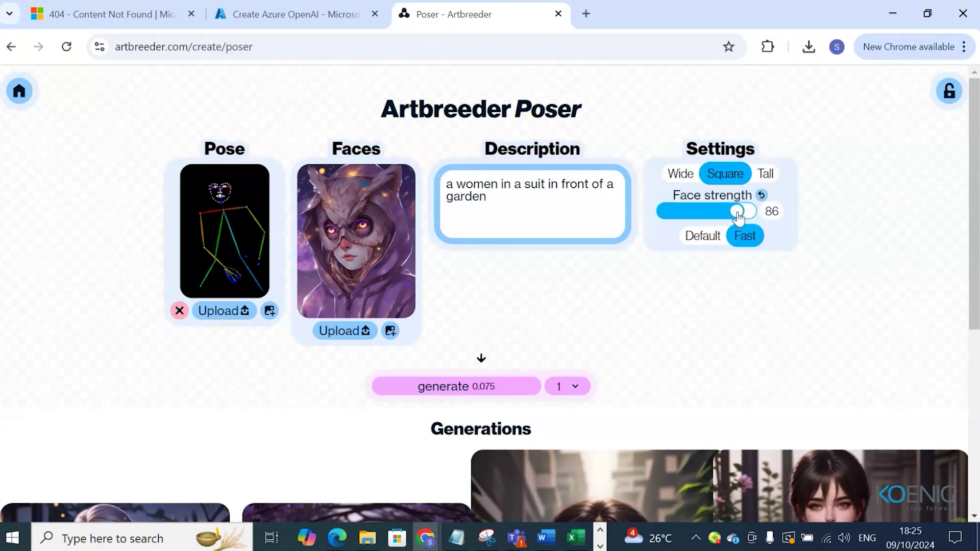
Step: Generate a square image with the stronger face setting and compare it with the earlier generations
click(491, 393)
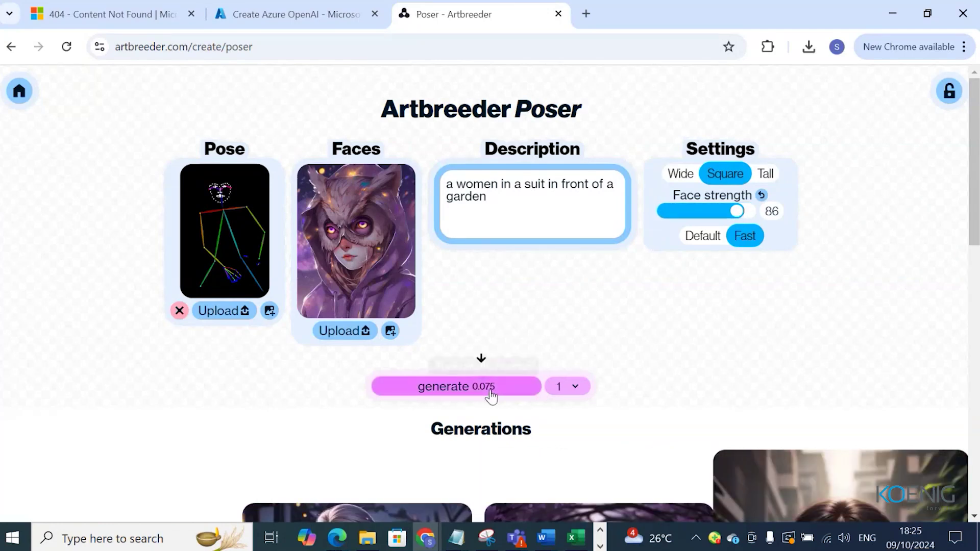
scroll(241, 369, down, 8)
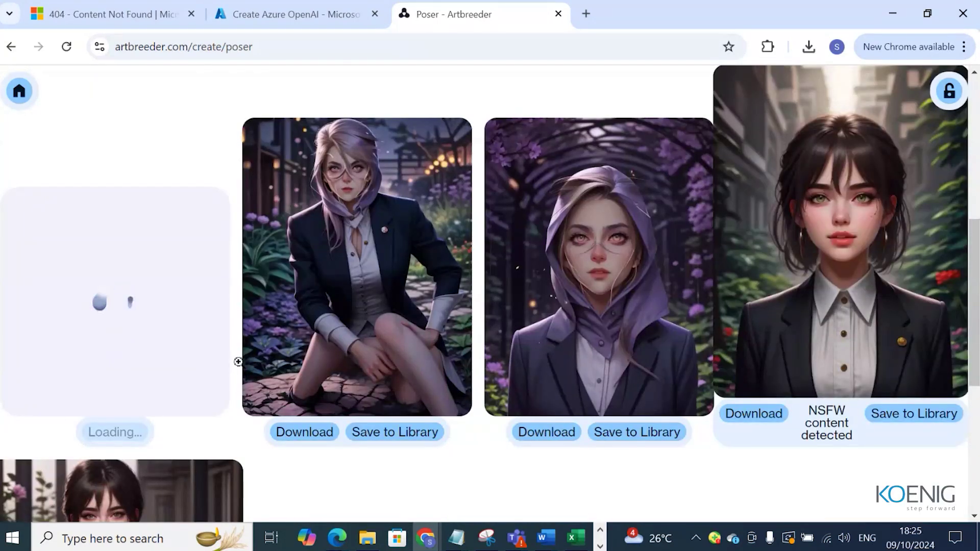
scroll(242, 360, down, 4)
scroll(242, 360, up, 5)
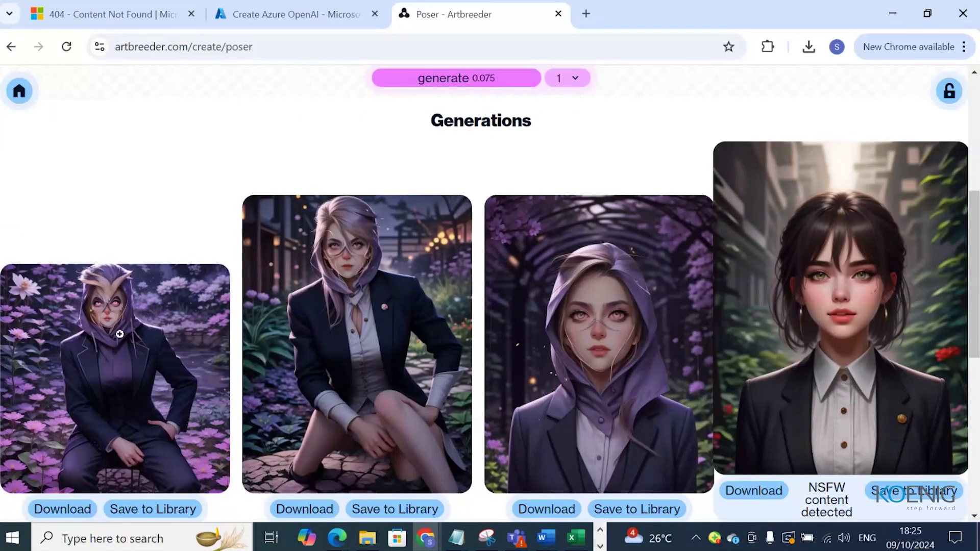
scroll(165, 360, down, 1)
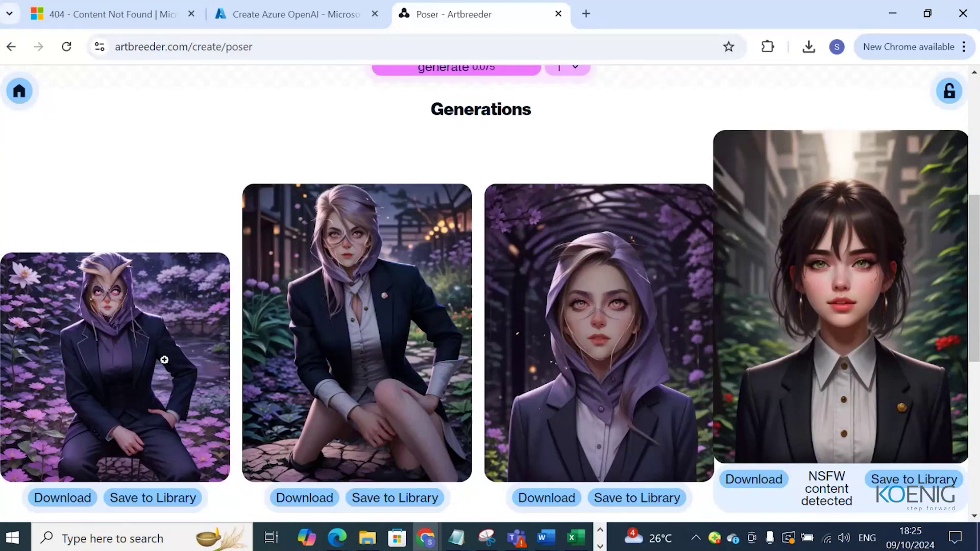
scroll(164, 360, down, 4)
scroll(165, 360, up, 8)
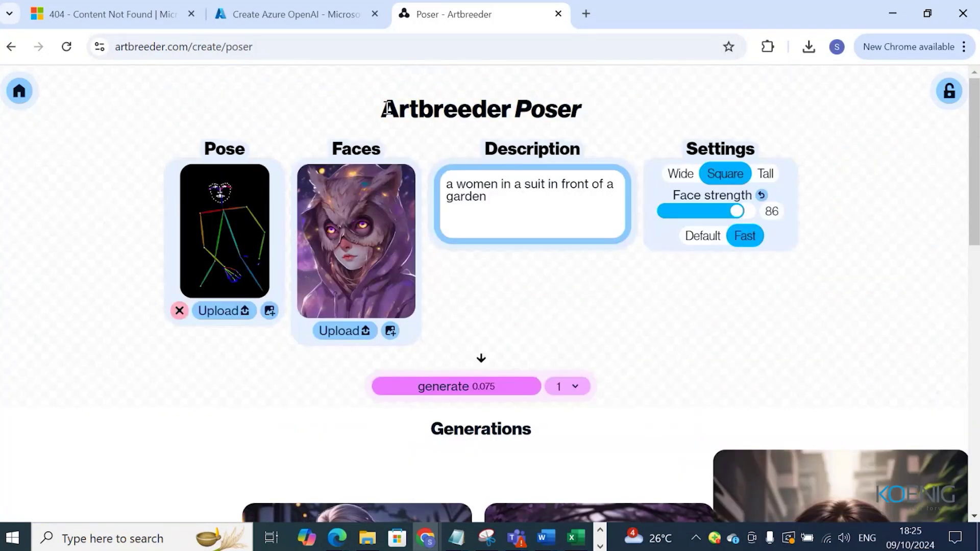
Step: Return to the Create page, open Prompter, and generate images from the supplied medieval queen description
click(16, 49)
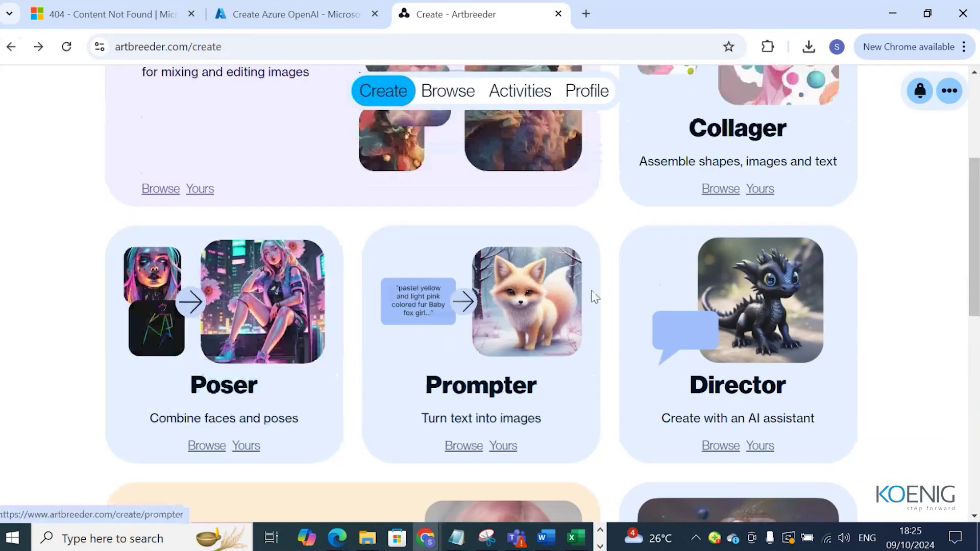
click(459, 347)
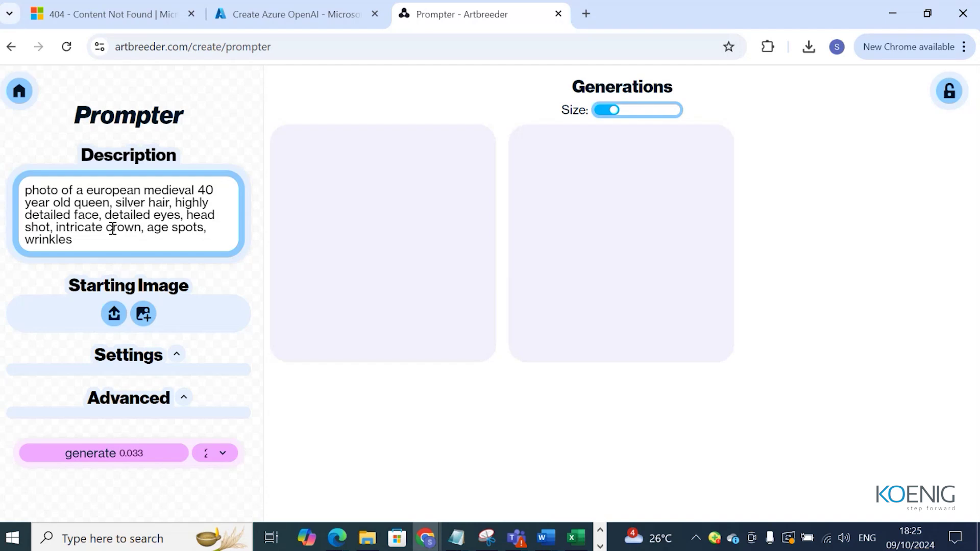
click(127, 450)
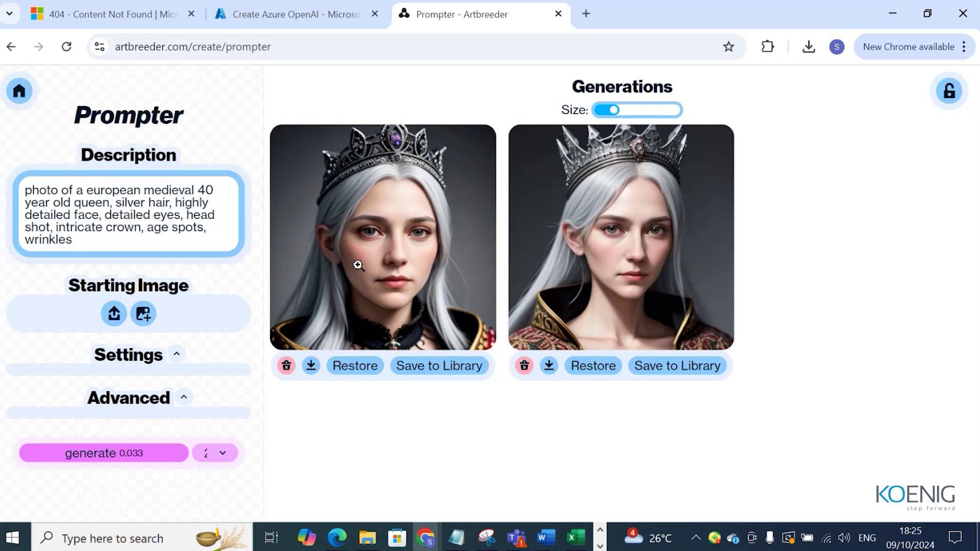
Step: Set the Prompter model to realistic and the image shape to Tall
click(177, 355)
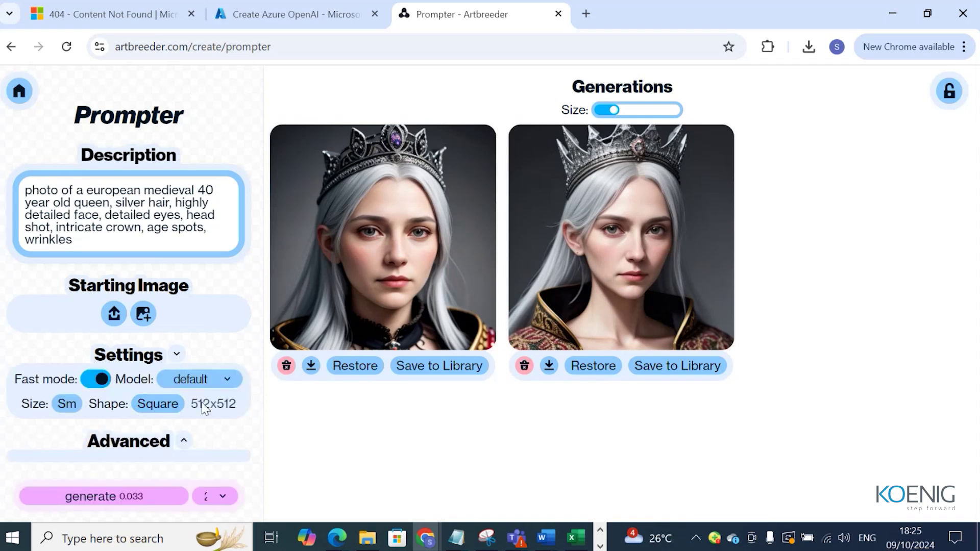
click(210, 384)
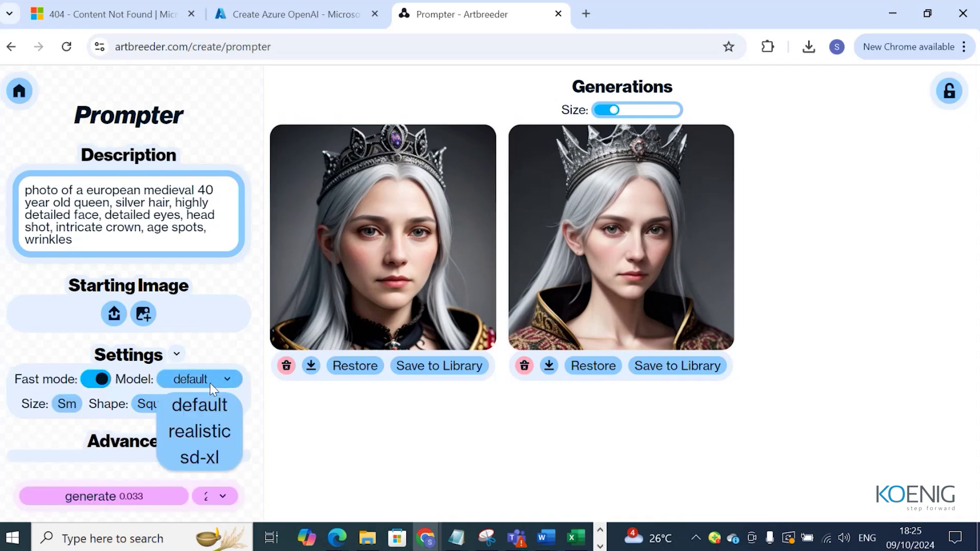
click(211, 428)
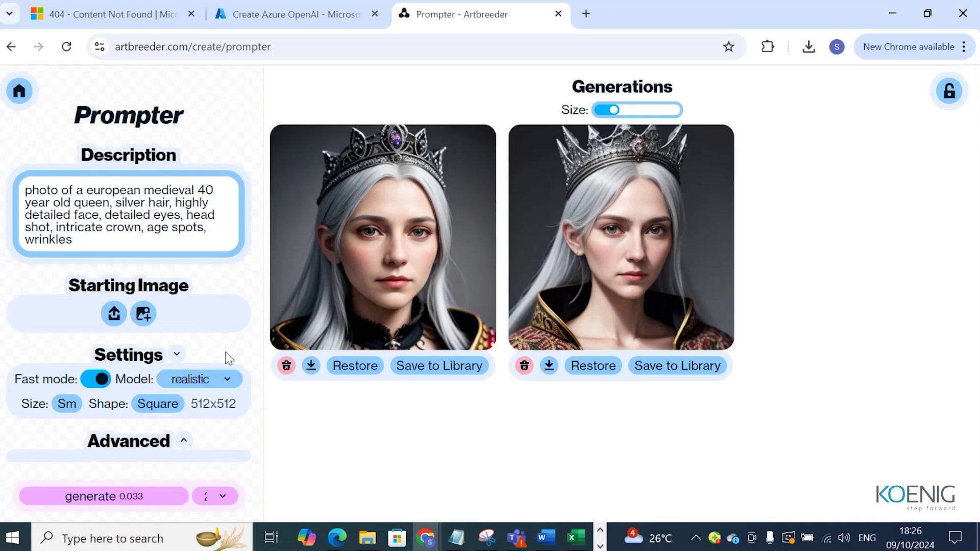
click(176, 406)
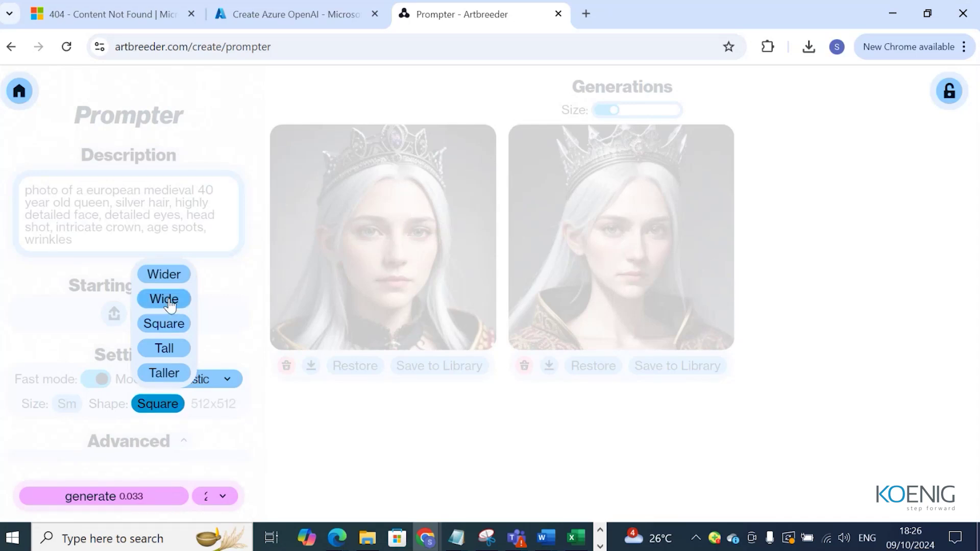
click(162, 355)
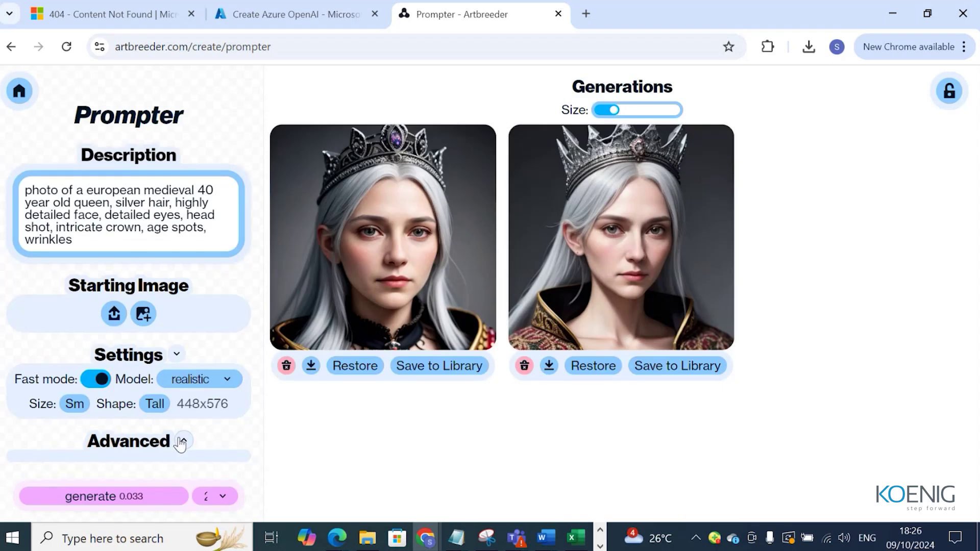
Step: Raise the advanced guidance scale to 1.8 and generate new images of the queen
click(181, 442)
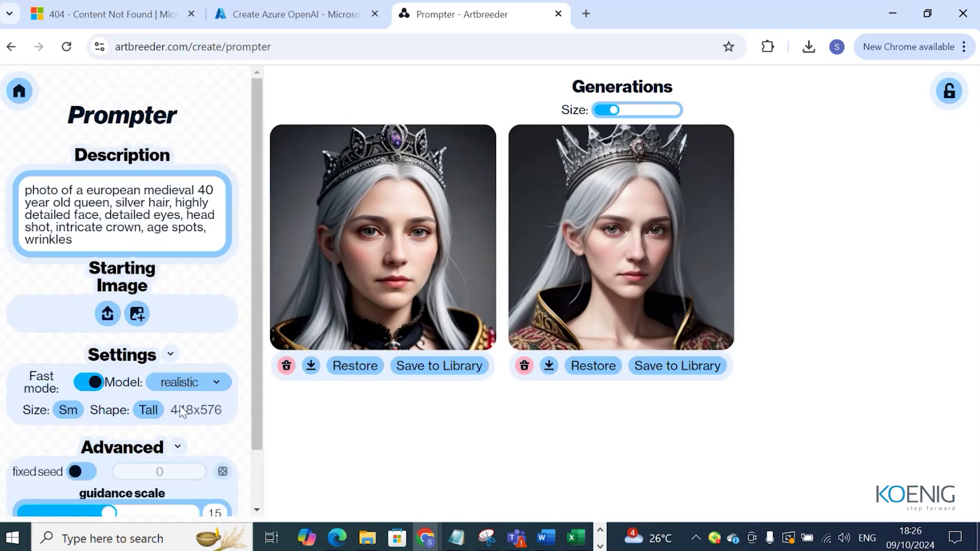
scroll(179, 403, down, 1)
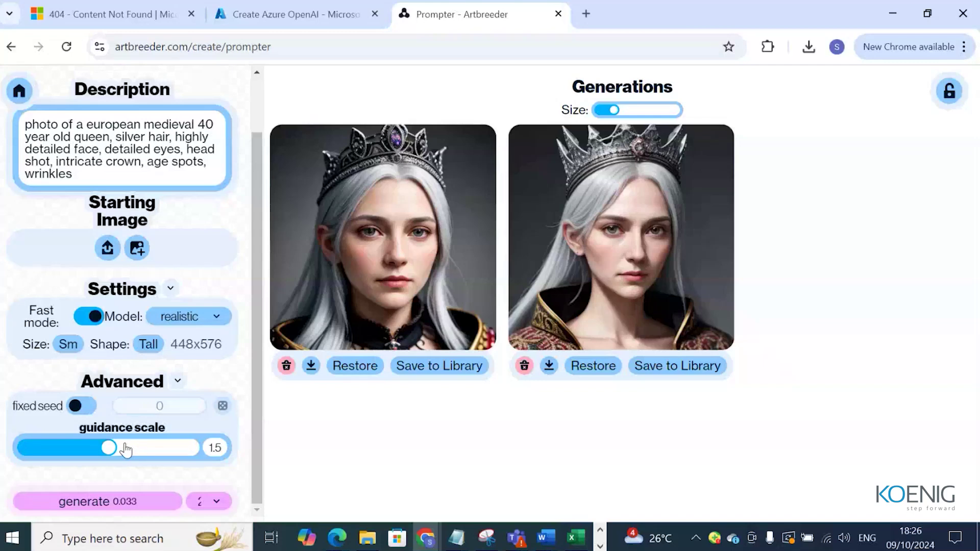
drag(131, 449, 159, 449)
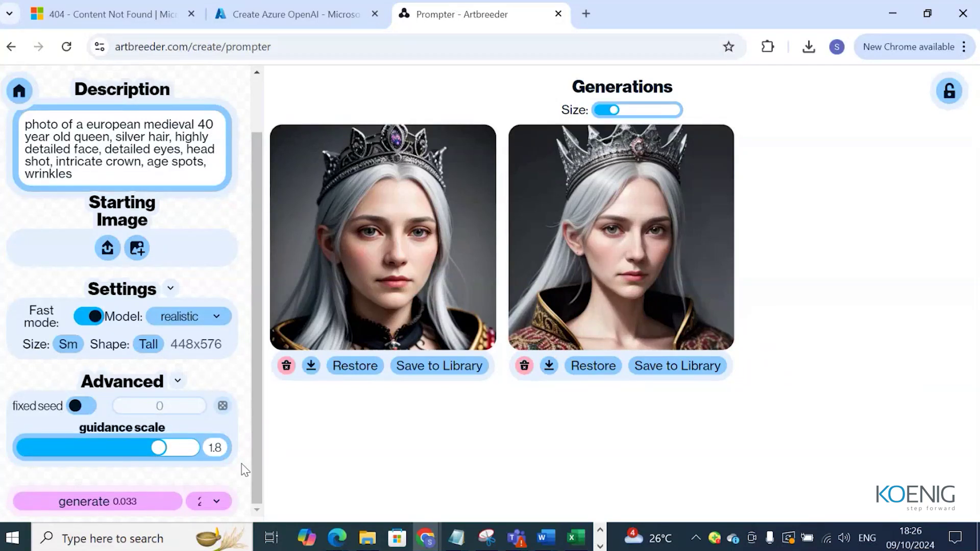
click(178, 381)
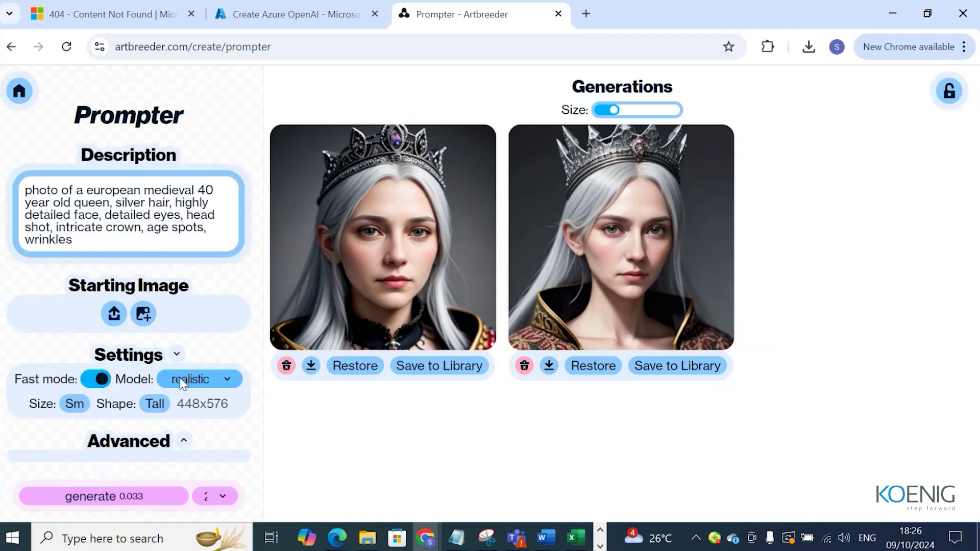
click(131, 499)
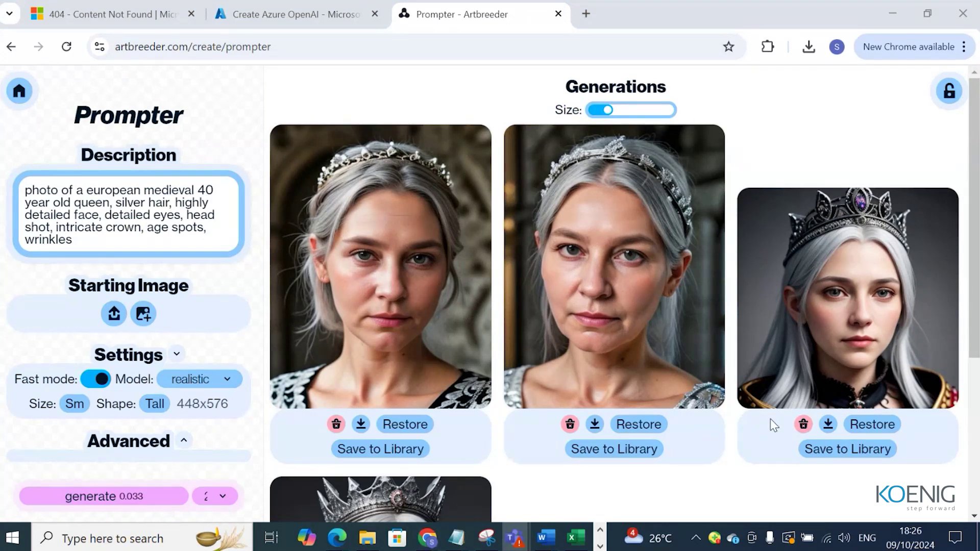
Step: Check the available models without changing the selection, lower the guidance scale to 1.3, and generate another set of queen images
click(225, 380)
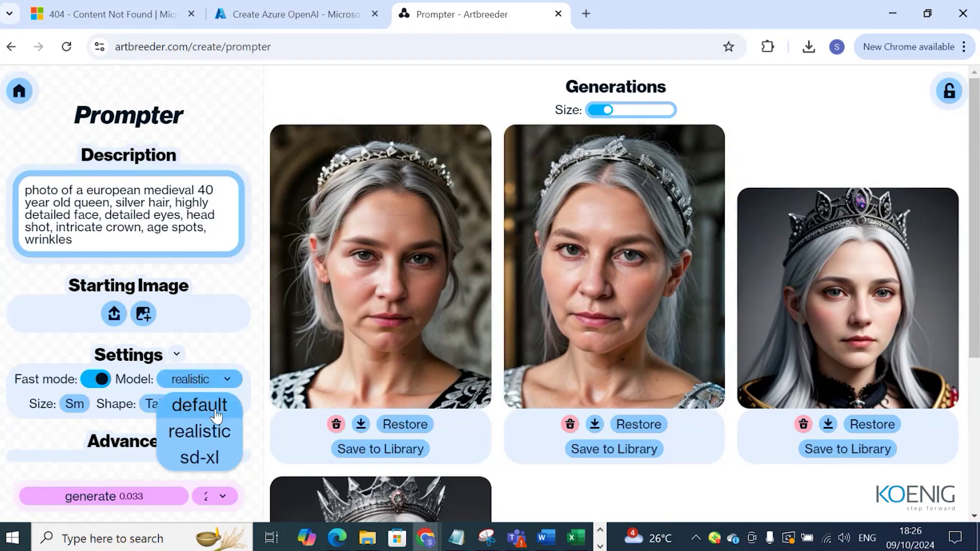
click(219, 349)
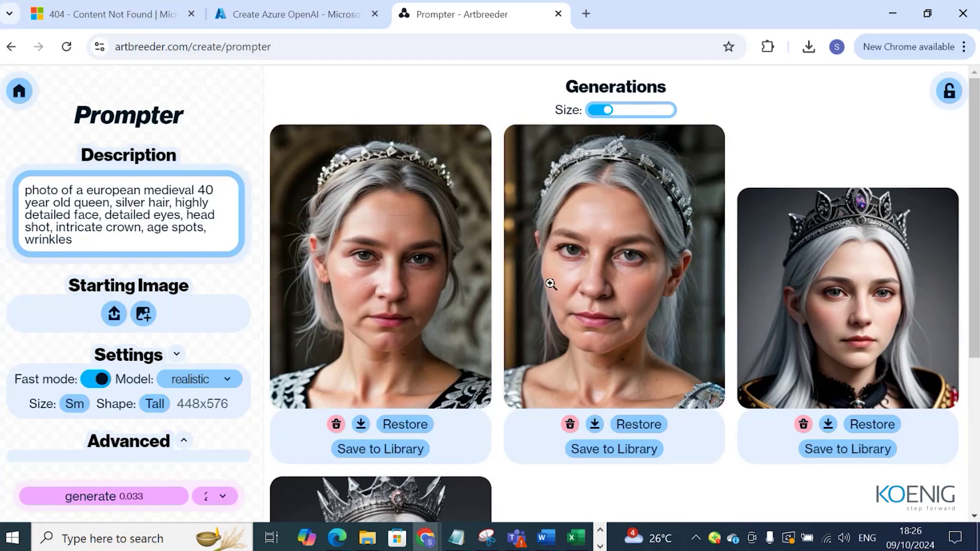
click(183, 442)
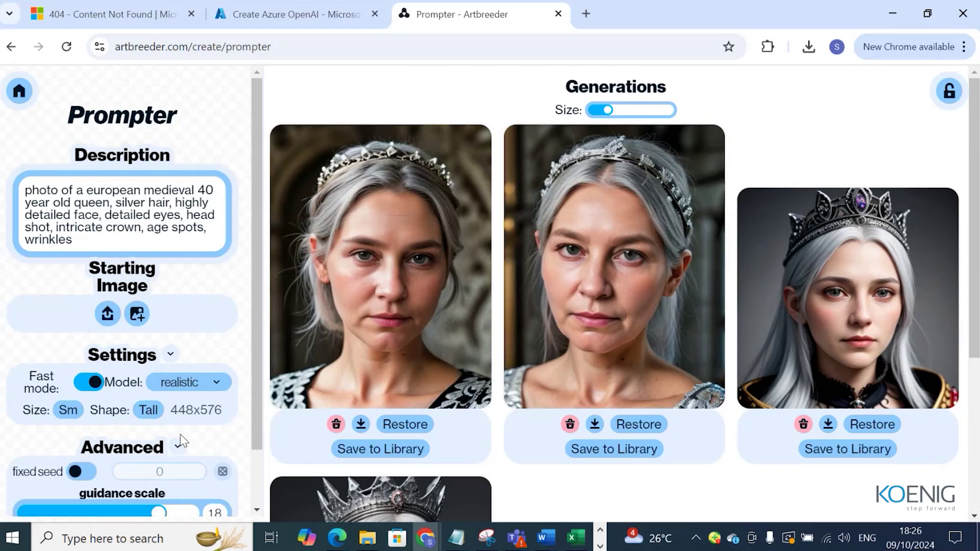
scroll(184, 442, down, 2)
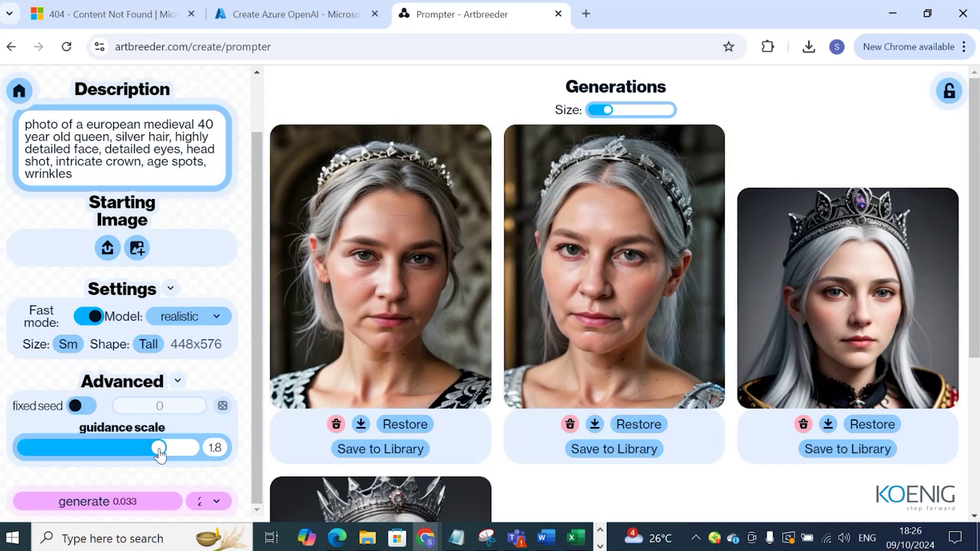
drag(158, 449, 76, 449)
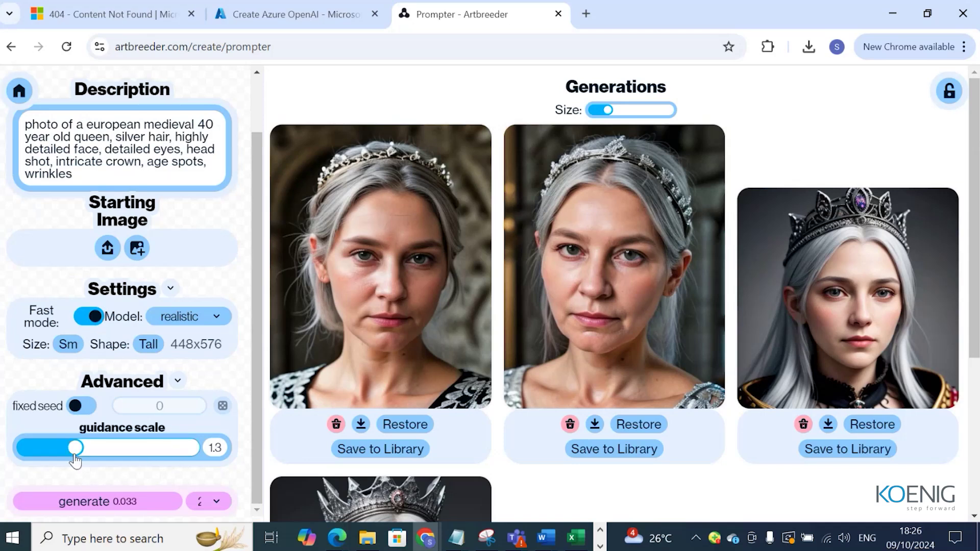
click(117, 505)
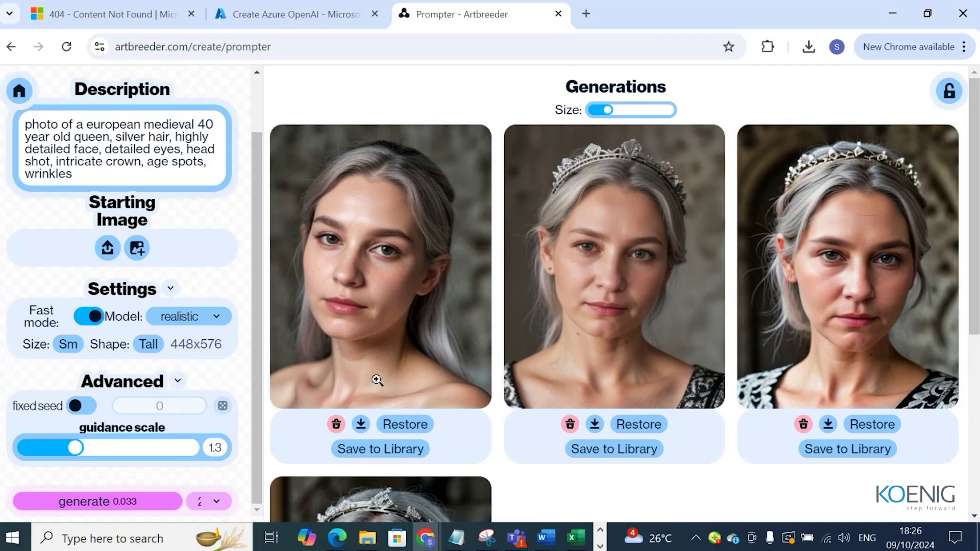
Step: Look over the queen description and generated images, and reduce the display size of the generations
scroll(454, 324, down, 5)
scroll(452, 322, up, 5)
click(71, 172)
key(ctrl+a)
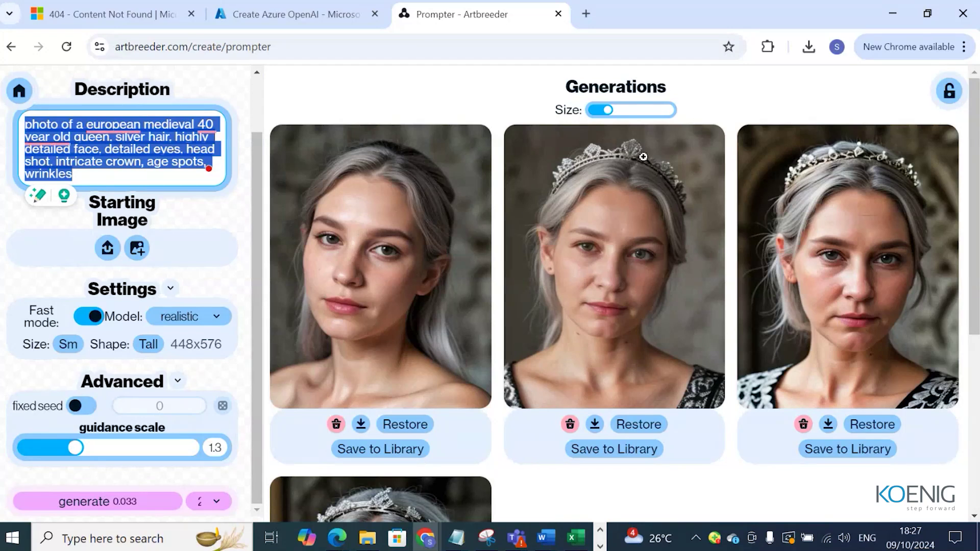
click(608, 111)
mouse_move(610, 113)
mouse_down()
mouse_move(635, 117)
mouse_move(598, 117)
mouse_up()
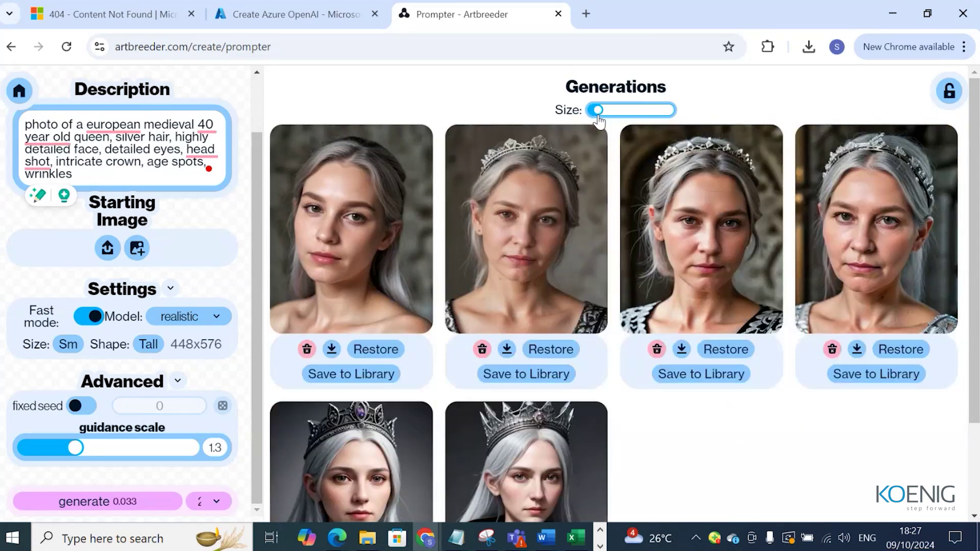
Step: Return to the Create page, open Director, and create a new chat from the randomly suggested prompt "A low poly parrot"
click(7, 50)
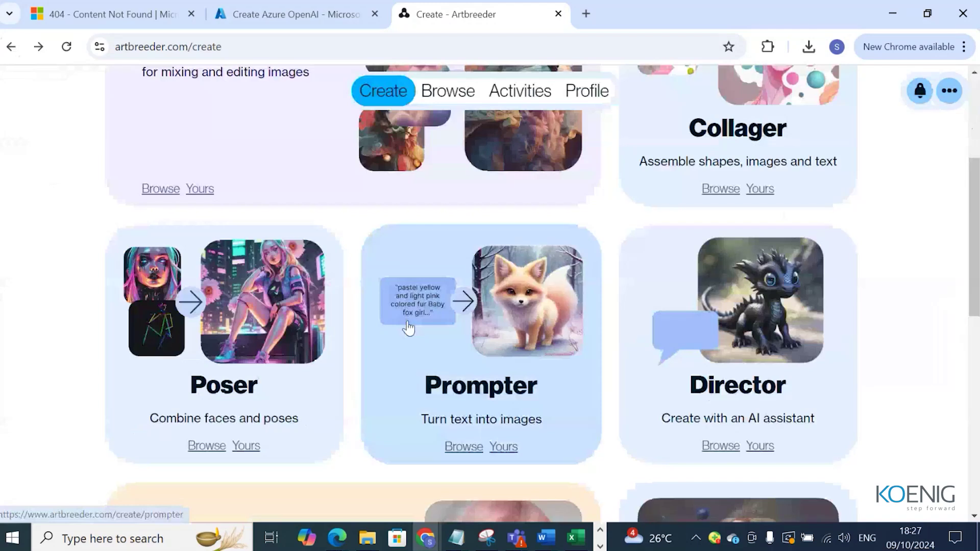
scroll(408, 326, down, 3)
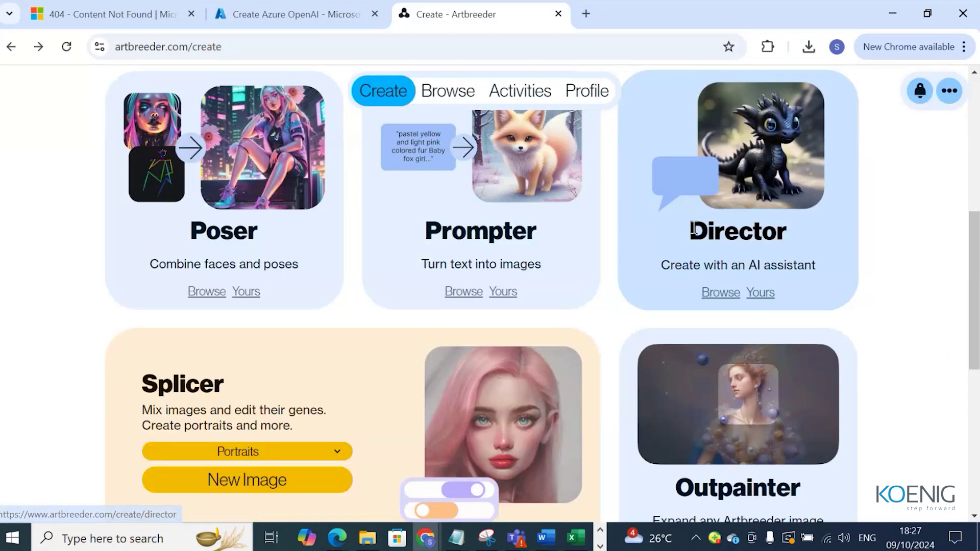
click(694, 234)
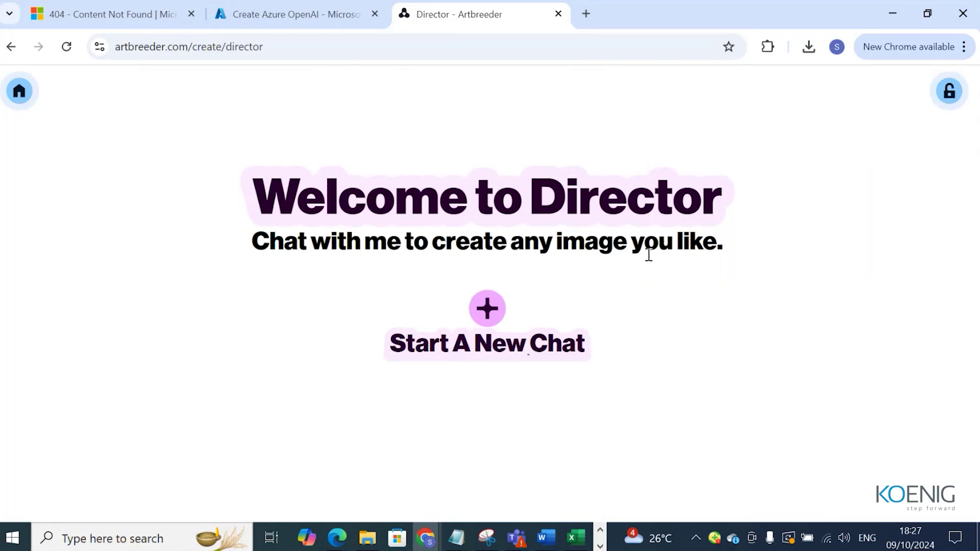
click(487, 308)
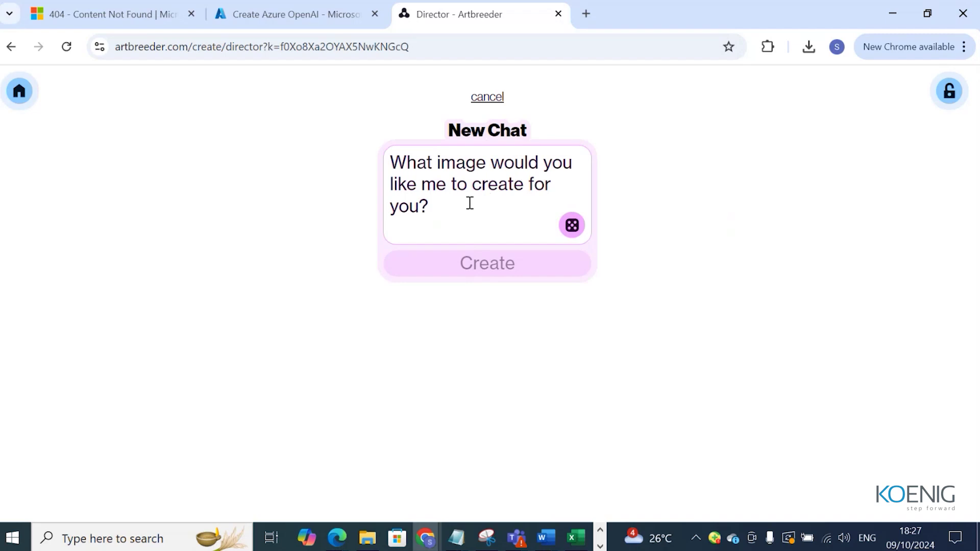
click(575, 233)
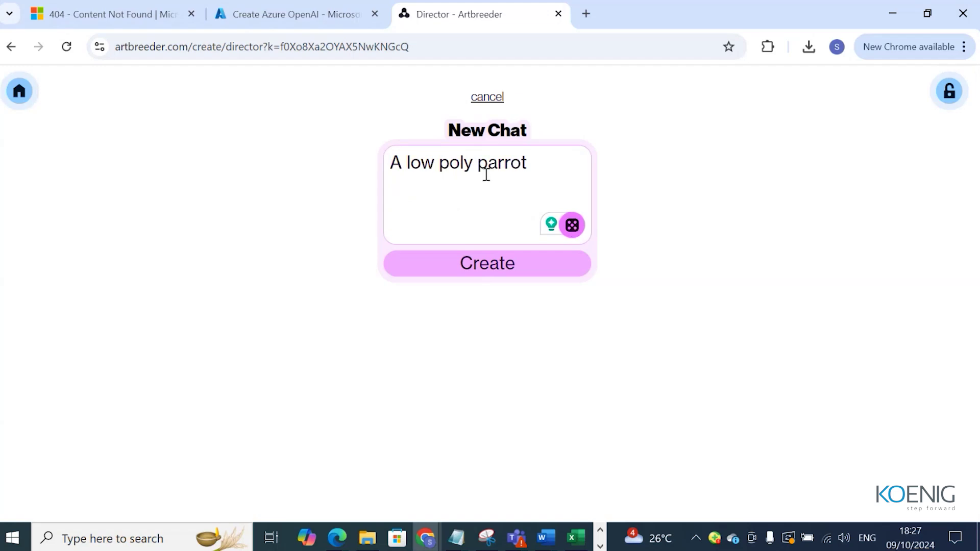
click(491, 270)
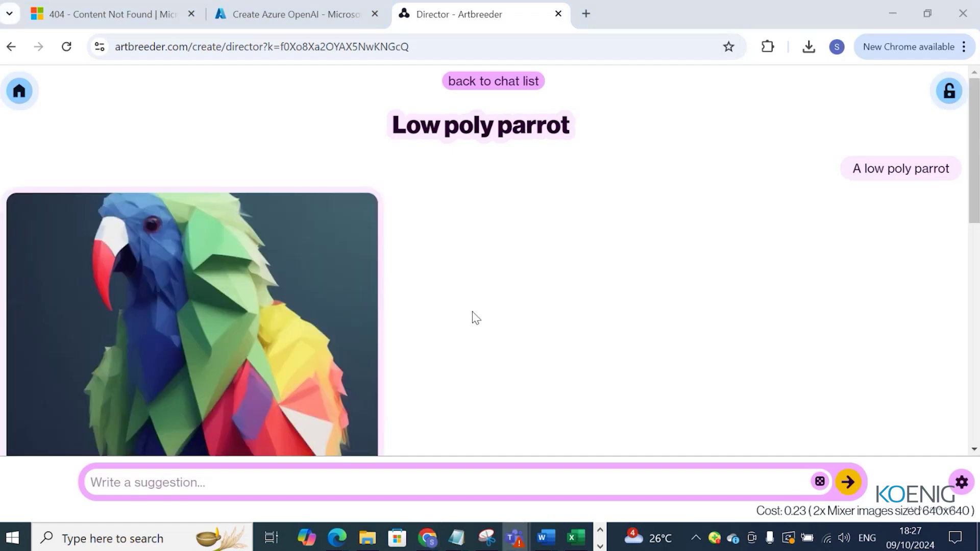
Step: Review the low poly parrot images, generate more like these, and look through the additional results
scroll(455, 276, down, 3)
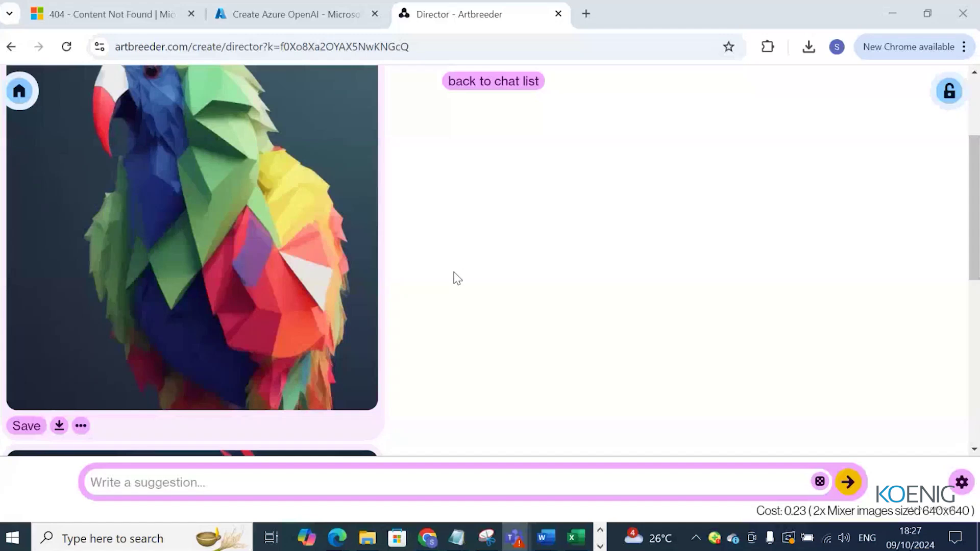
scroll(457, 278, up, 3)
scroll(457, 279, down, 4)
scroll(457, 278, down, 6)
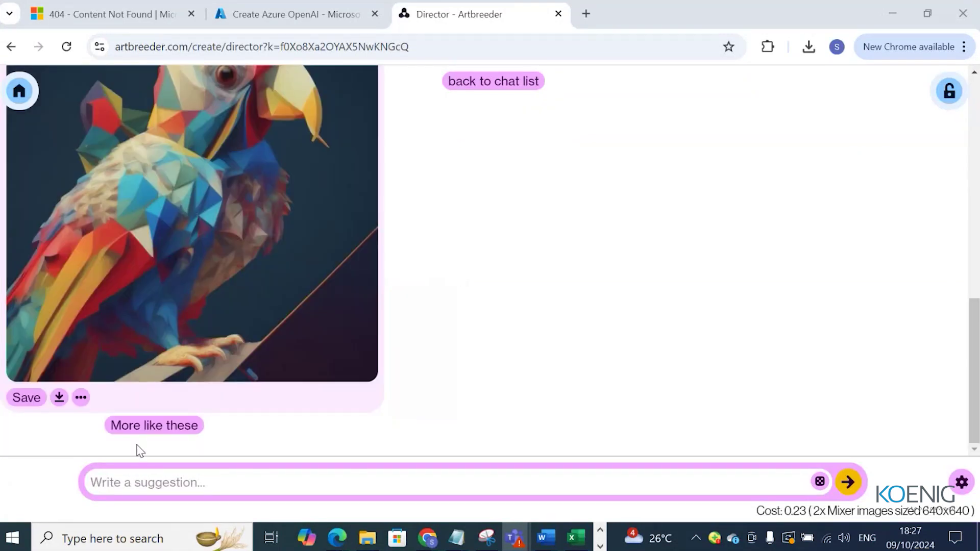
click(148, 428)
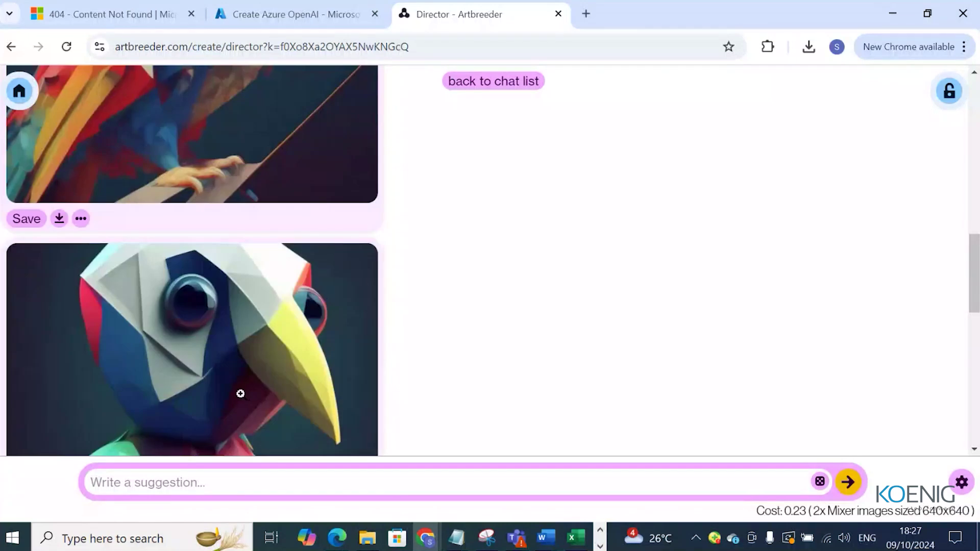
scroll(240, 393, down, 3)
scroll(241, 395, down, 8)
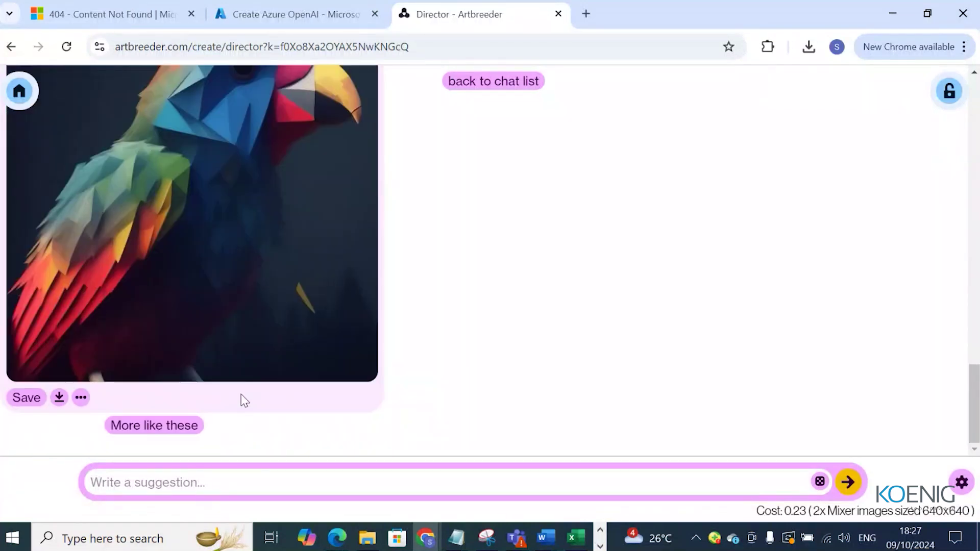
scroll(241, 393, up, 10)
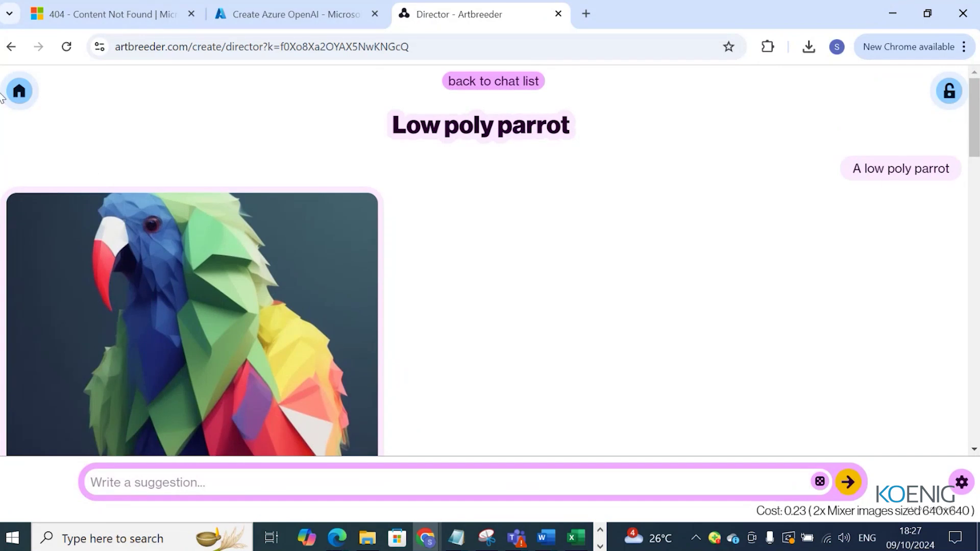
Step: Return from the parrot chat to the Director chat list and go back out of Director
click(11, 46)
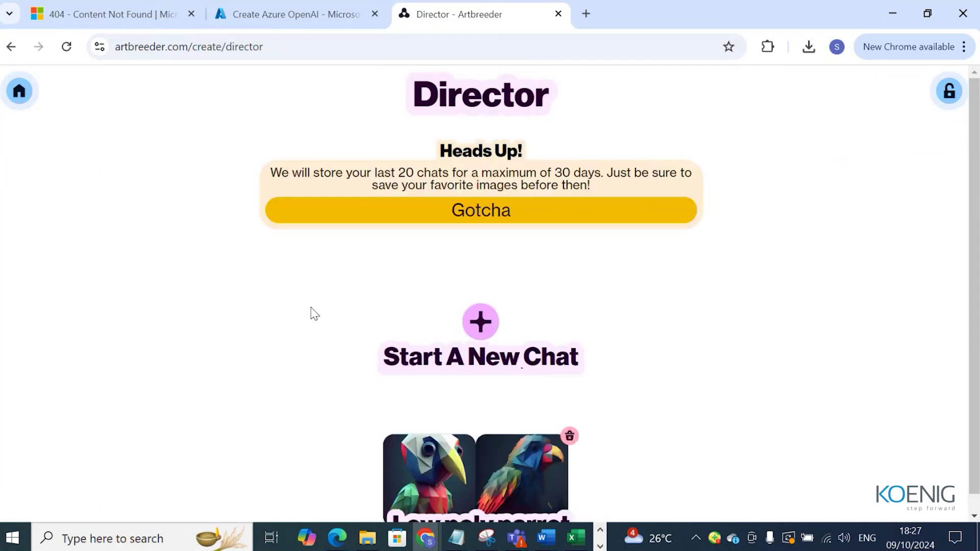
scroll(510, 329, down, 1)
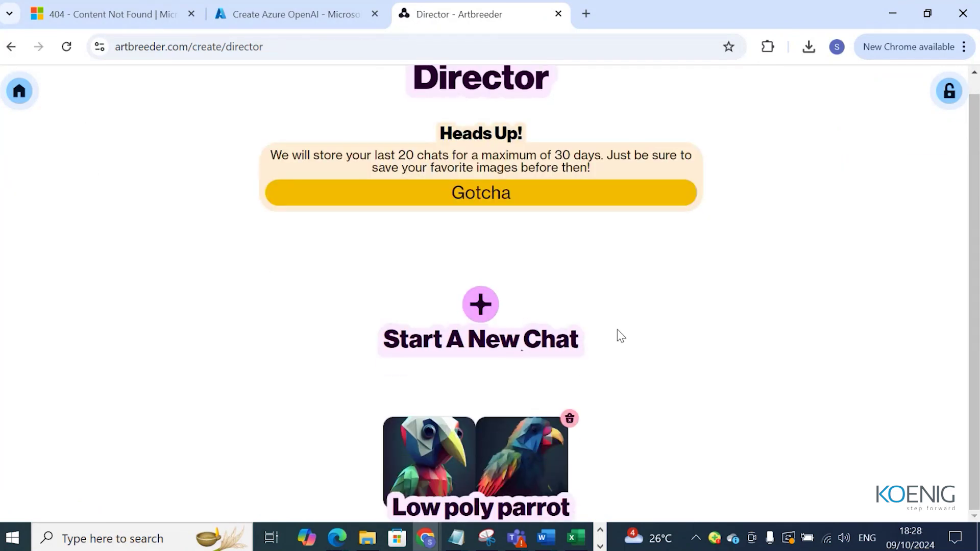
click(11, 46)
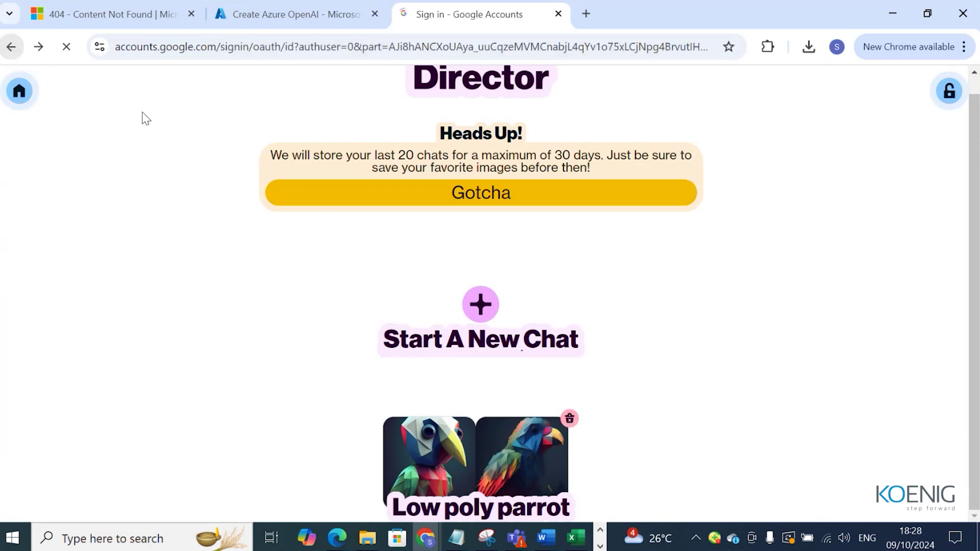
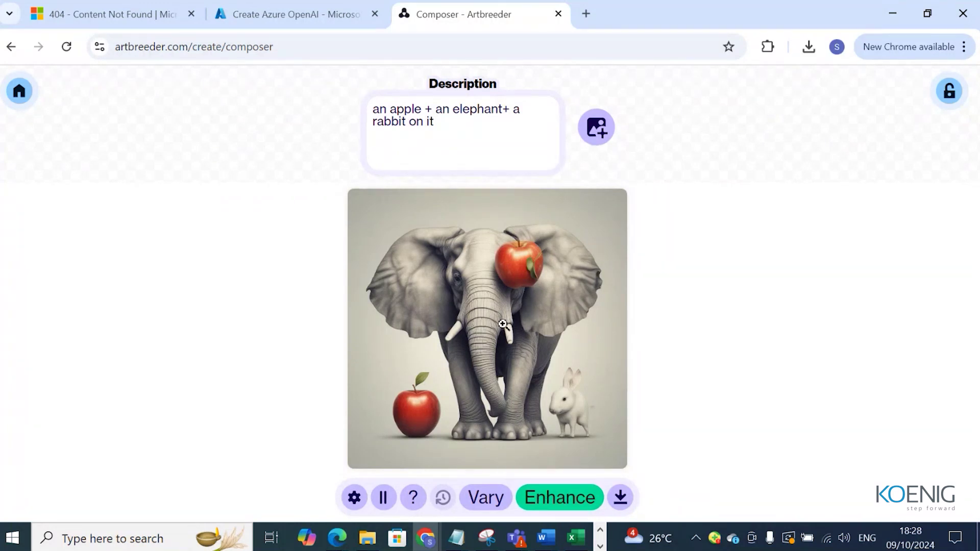
Step: Remove the rabbit from the Composer description, leaving "an apple + an elephant"
click(447, 126)
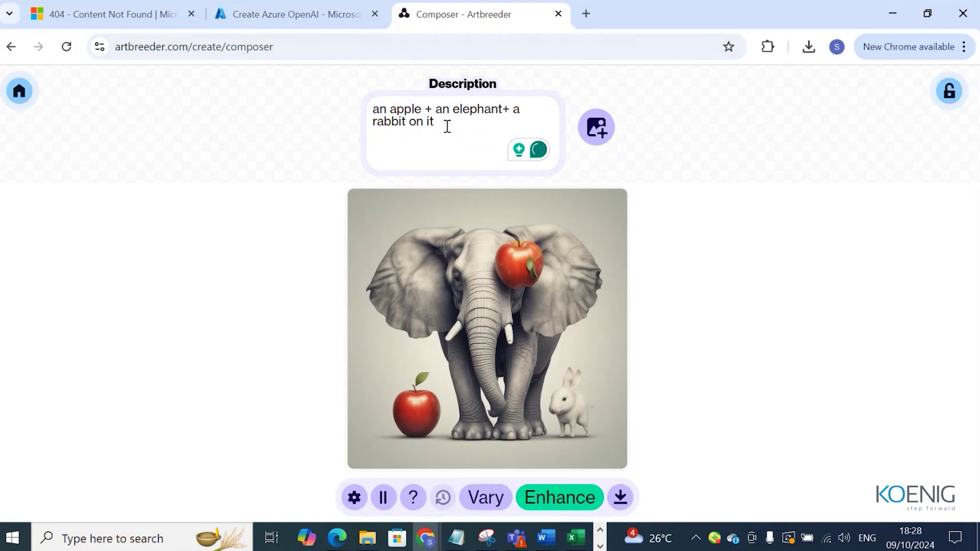
key(BackSpace)
key(BackSpace)
key(BackSpace)
key(BackSpace)
key(BackSpace)
key(BackSpace)
key(BackSpace)
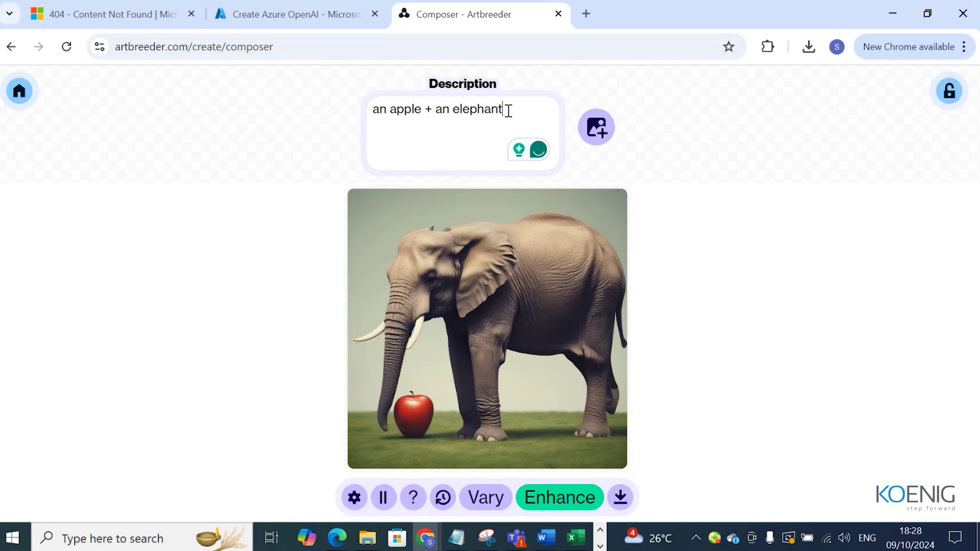
Step: Replace the apple with "banana" in the Composer description and delete the elephant part, leaving "an banana"
key(BackSpace)
key(BackSpace)
key(BackSpace)
key(BackSpace)
key(BackSpace)
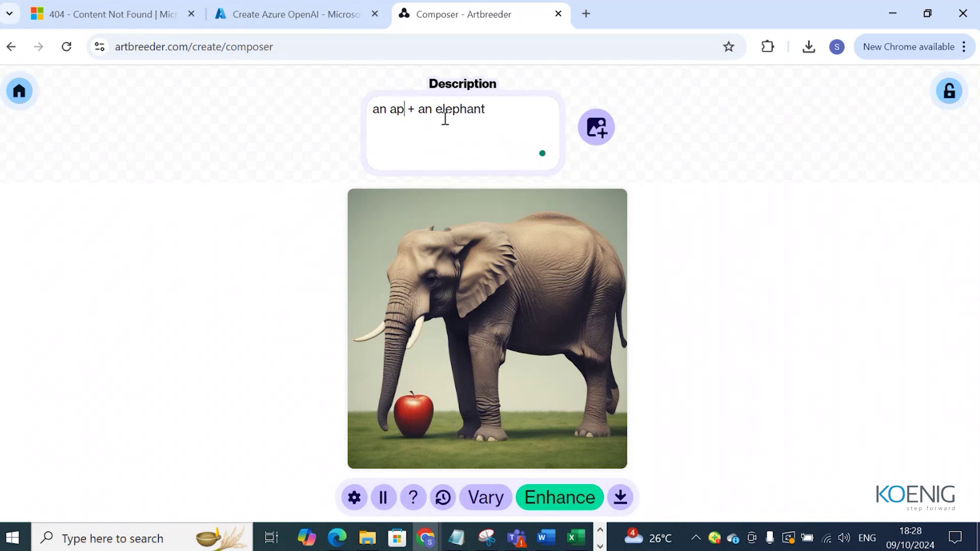
text(banana)
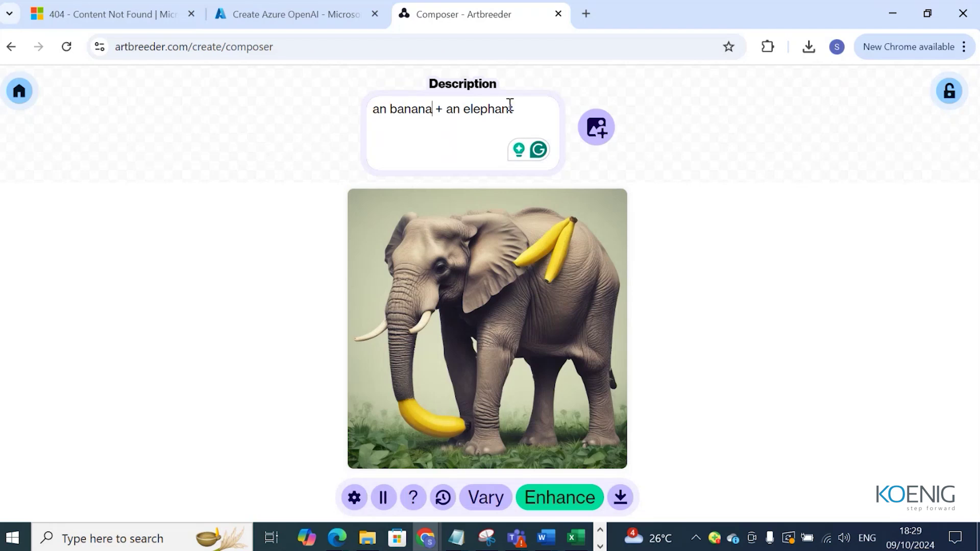
drag(516, 112, 435, 109)
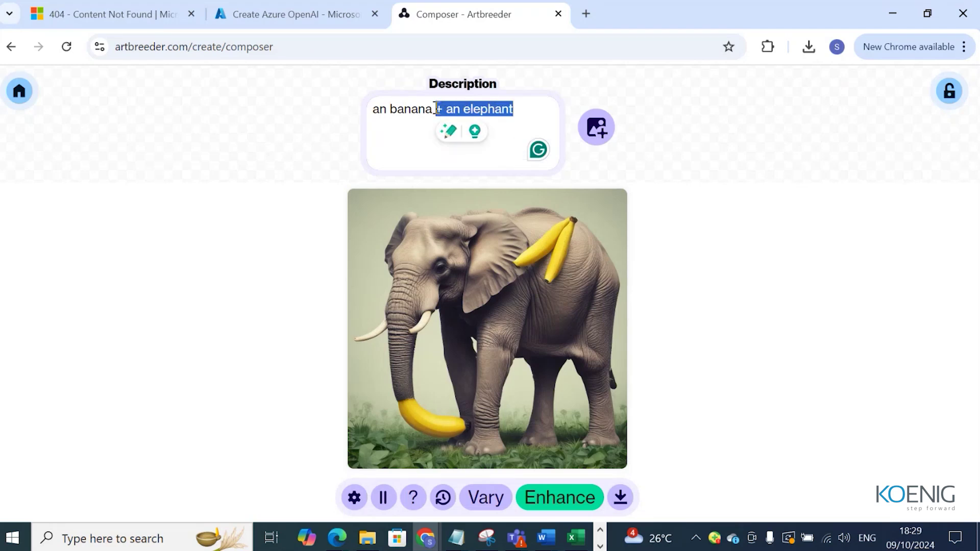
key(BackSpace)
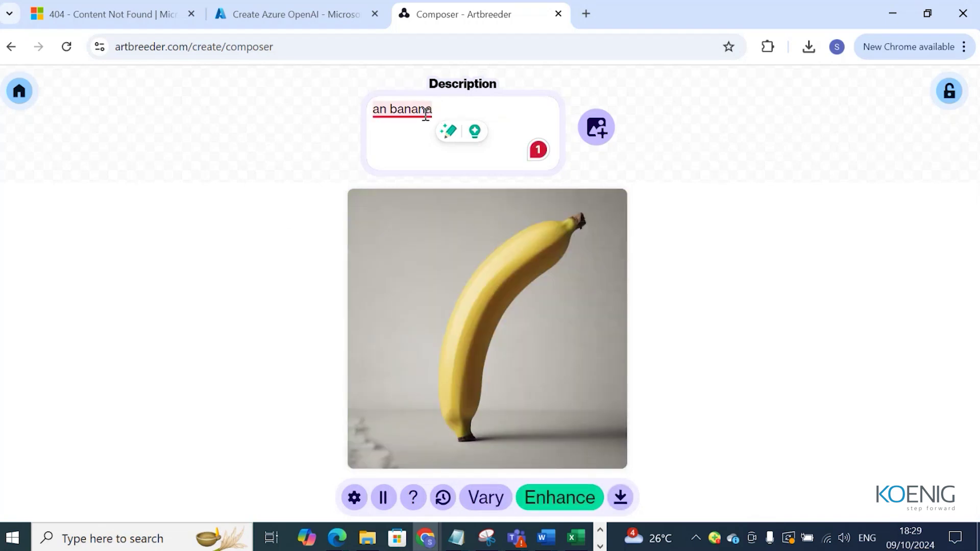
Step: Change the Composer description to "multiple bananas", applying the suggested spelling and plural corrections
mouse_move(414, 114)
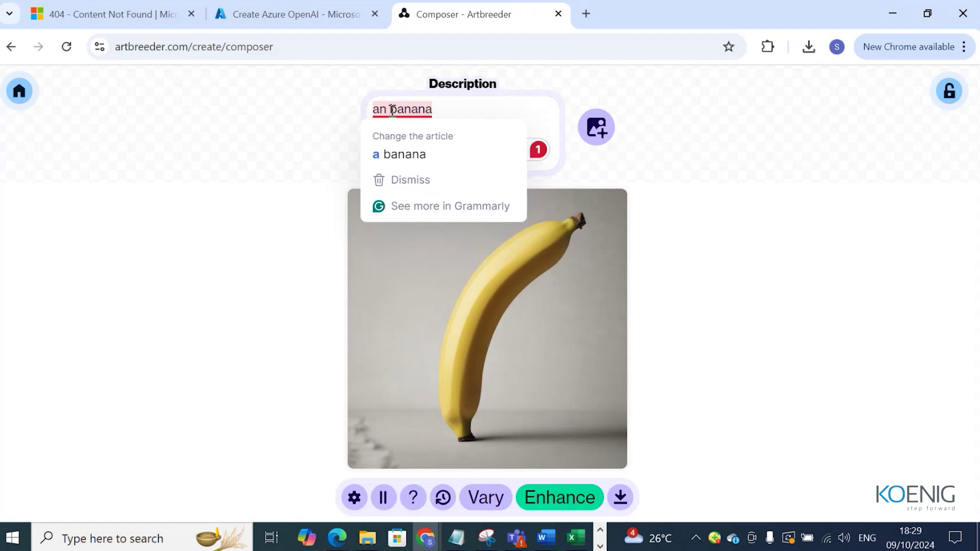
click(392, 109)
key(BackSpace)
key(BackSpace)
key(BackSpace)
text(mu)
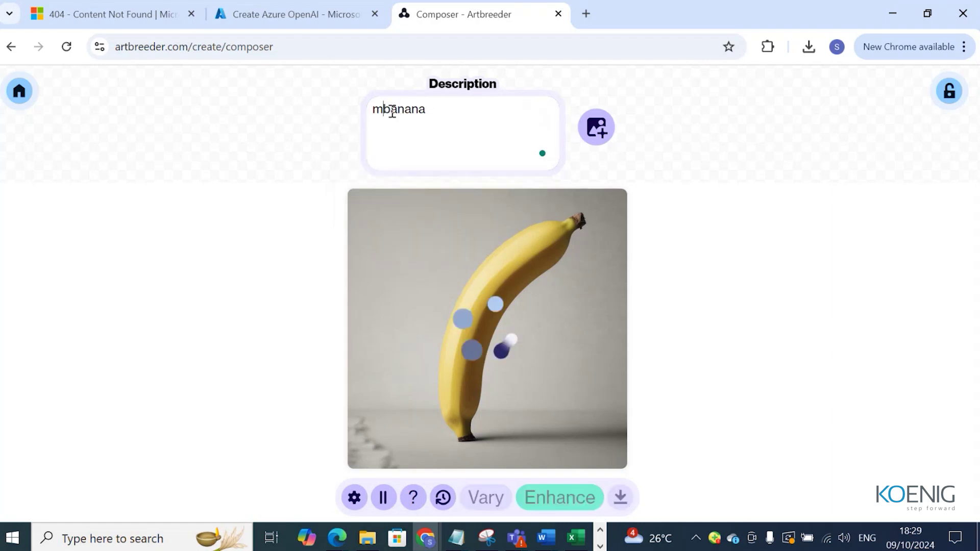
text(ltipl)
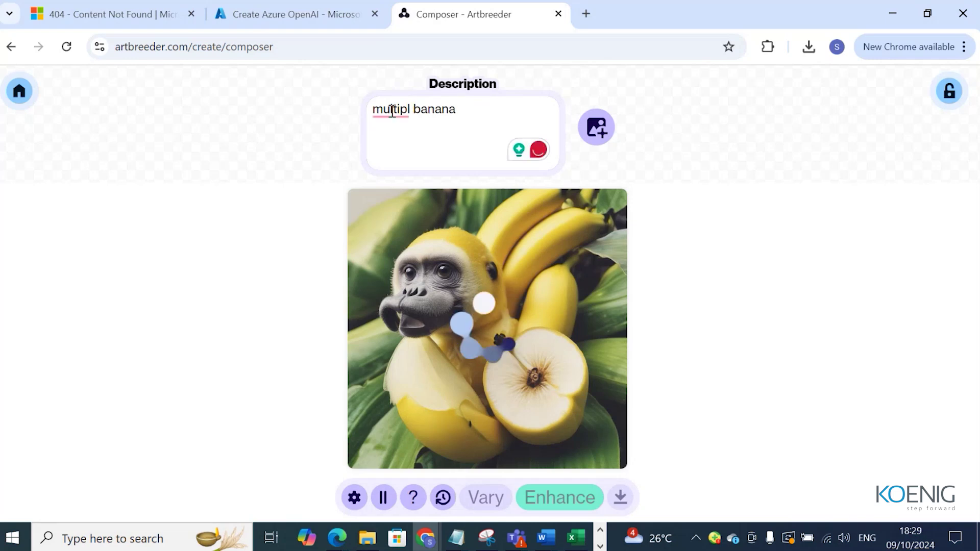
mouse_move(398, 113)
click(397, 155)
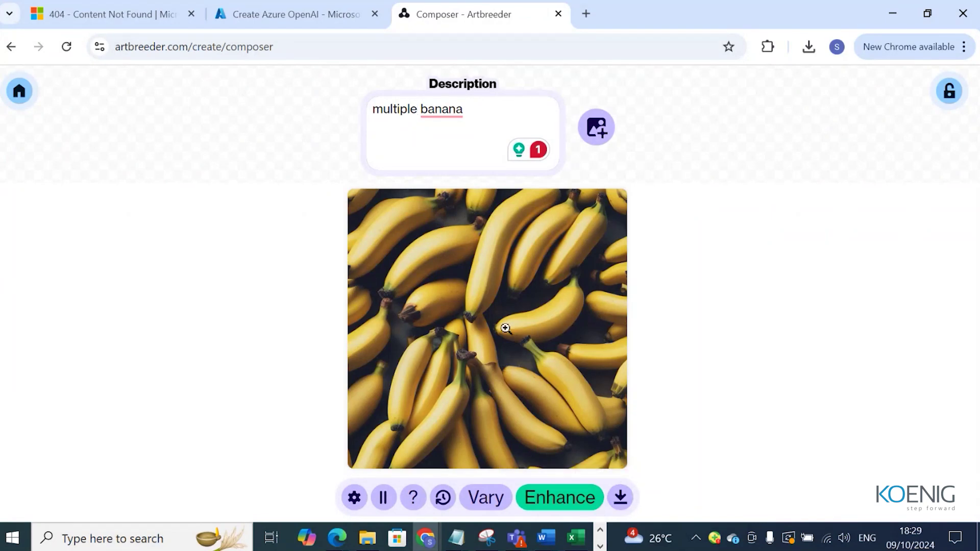
mouse_move(433, 117)
click(445, 153)
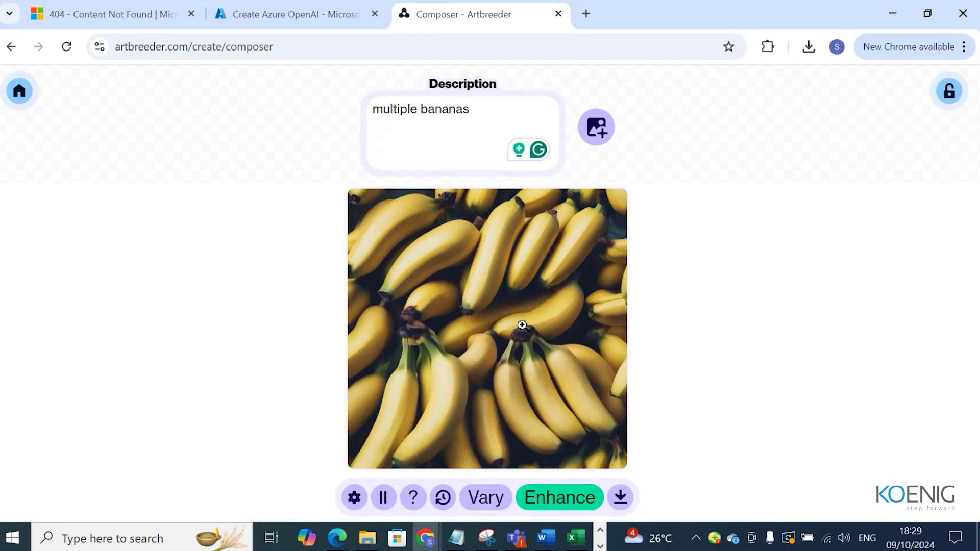
Step: Generate variations of the bananas image, look them over, and close them without choosing a seed
click(481, 512)
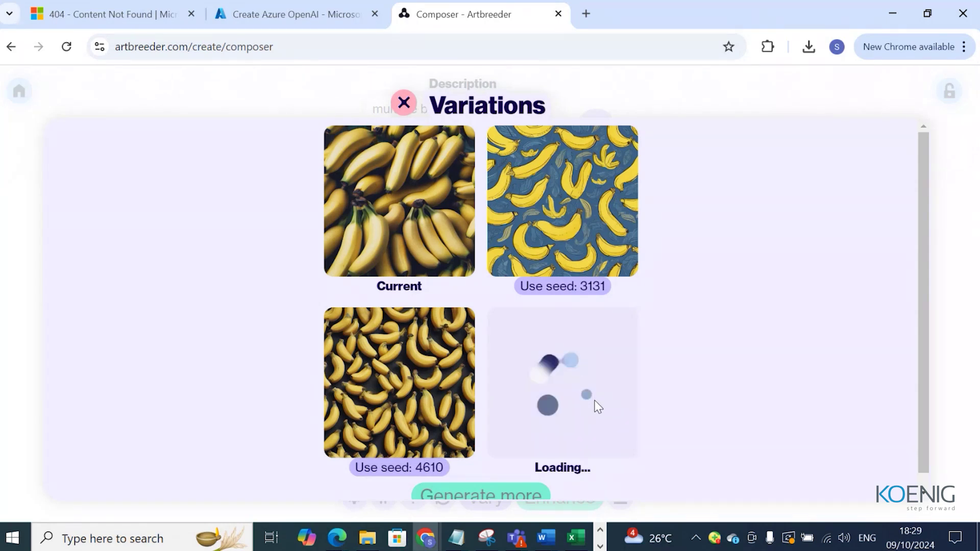
scroll(597, 407, down, 1)
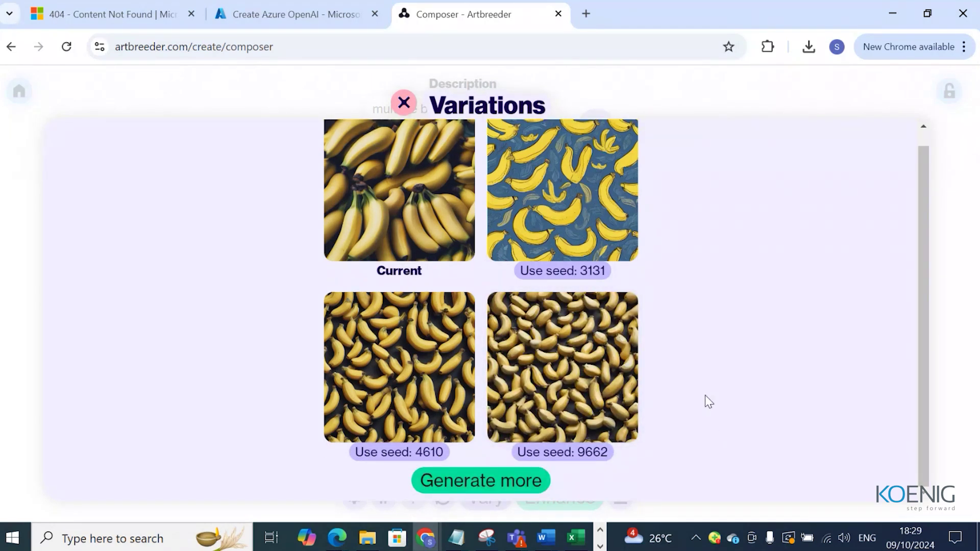
click(404, 104)
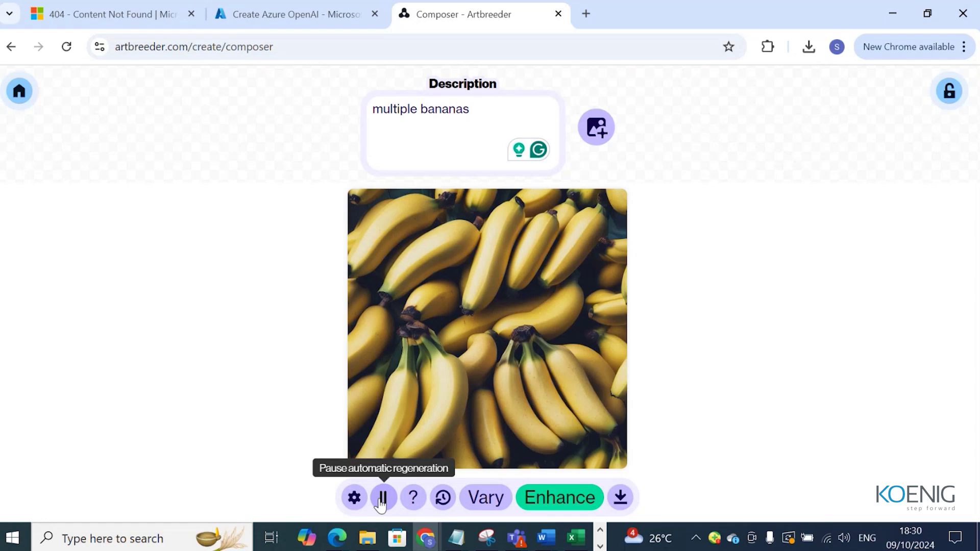
Step: Return to the Create page, open Collager, and shift the camera cutout slightly to the right in the tiny robot collage
click(6, 51)
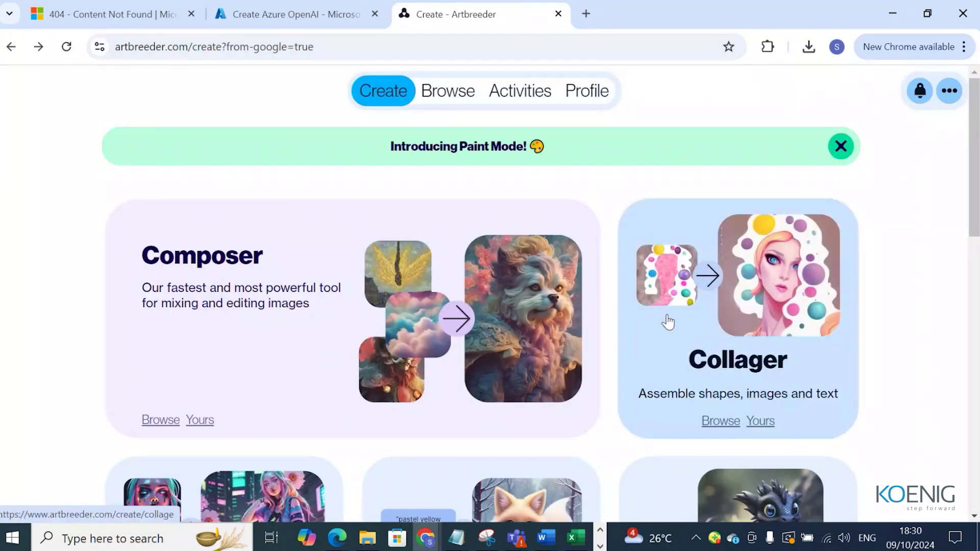
click(664, 317)
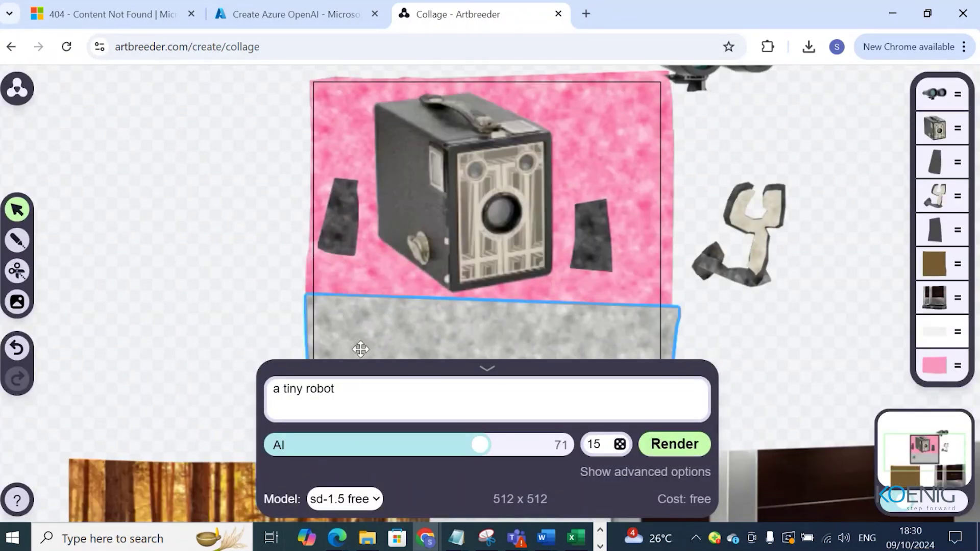
click(463, 250)
mouse_move(463, 227)
mouse_down()
mouse_move(451, 232)
mouse_move(476, 233)
mouse_up()
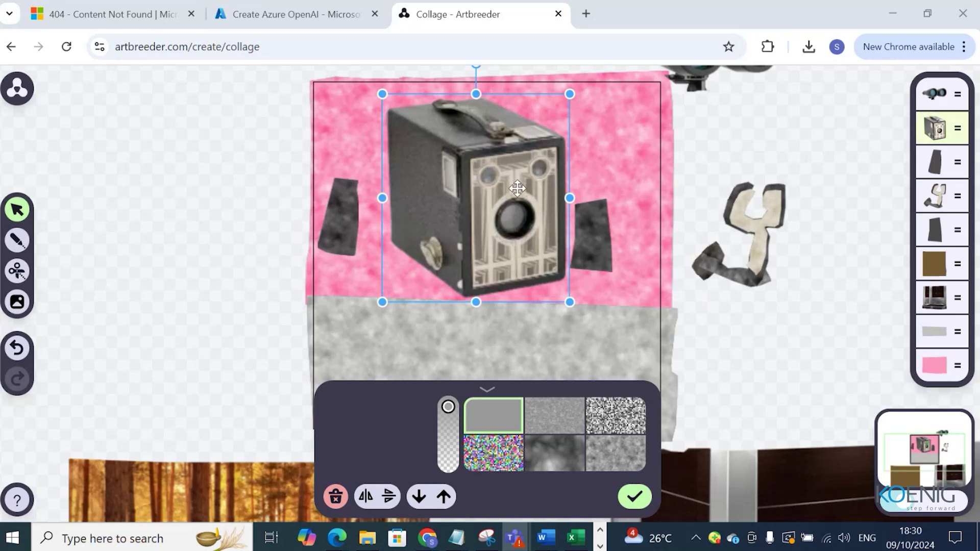
scroll(439, 332, down, 3)
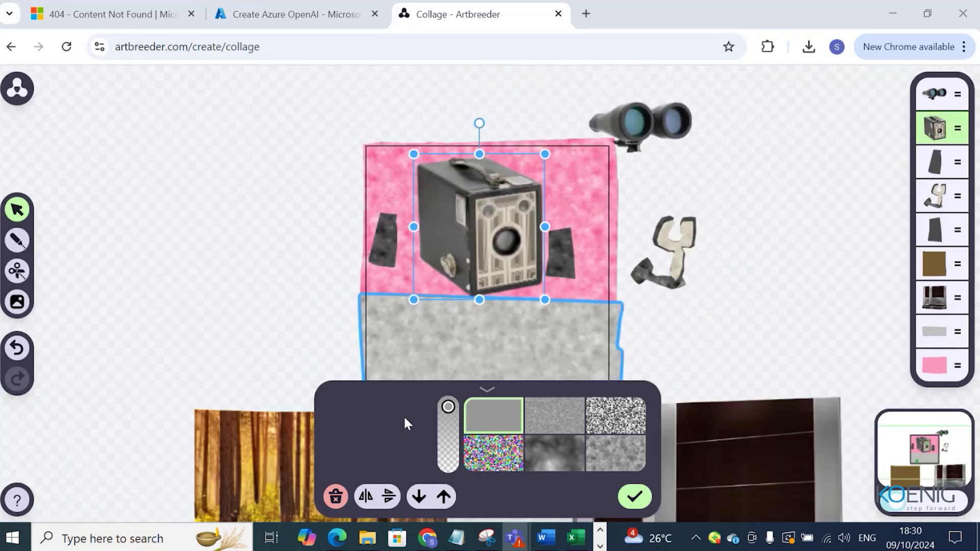
Step: Deselect the camera cutout and render the collage with the prompt "a tiny robot"
click(488, 390)
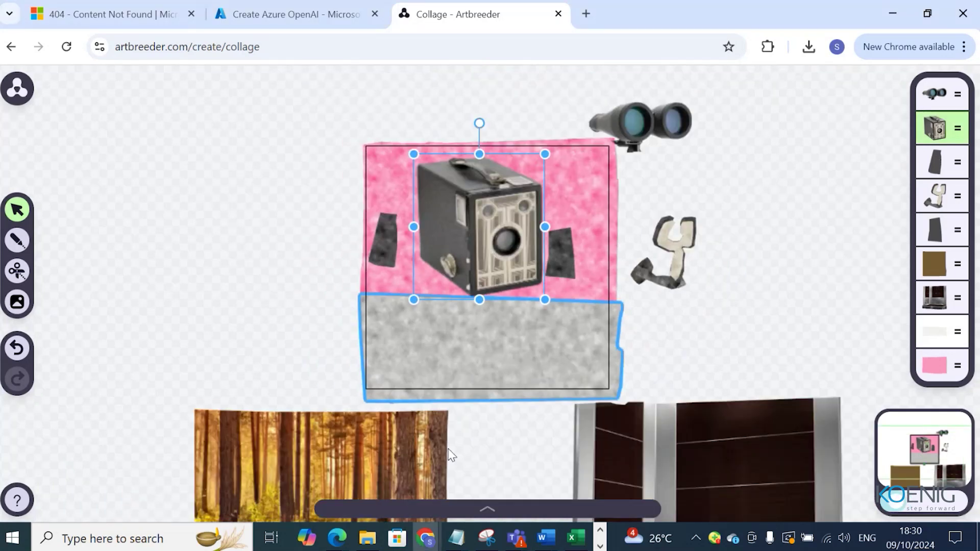
click(486, 510)
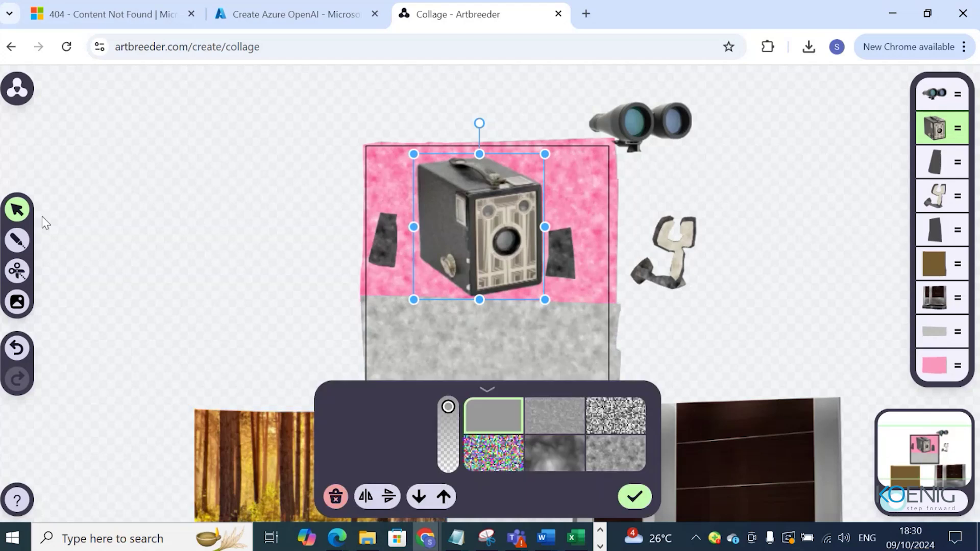
click(541, 409)
click(694, 309)
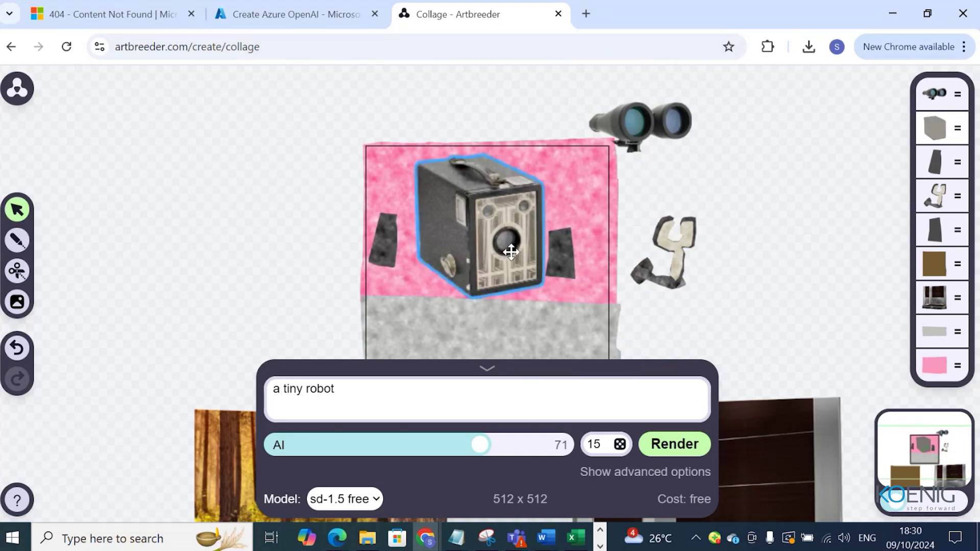
click(674, 444)
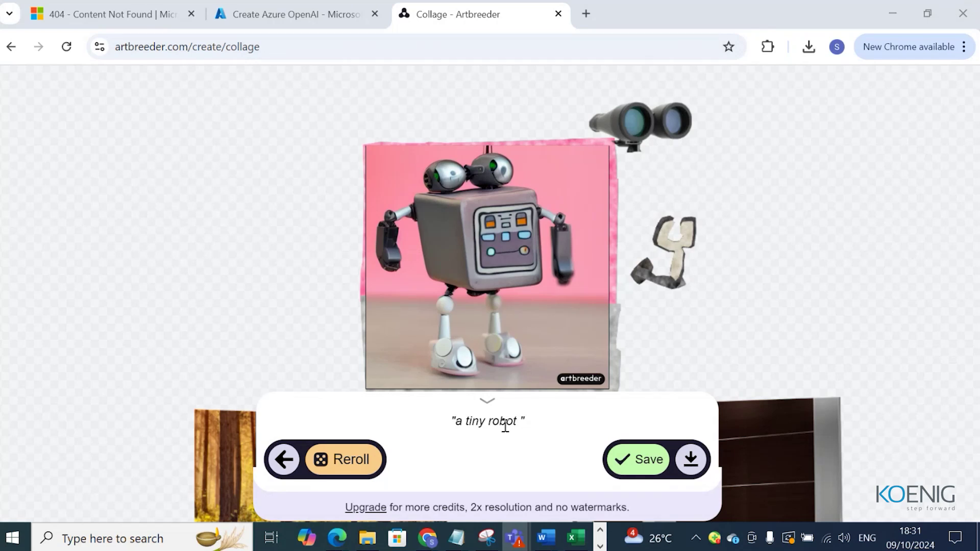
Step: Reroll the tiny robot render, going back to the Create page and reopening Collager to view the new image
click(324, 459)
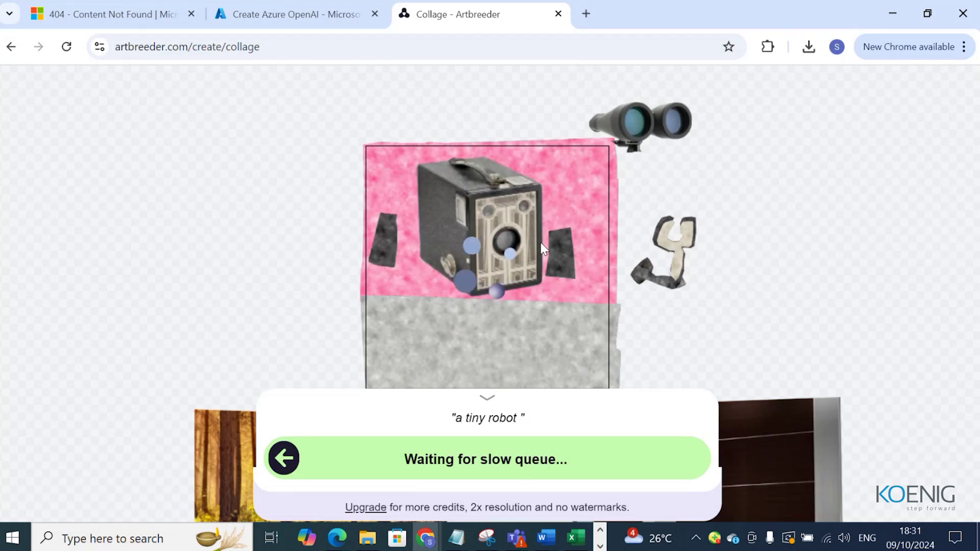
click(485, 397)
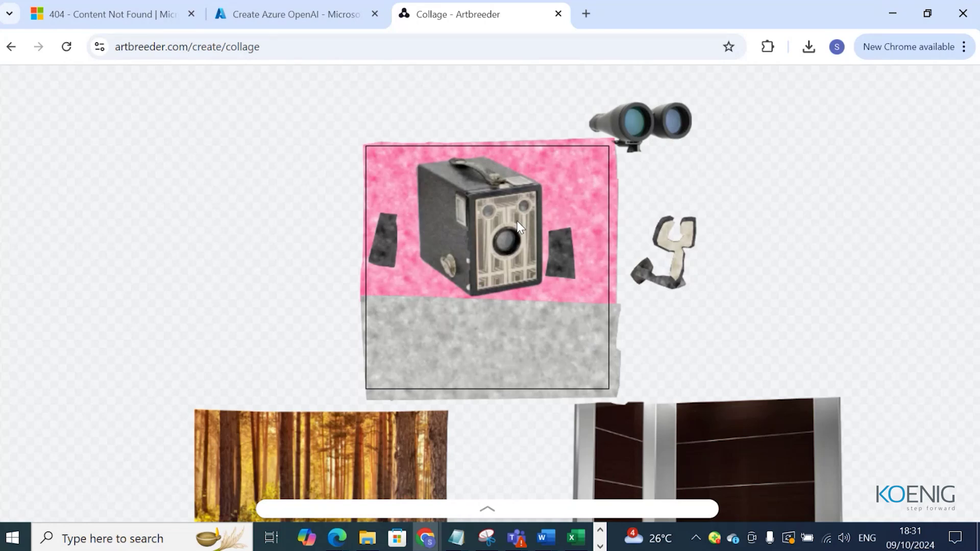
click(11, 46)
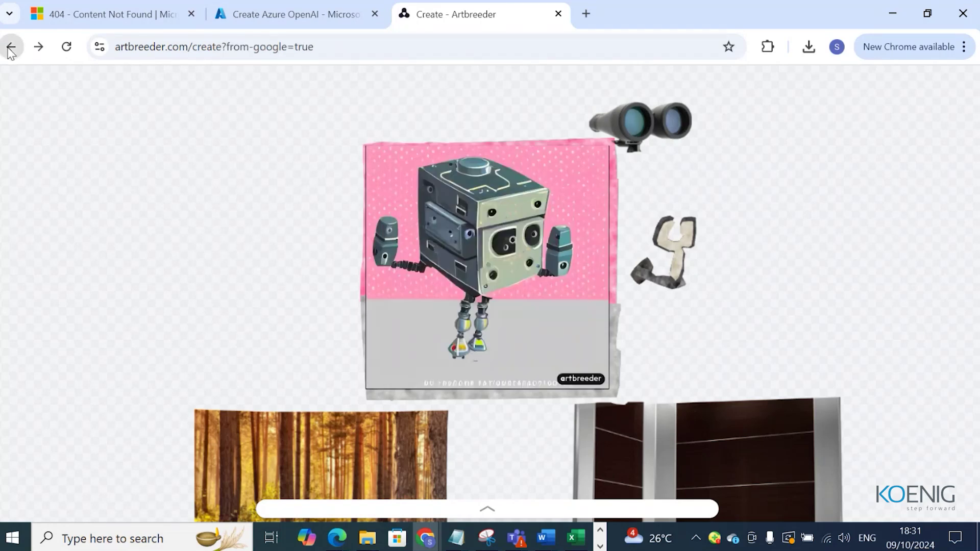
click(678, 306)
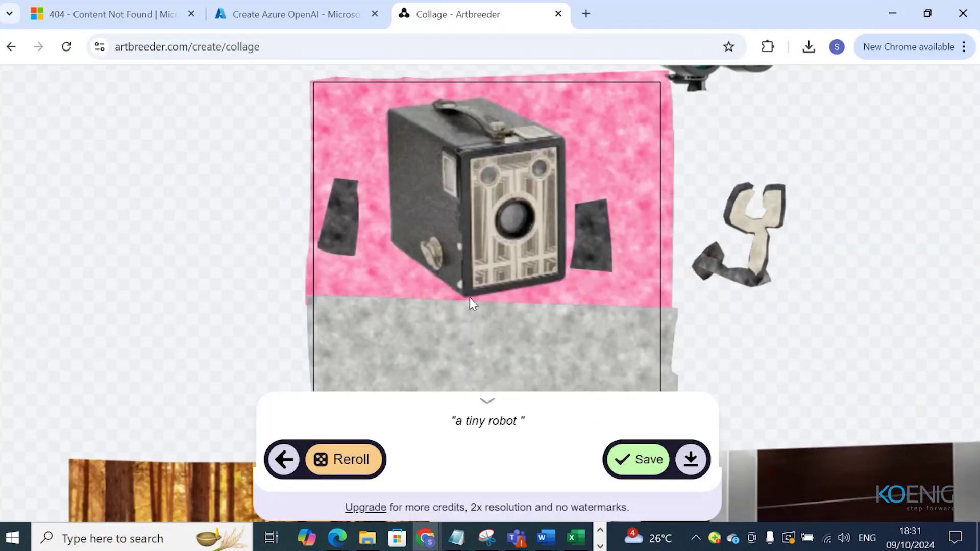
click(491, 407)
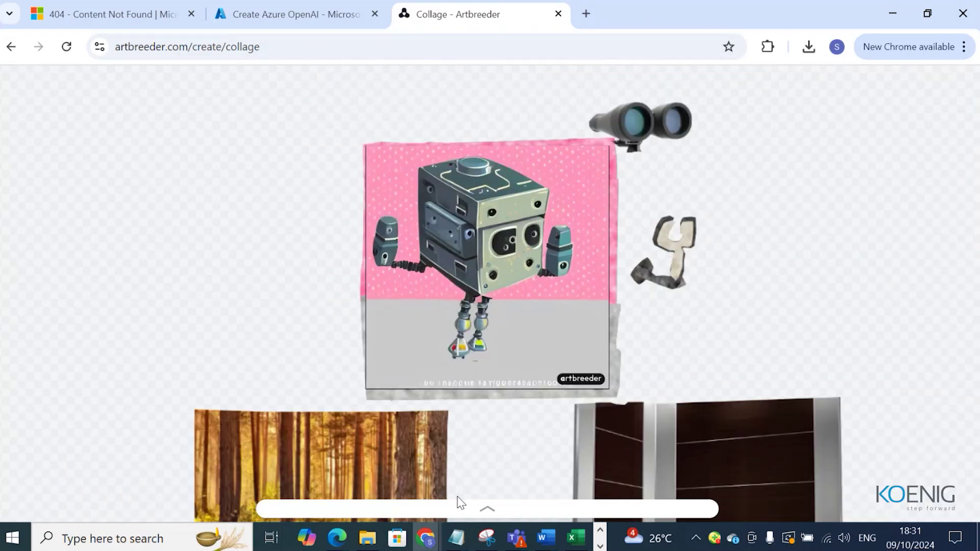
click(489, 510)
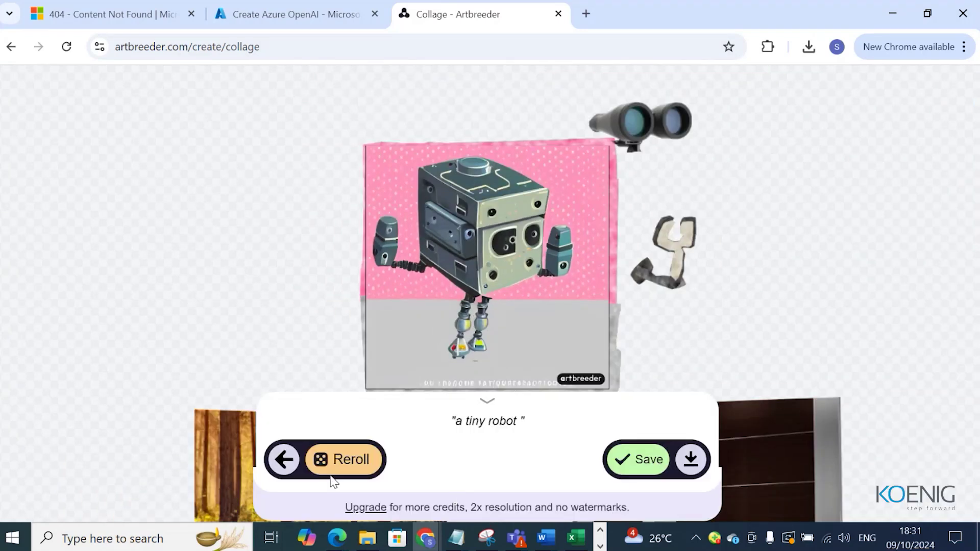
Step: Return to editing the collage and move the camera cutout out of the frame, into the empty area to its right
click(284, 462)
click(462, 288)
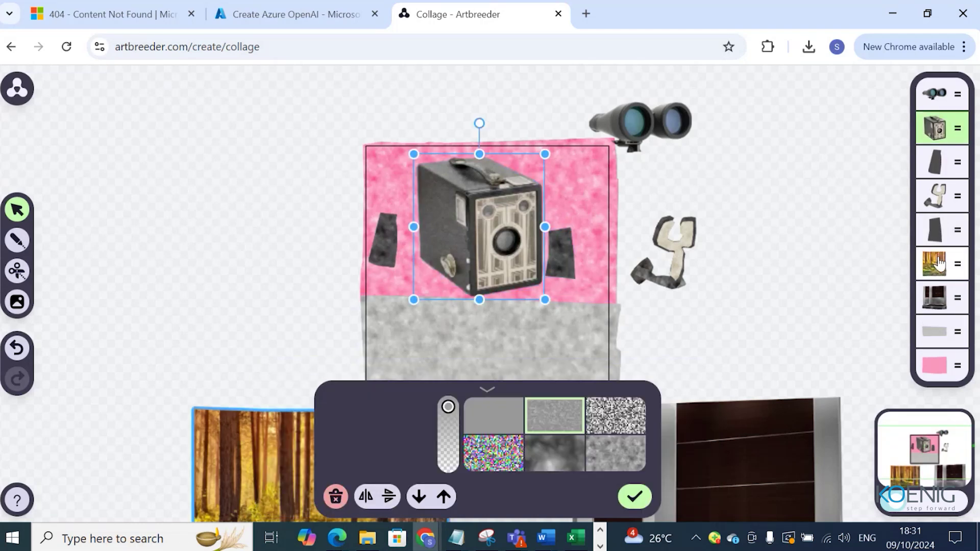
click(939, 304)
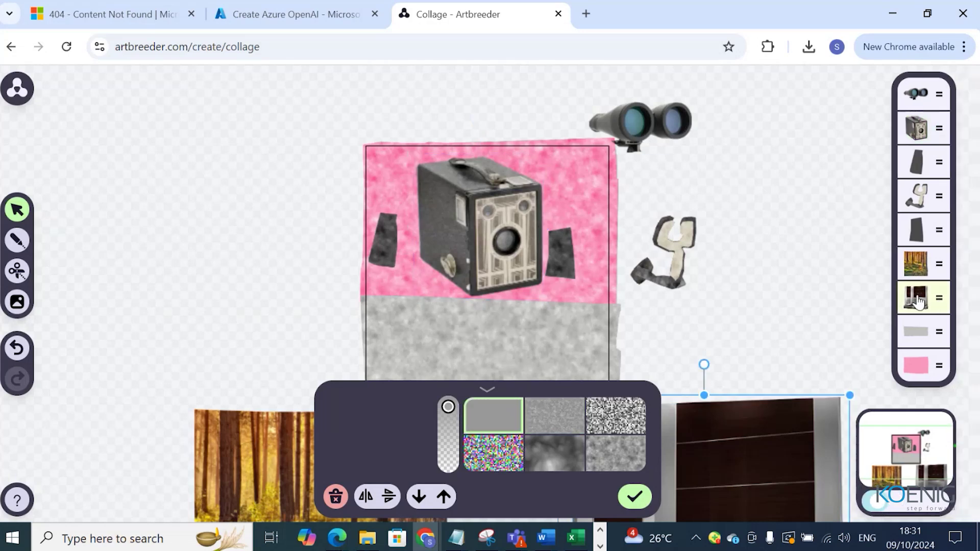
drag(917, 302, 815, 223)
click(455, 251)
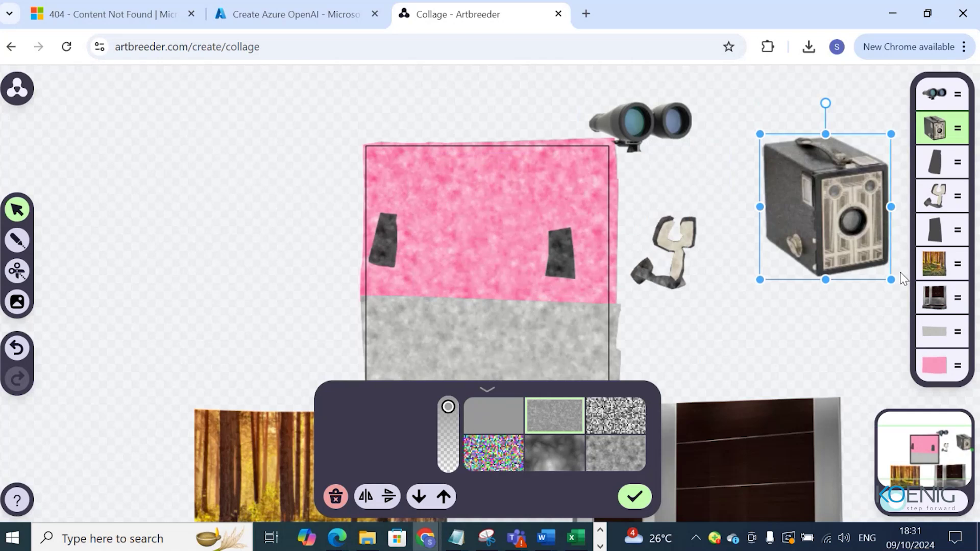
Step: Try to place the dark panel picture in the collage frame from its layer
drag(934, 297, 466, 227)
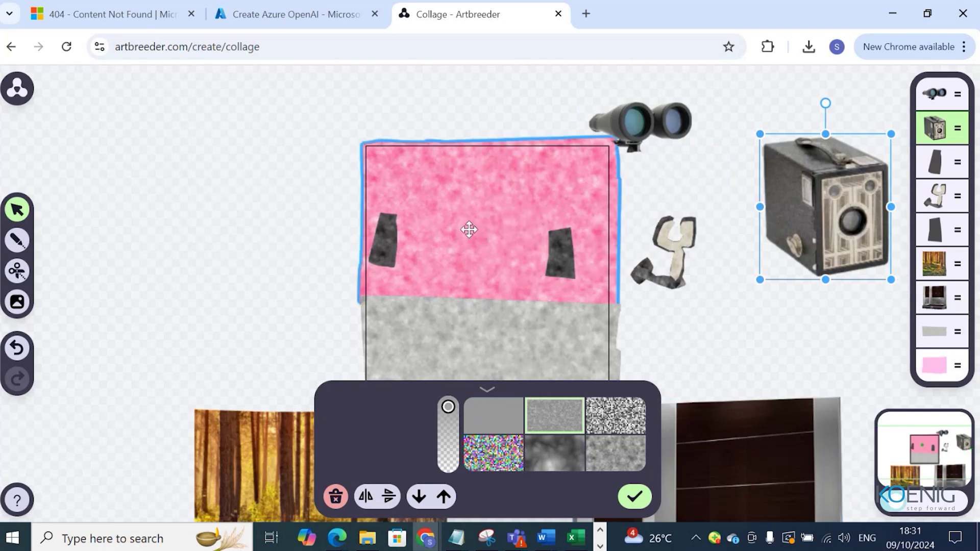
click(468, 228)
right_click(471, 226)
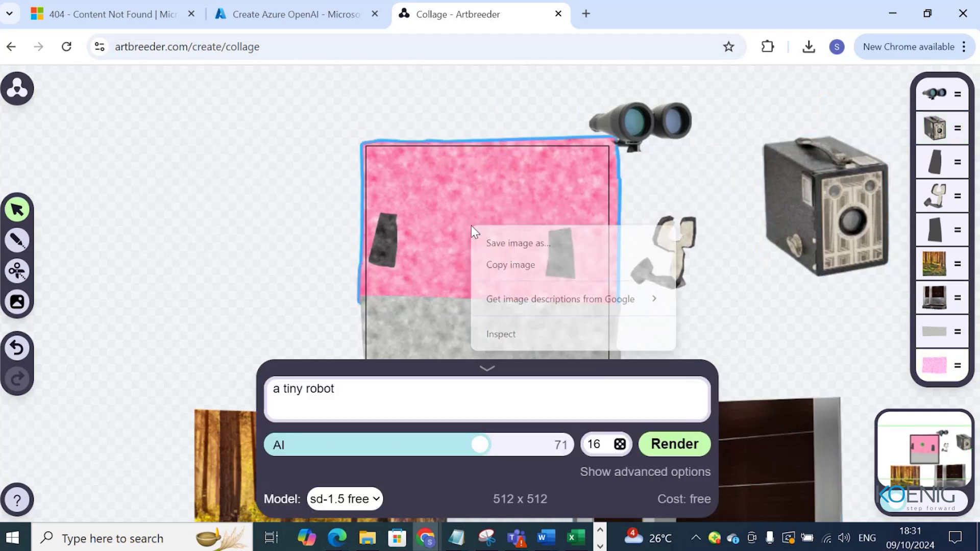
click(465, 207)
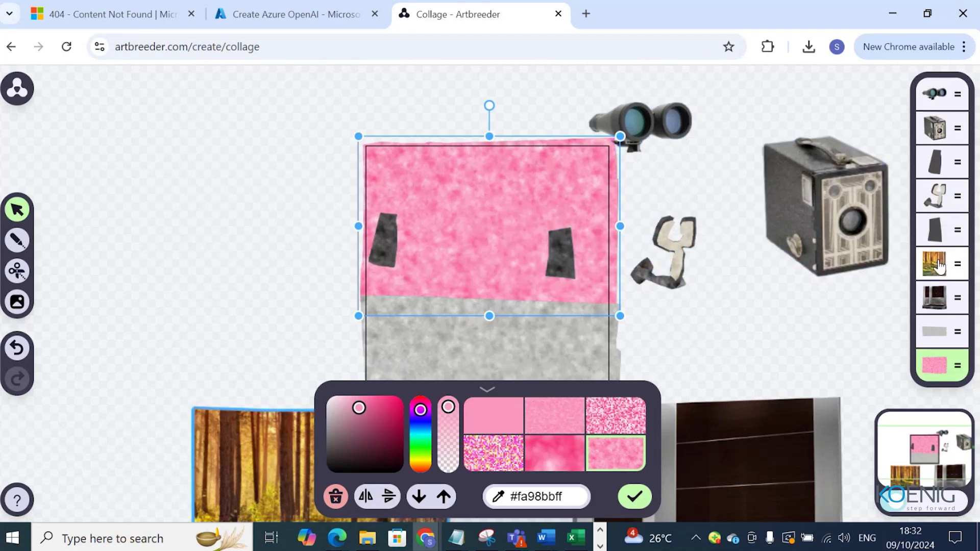
click(938, 265)
Step: Place the binoculars between the two dark pieces on the pink background and render the collage as "a tiny robot"
drag(651, 122, 480, 242)
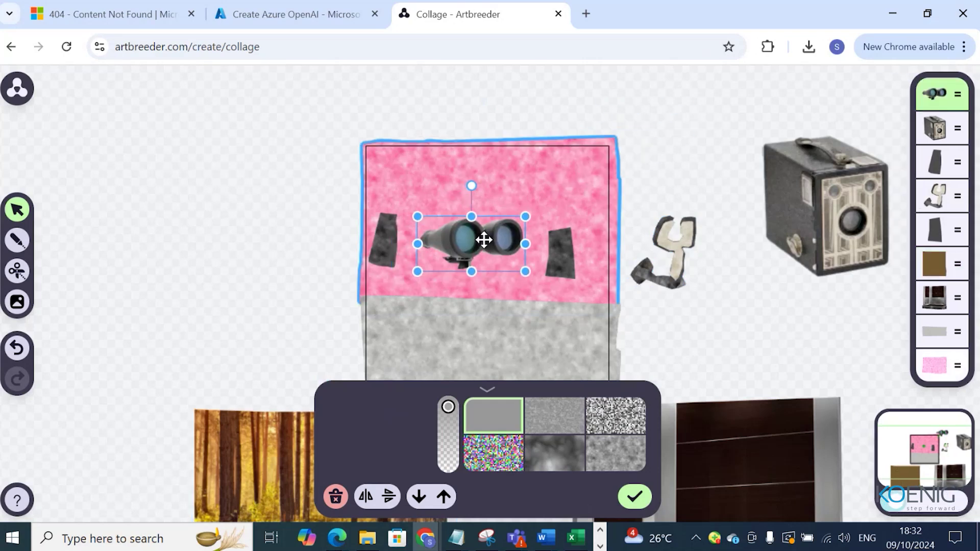
click(488, 390)
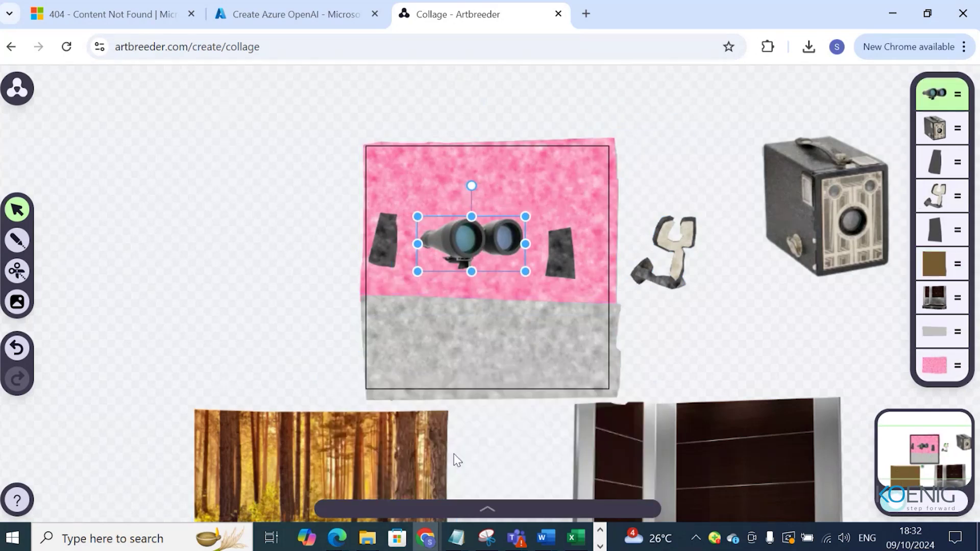
click(485, 507)
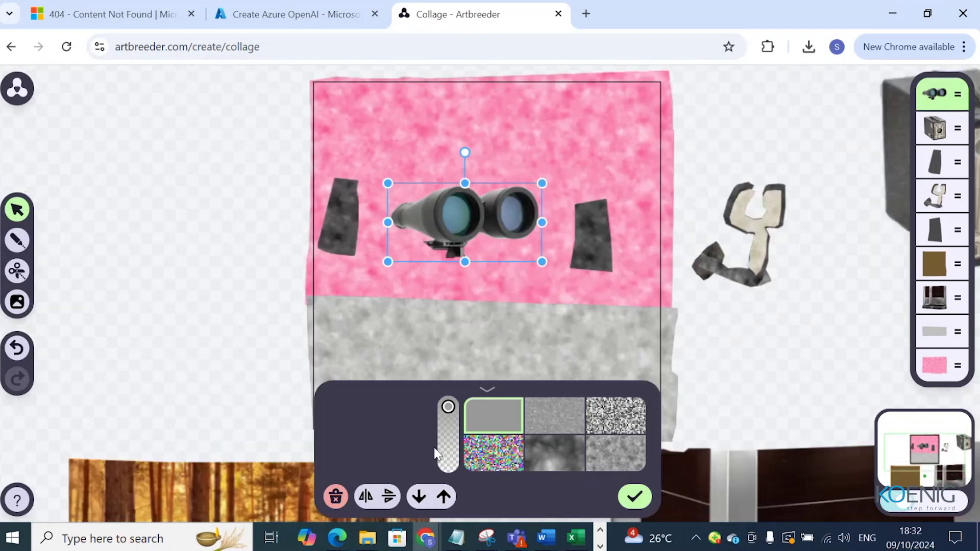
click(638, 497)
click(656, 445)
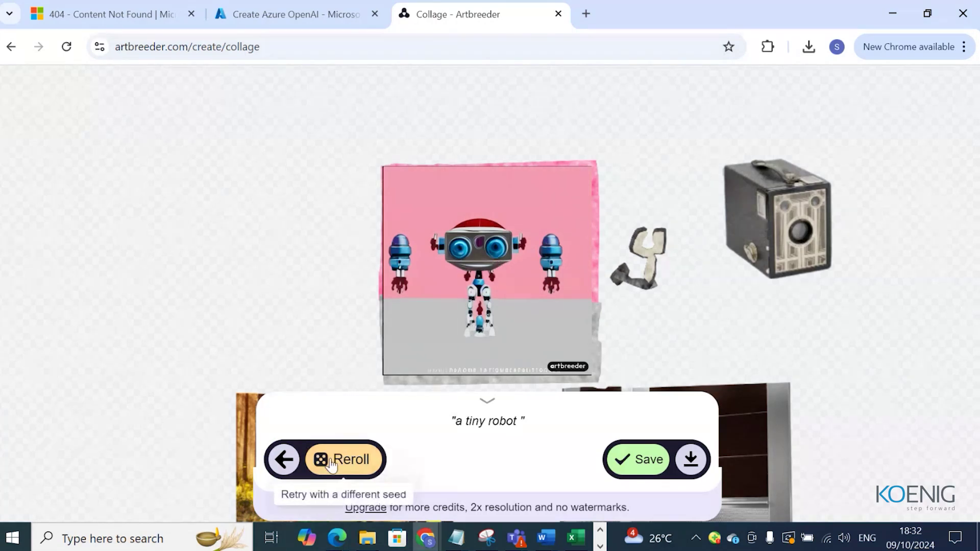
Step: Return to editing and swap the binoculars for the y-shaped cutout between the two dark pieces on the pink background
click(286, 459)
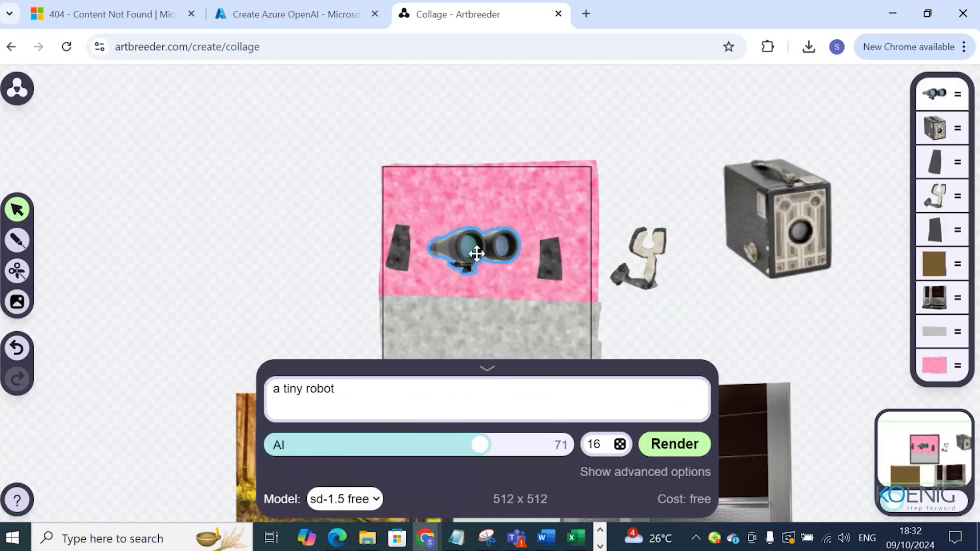
drag(476, 251, 743, 74)
click(638, 255)
drag(638, 255, 472, 255)
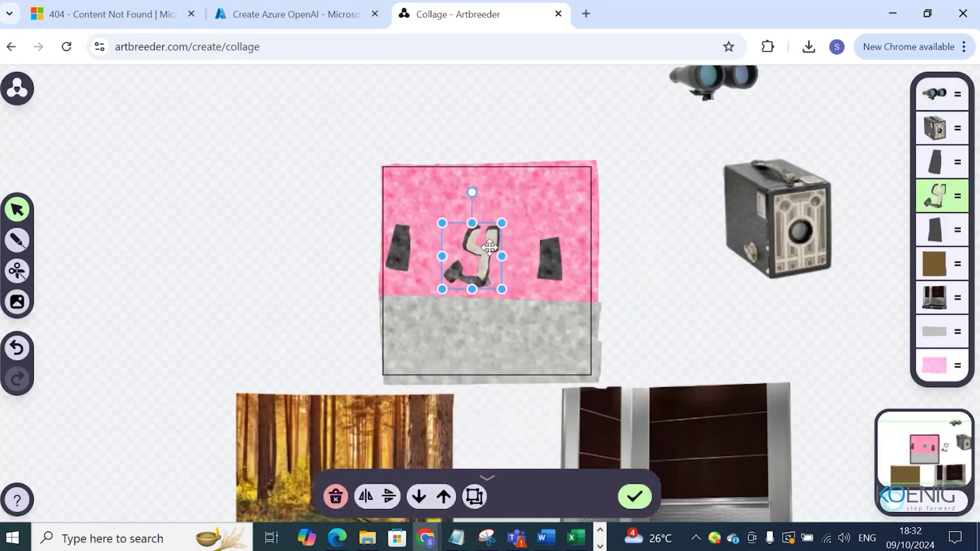
Step: Render the collage containing the y-shaped cutout as "a tiny robot" and view the whole image
click(488, 479)
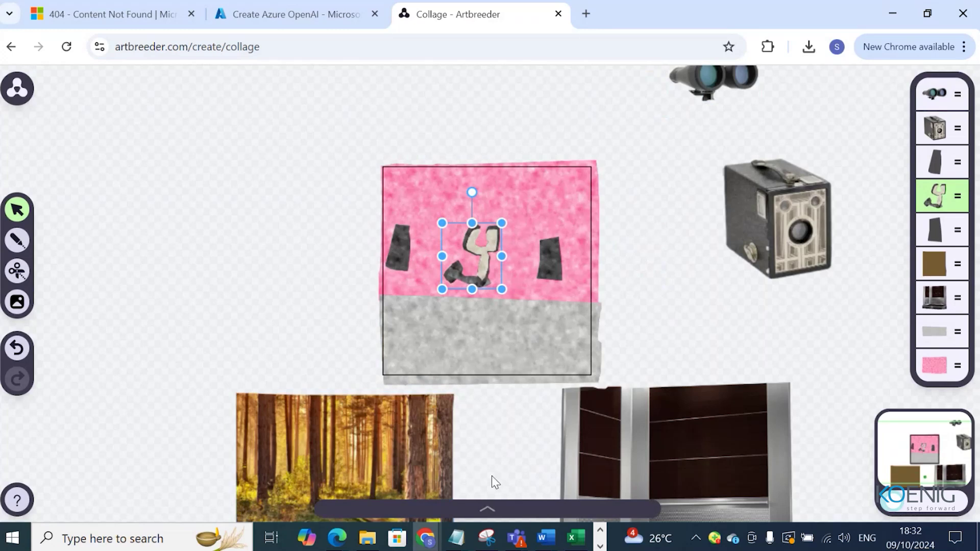
click(488, 511)
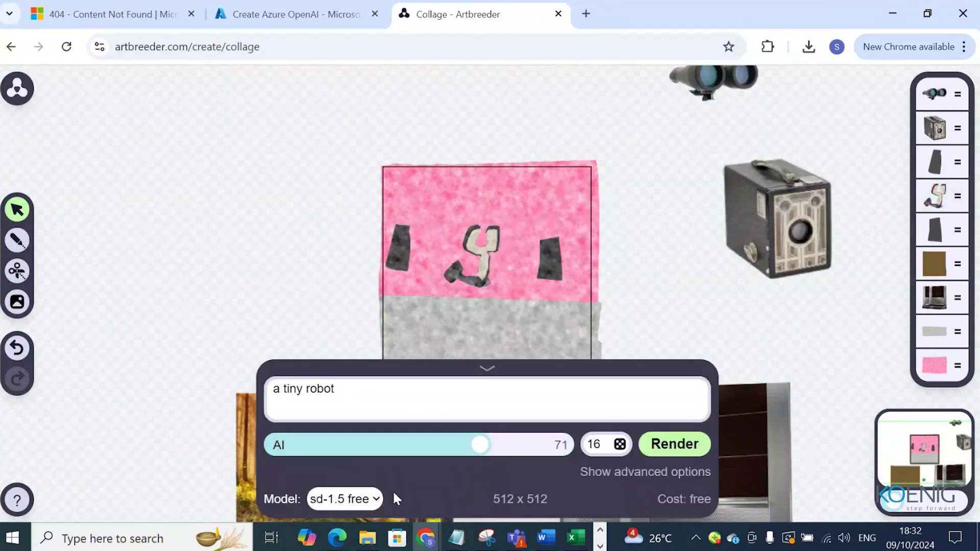
click(674, 443)
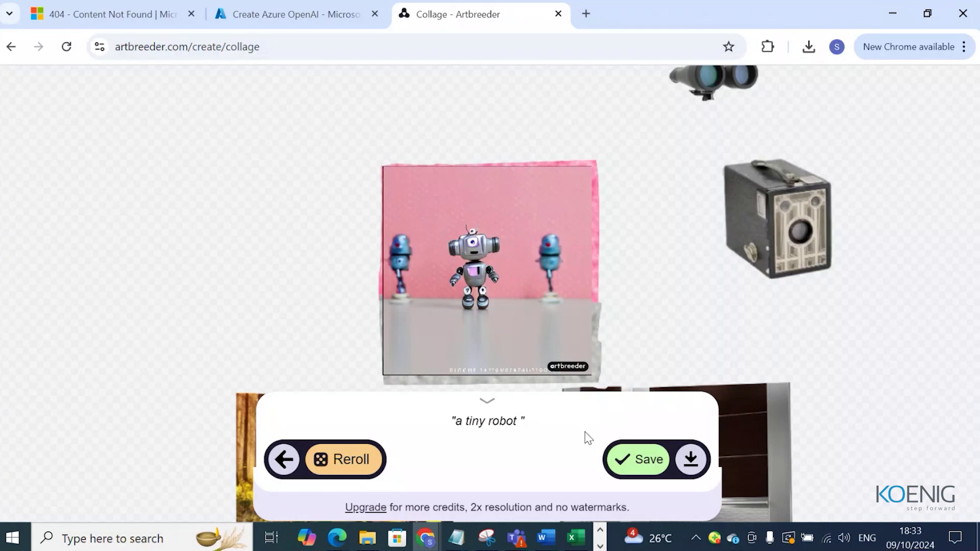
click(496, 412)
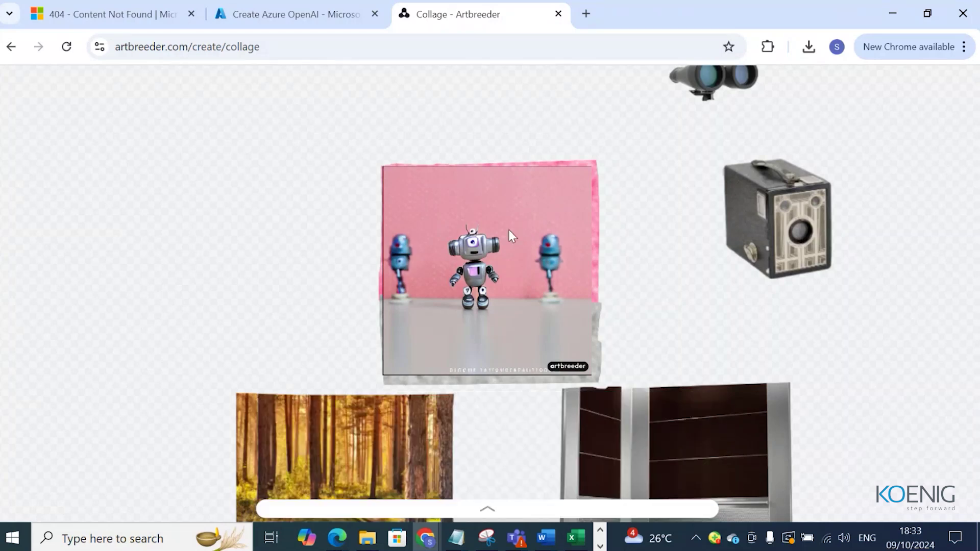
click(484, 510)
Step: Return to editing and replace the pink background in the frame with the forest picture
click(284, 460)
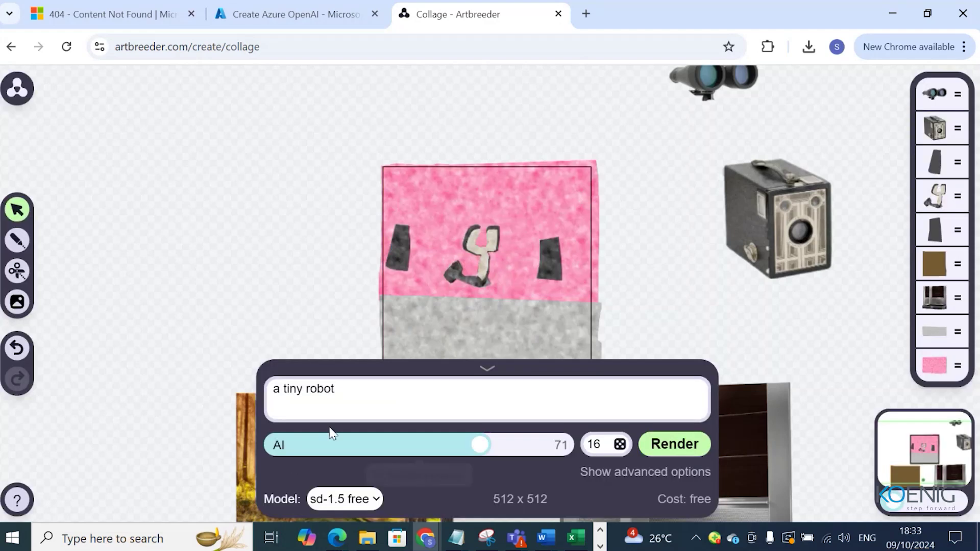
click(527, 216)
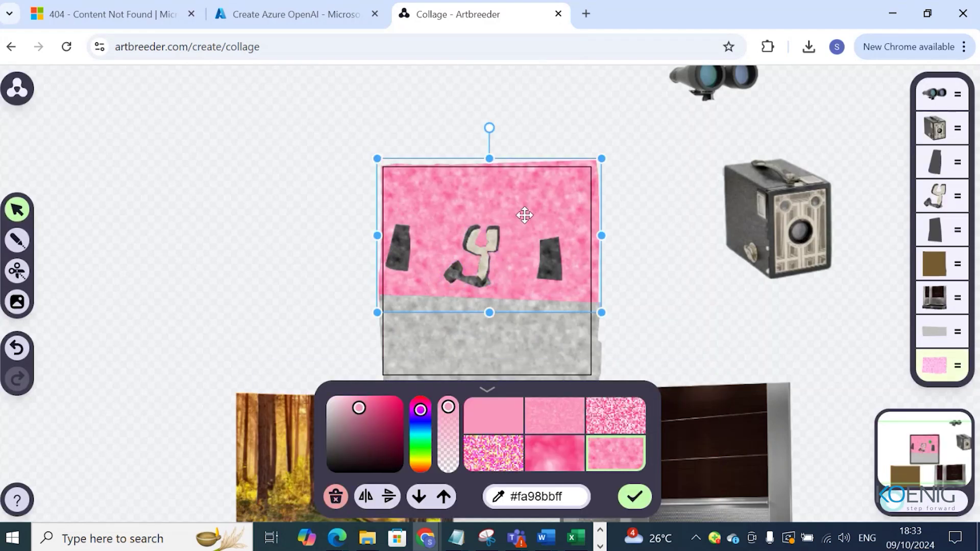
drag(524, 215, 130, 311)
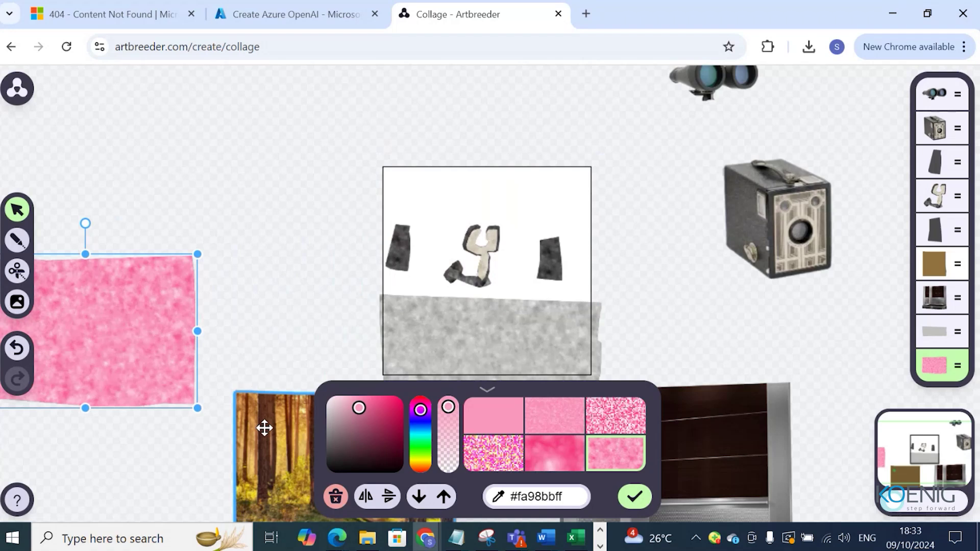
drag(264, 428, 410, 202)
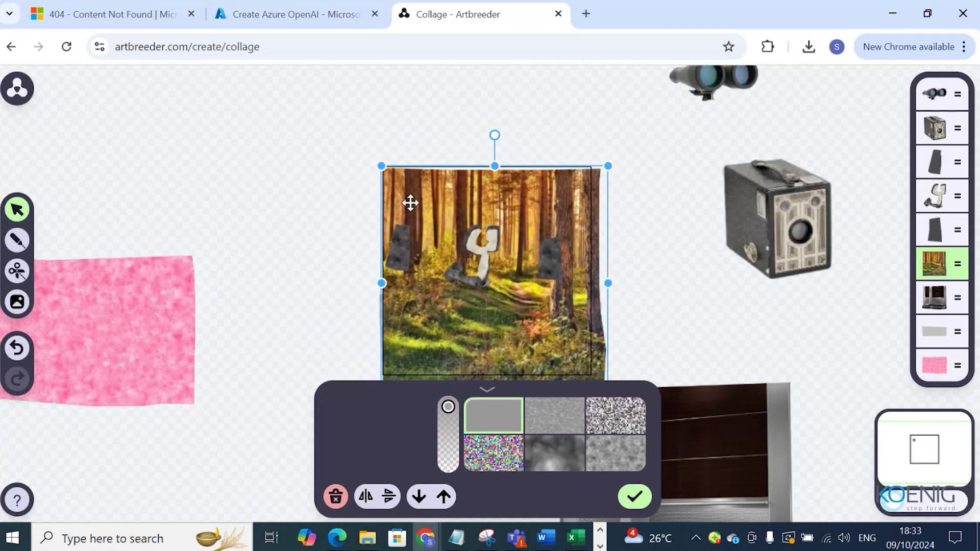
Step: Deselect the forest picture and render the forest-backed collage with the prompt "a tiny robot"
click(487, 389)
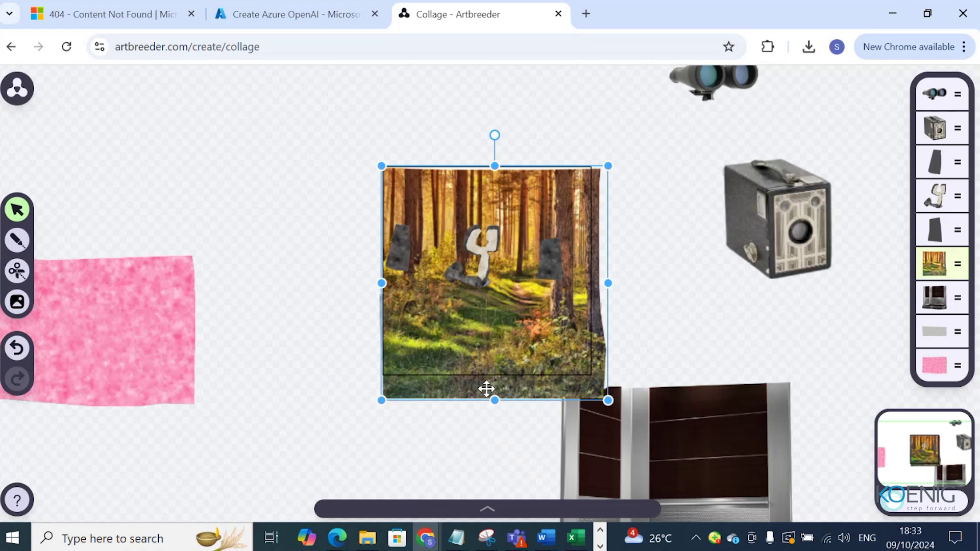
click(654, 332)
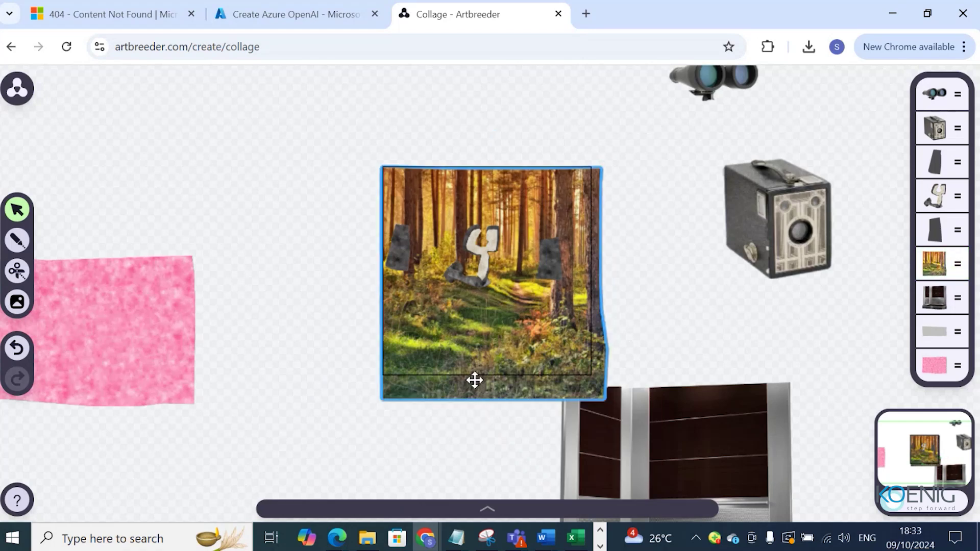
click(486, 510)
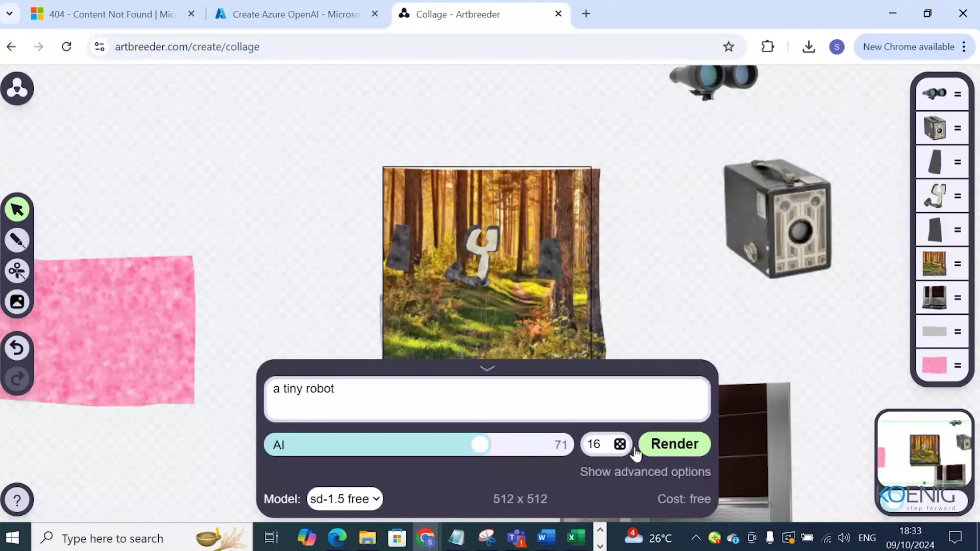
click(667, 445)
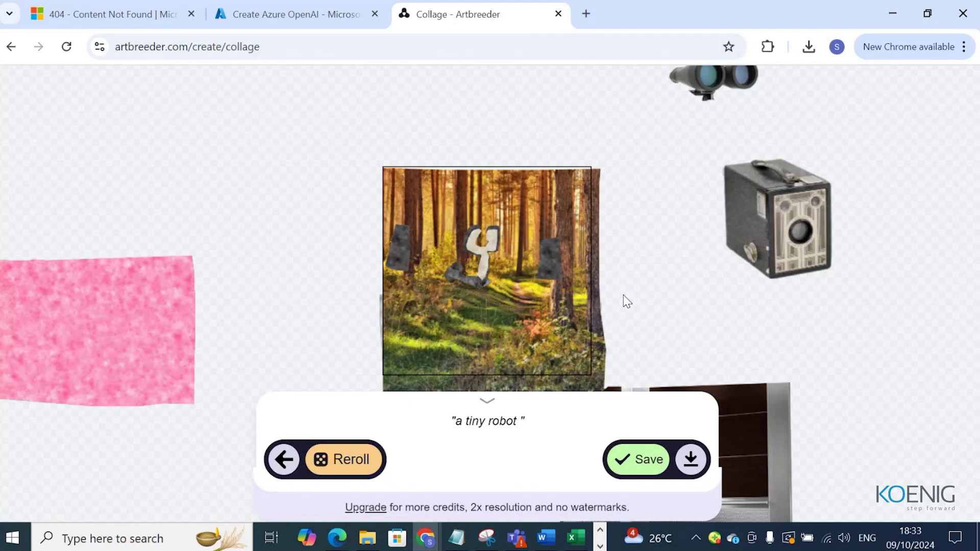
mouse_move(493, 203)
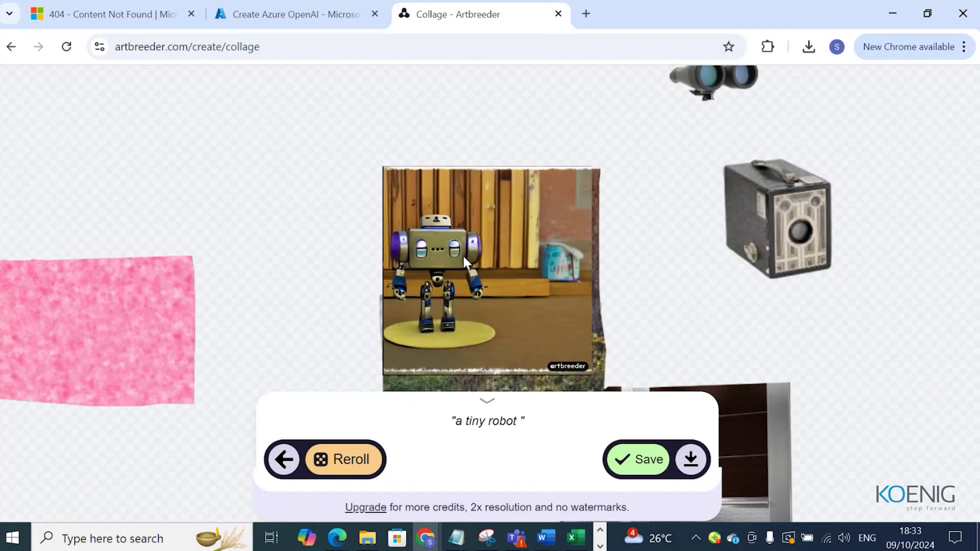
Step: Leave the Collager collage, return to the creation tools overview and start a new Portraits image in Splicer
click(282, 459)
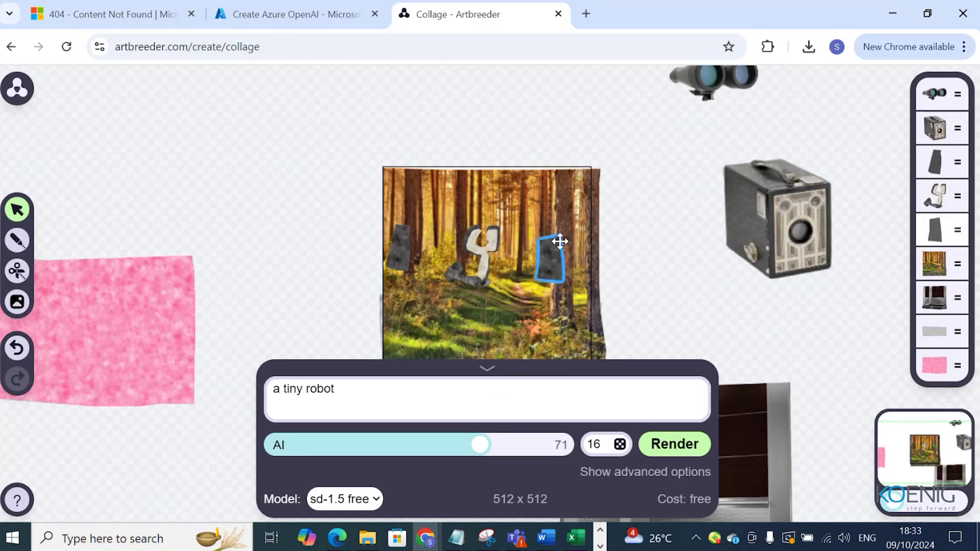
click(11, 46)
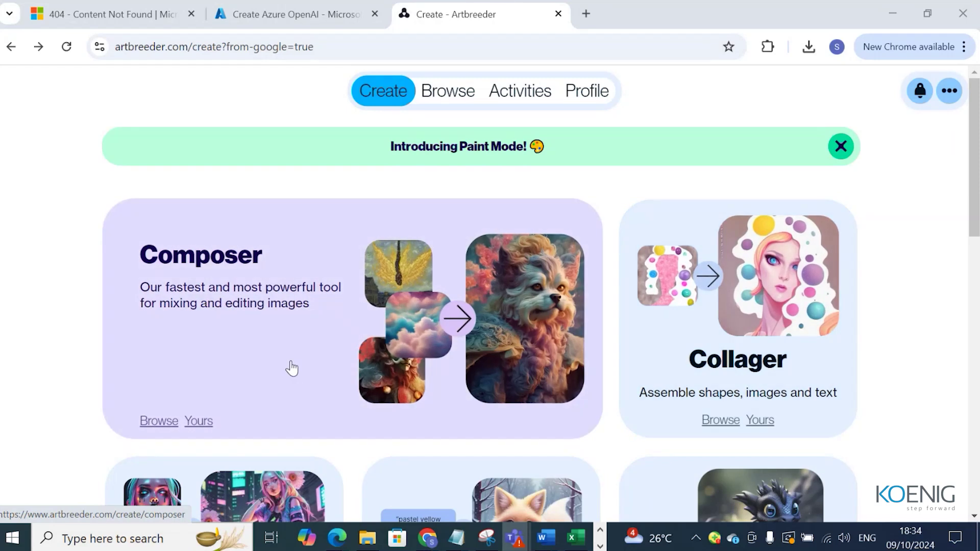
scroll(292, 367, down, 6)
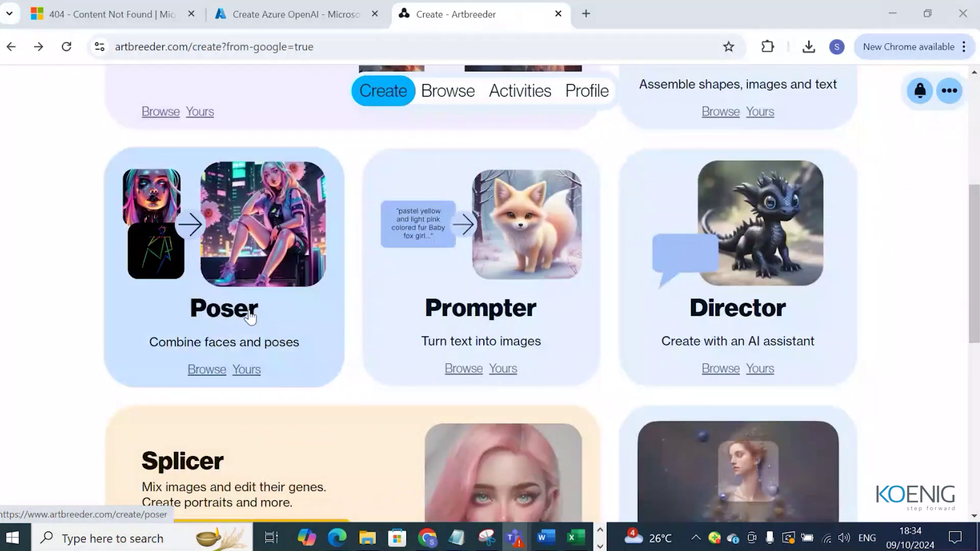
scroll(737, 307, down, 5)
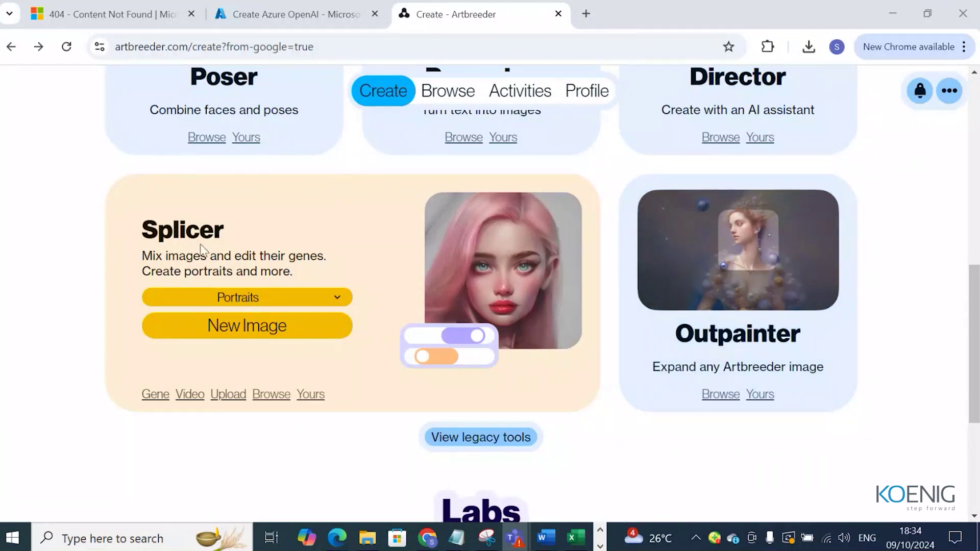
click(238, 301)
click(238, 305)
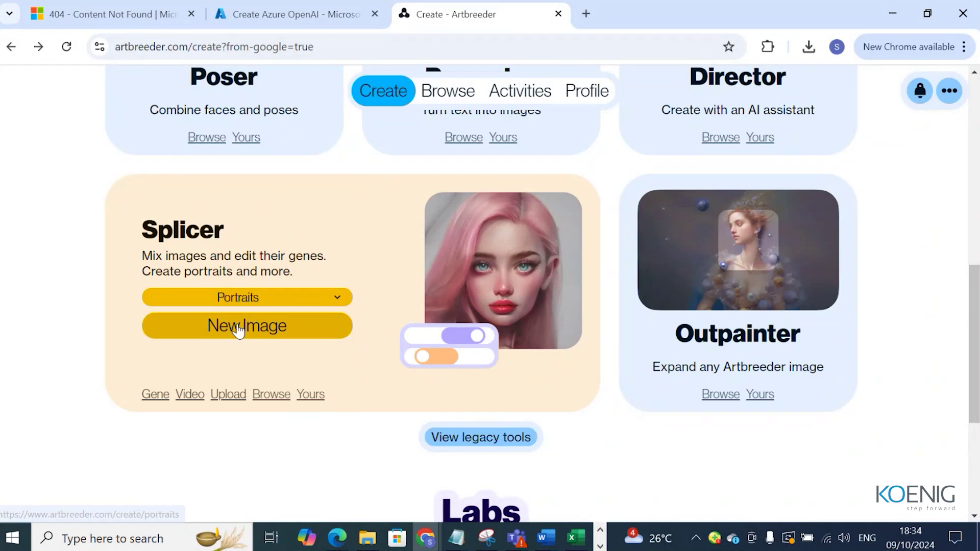
click(238, 328)
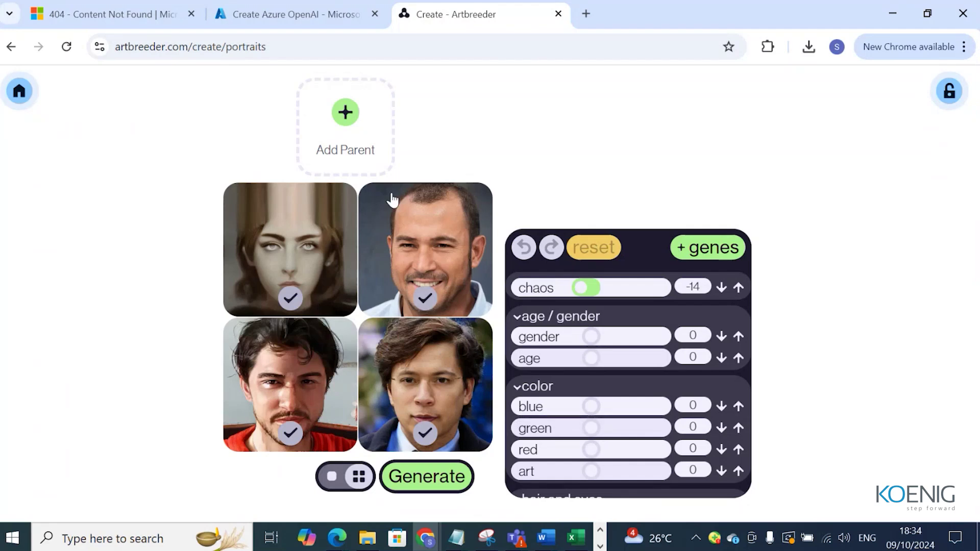
Step: Add the featured portrait of the turquoise-haired woman with glasses as a parent and generate four portraits
click(365, 167)
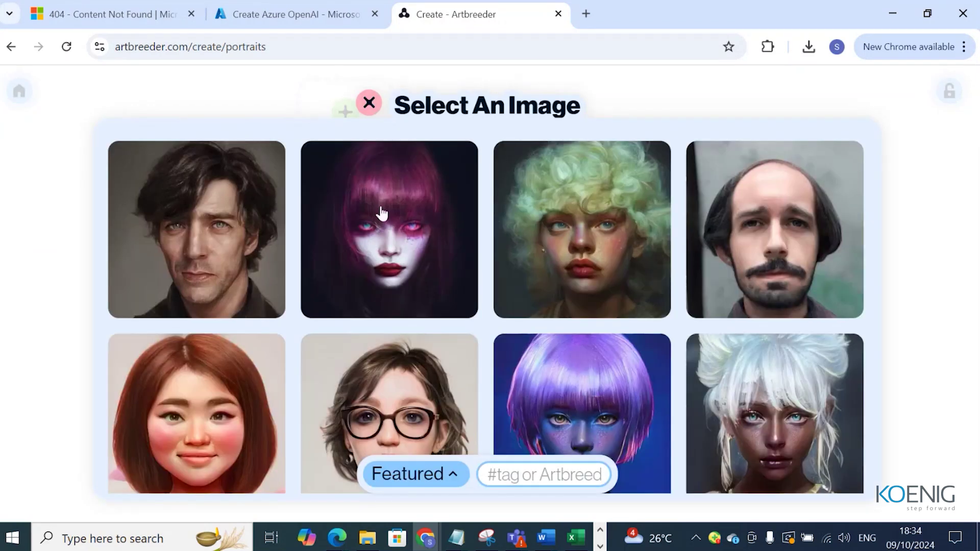
scroll(585, 322, down, 4)
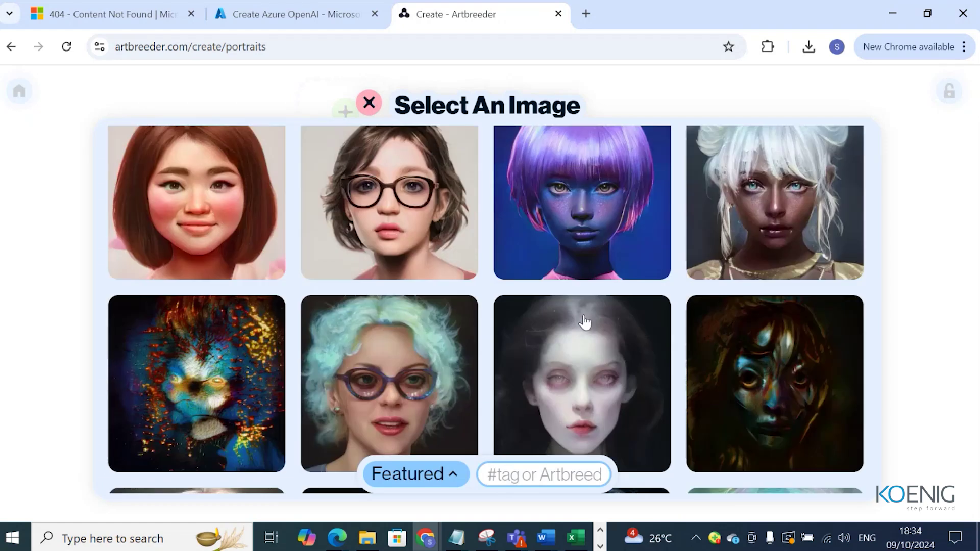
scroll(583, 323, down, 2)
click(531, 333)
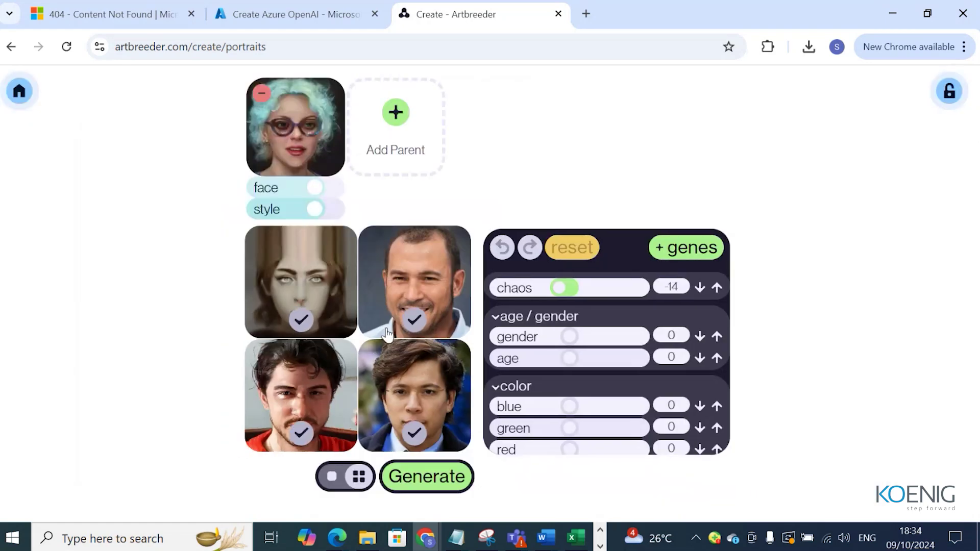
click(416, 474)
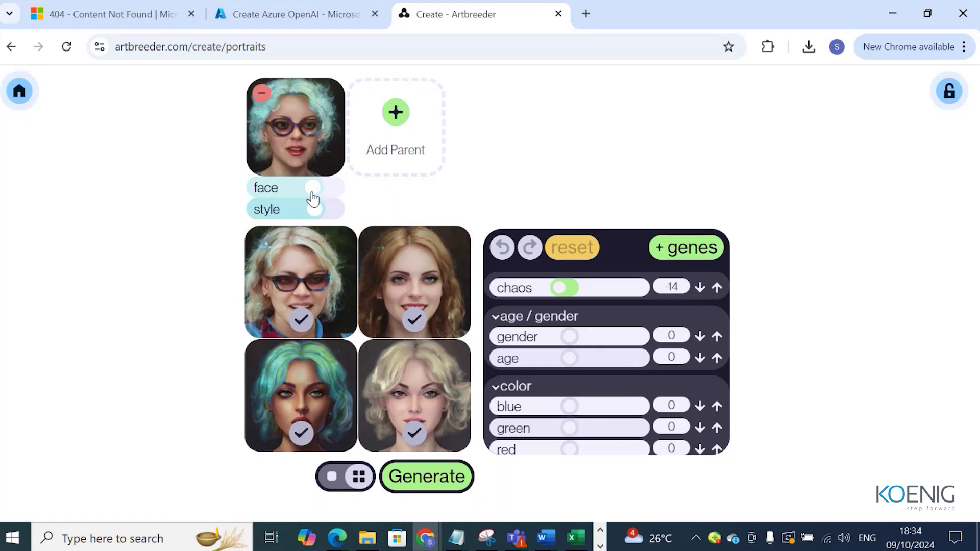
Step: Raise the parent portrait's face influence and lower its style influence to under half
mouse_move(312, 195)
mouse_down()
mouse_move(296, 196)
mouse_move(328, 202)
mouse_up()
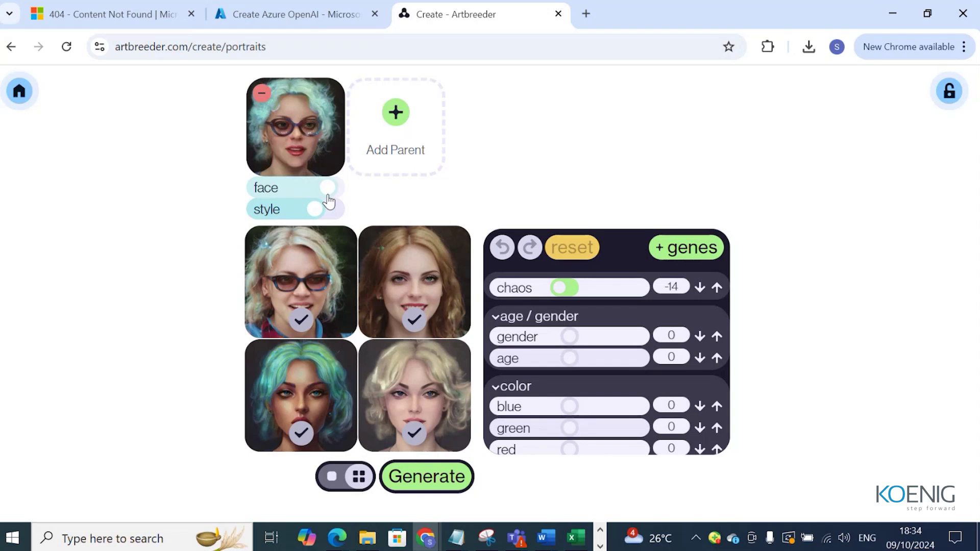
drag(312, 214, 288, 223)
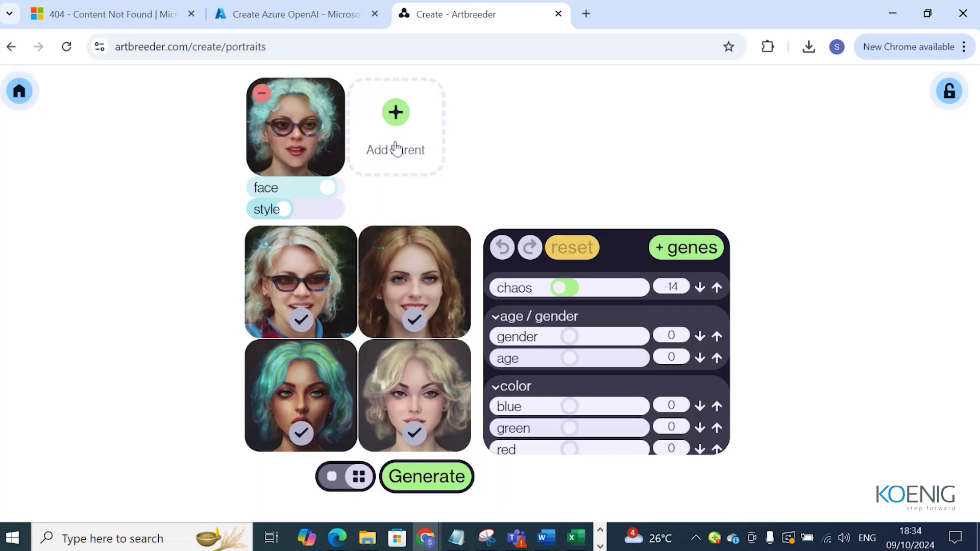
Step: Replace the parent with the featured portrait of the toddler in a blue top and generate new portraits
click(259, 101)
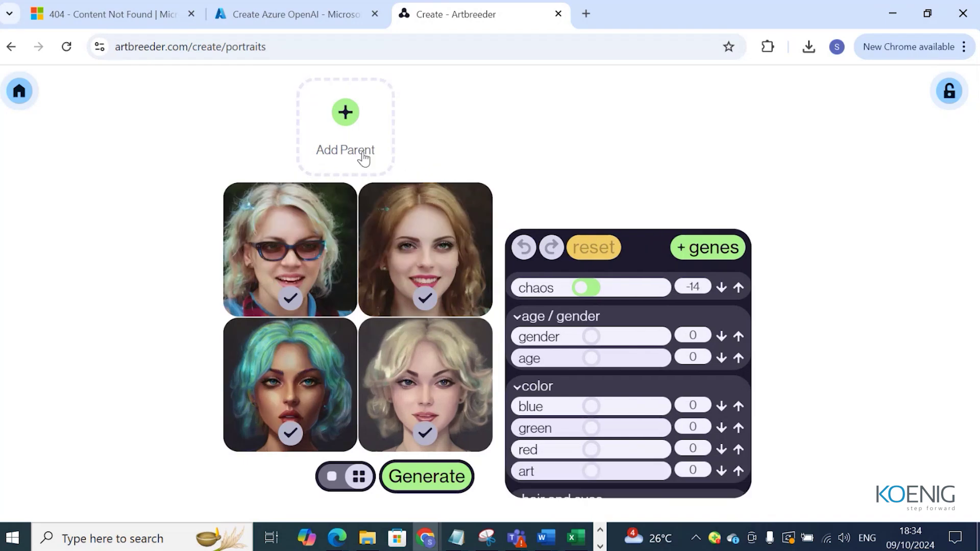
click(360, 158)
scroll(463, 386, down, 5)
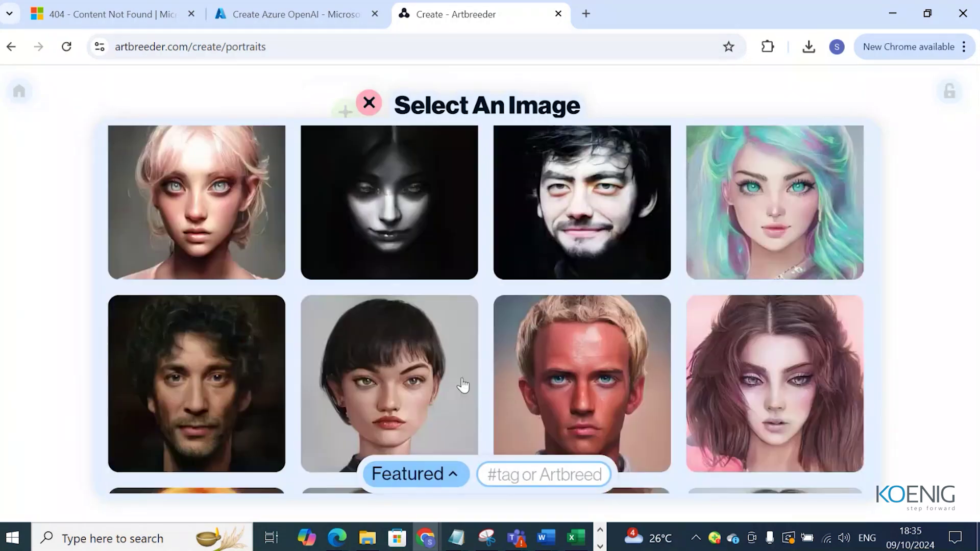
scroll(463, 386, down, 5)
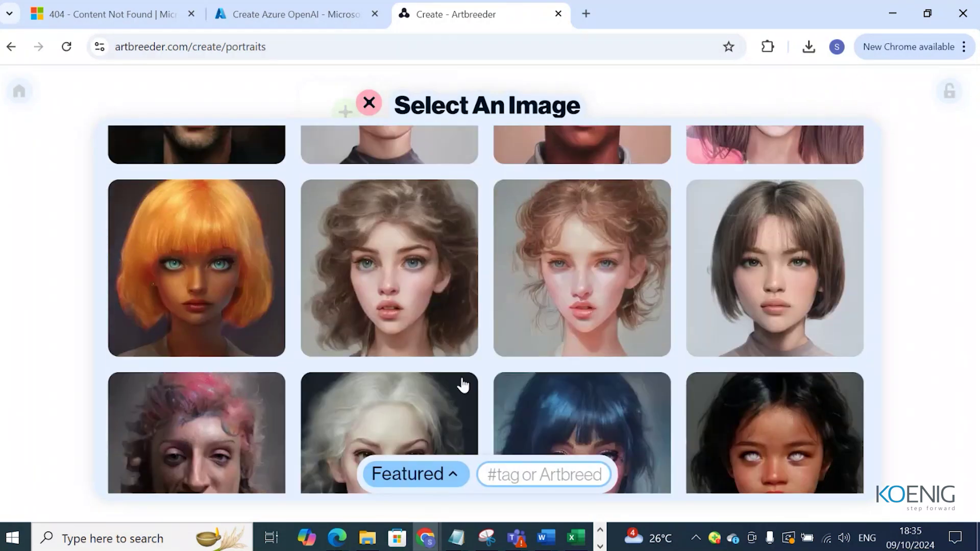
scroll(463, 386, down, 4)
scroll(462, 385, down, 3)
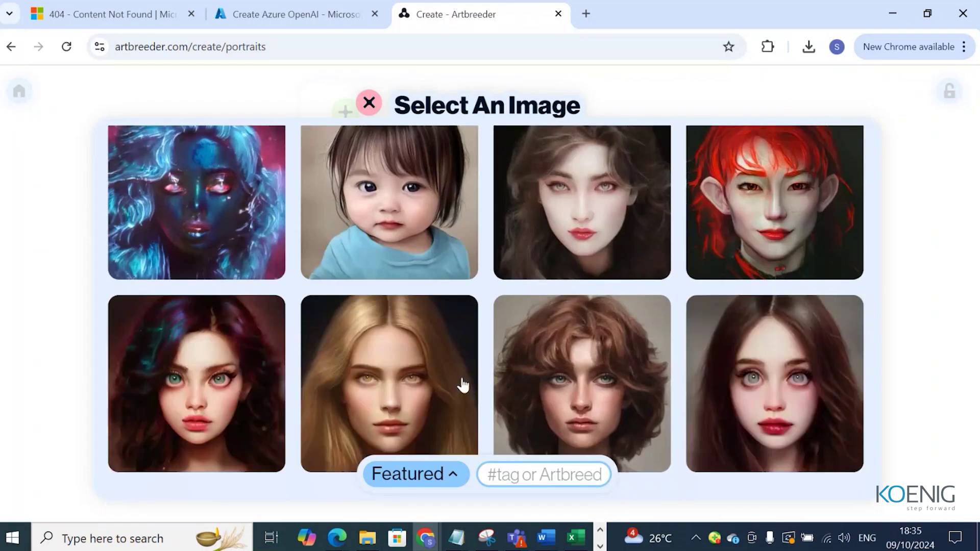
click(411, 247)
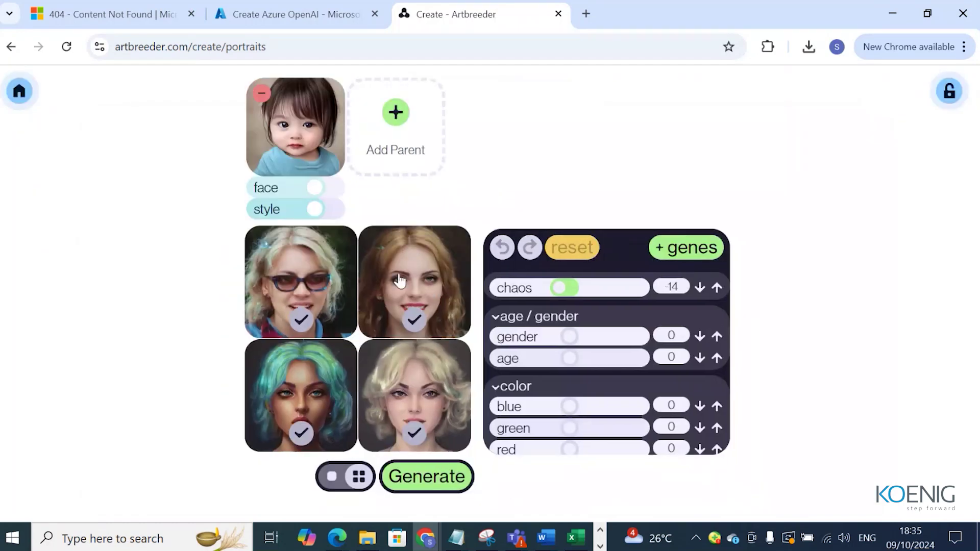
click(418, 477)
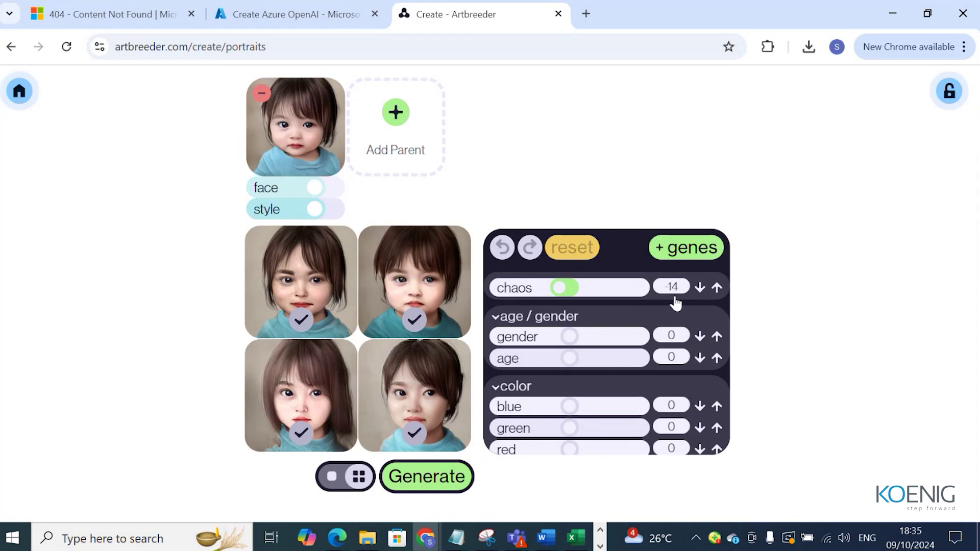
Step: Set the facial hair gene to 60 and the brown hair gene to 92, and generate the portraits
scroll(633, 372, down, 4)
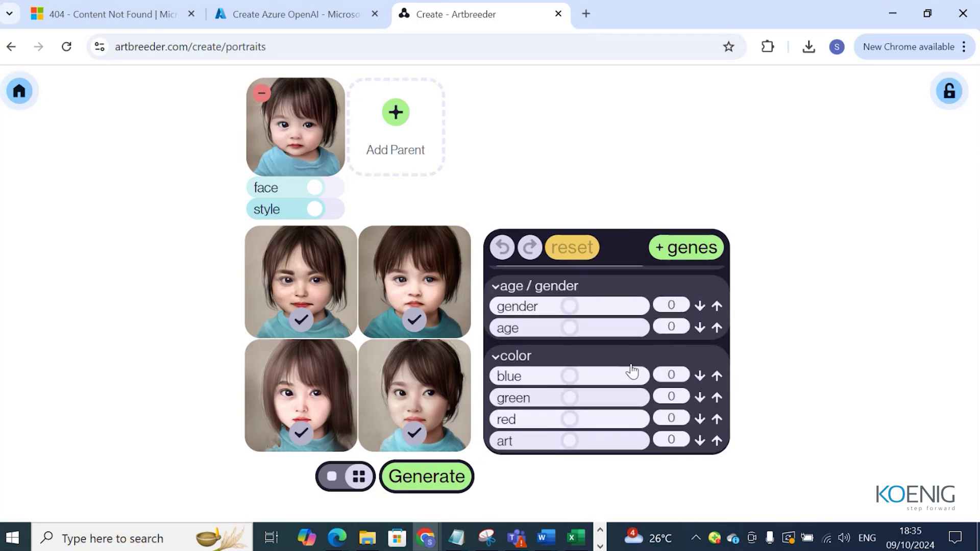
scroll(632, 371, down, 1)
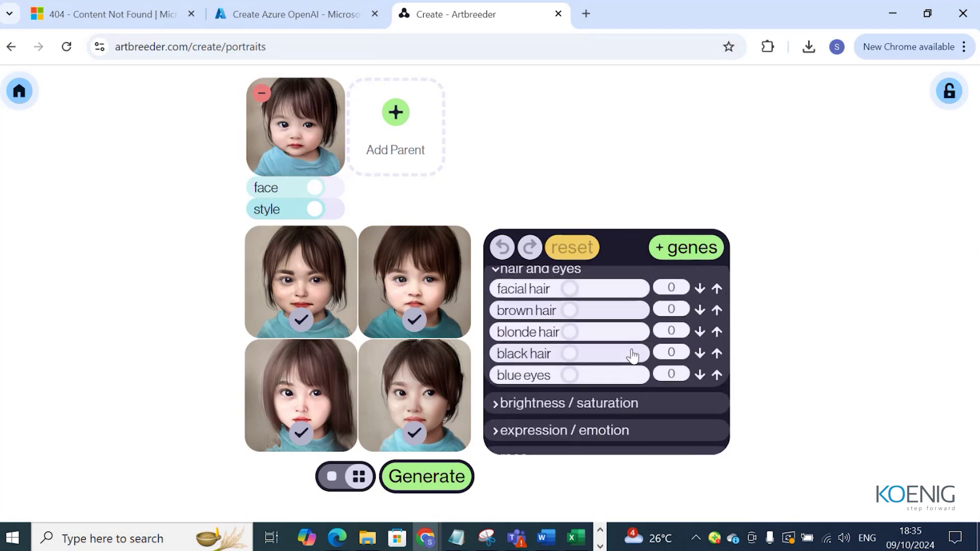
click(580, 292)
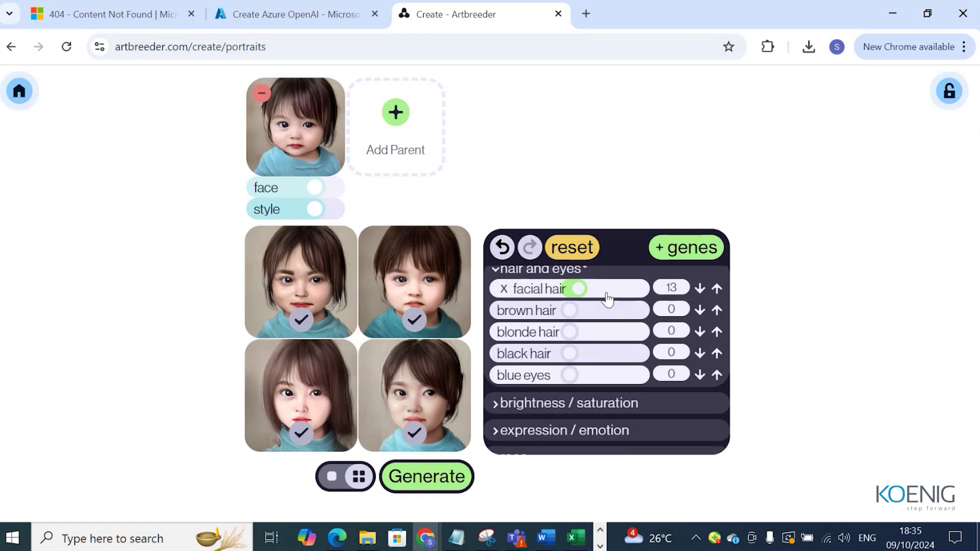
drag(584, 296, 613, 296)
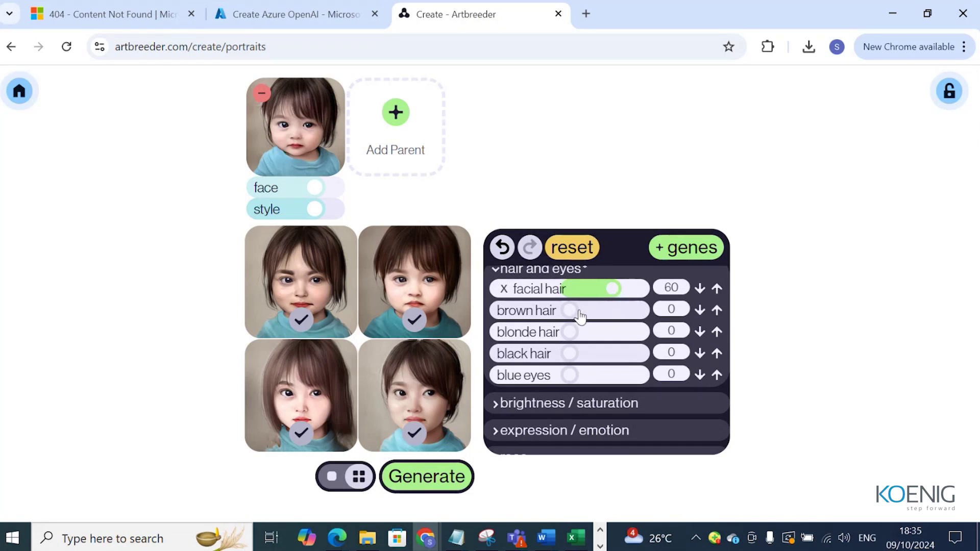
drag(571, 313, 636, 319)
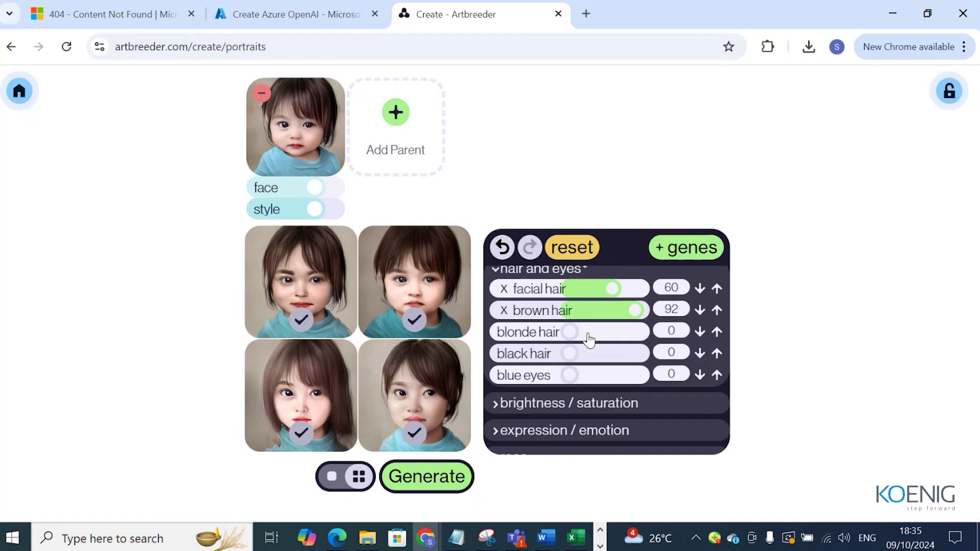
click(430, 480)
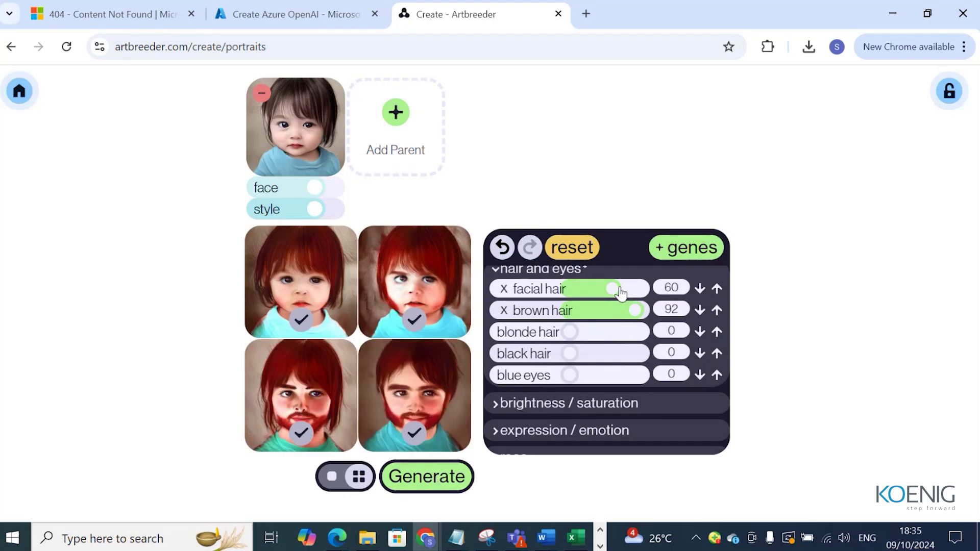
Step: Set the facial hair gene to -4 and the blue eyes gene to 81, generating portraits after each change
drag(612, 287, 568, 296)
click(418, 478)
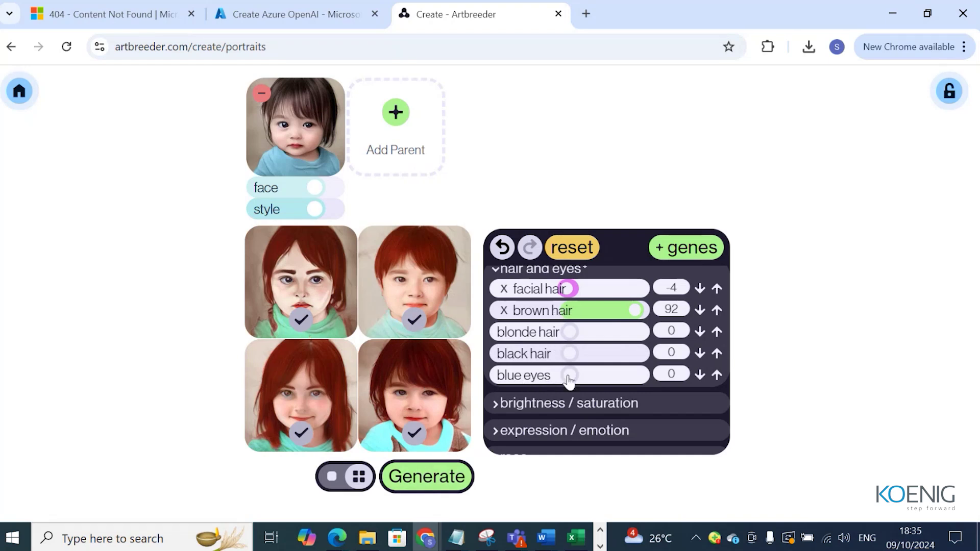
drag(567, 376, 627, 388)
click(423, 487)
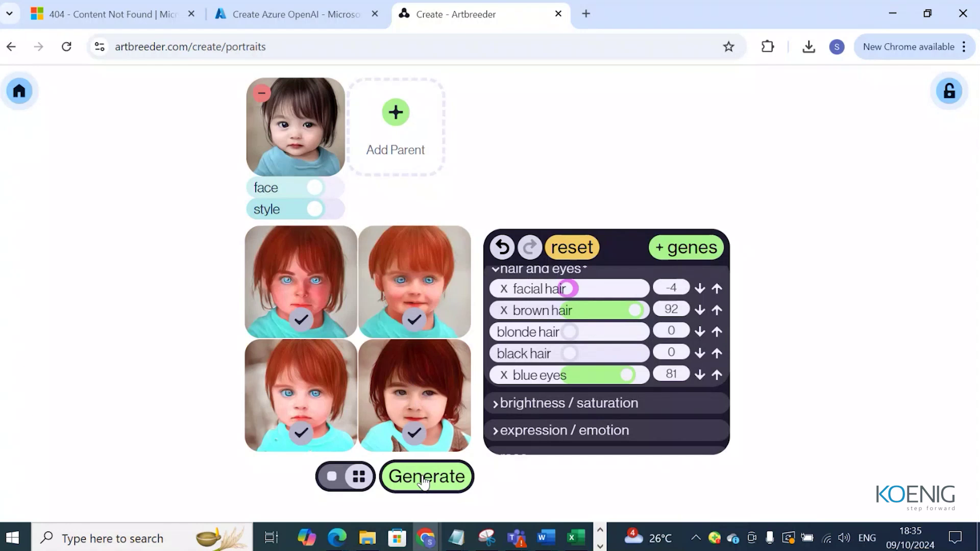
Step: Generate portraits with the blue eyes gene at 40 and again with it reduced to 25
drag(627, 376, 598, 376)
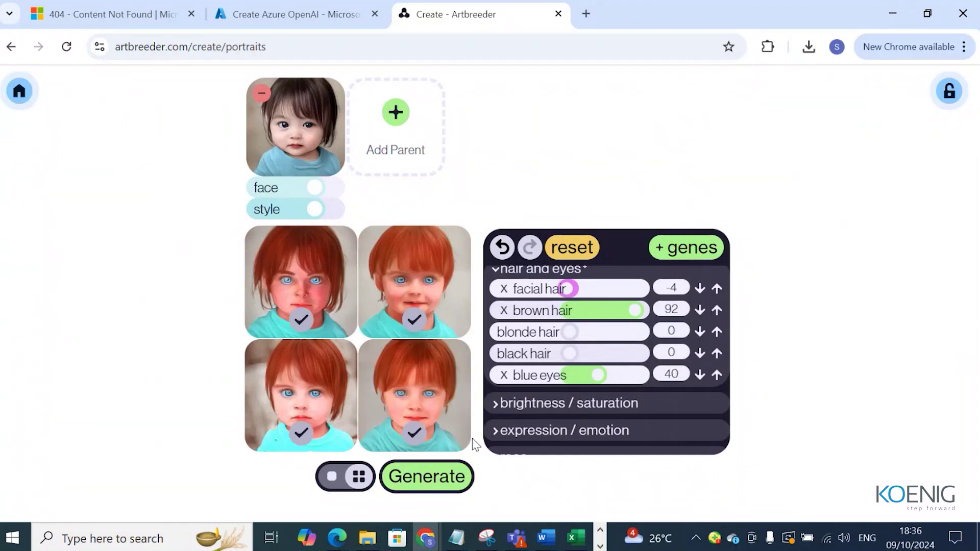
click(442, 475)
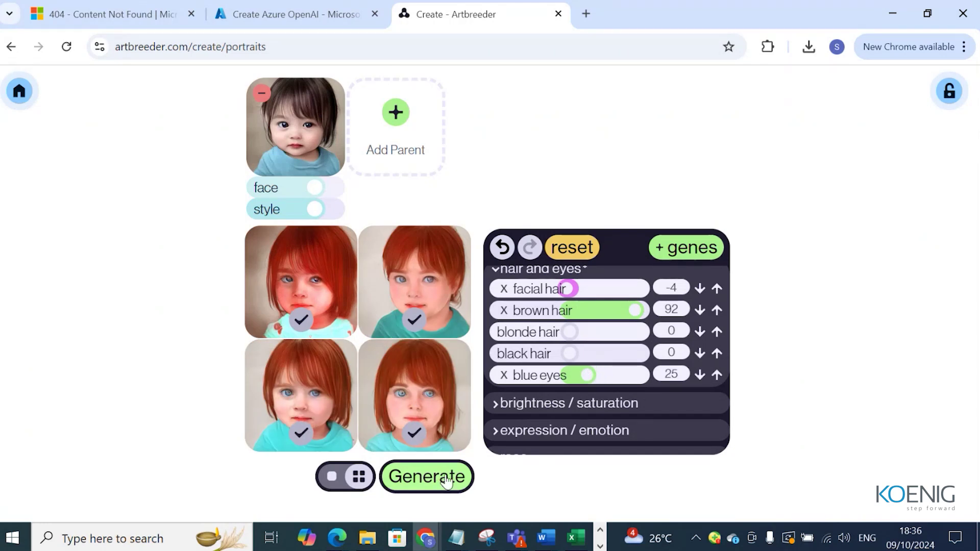
click(445, 481)
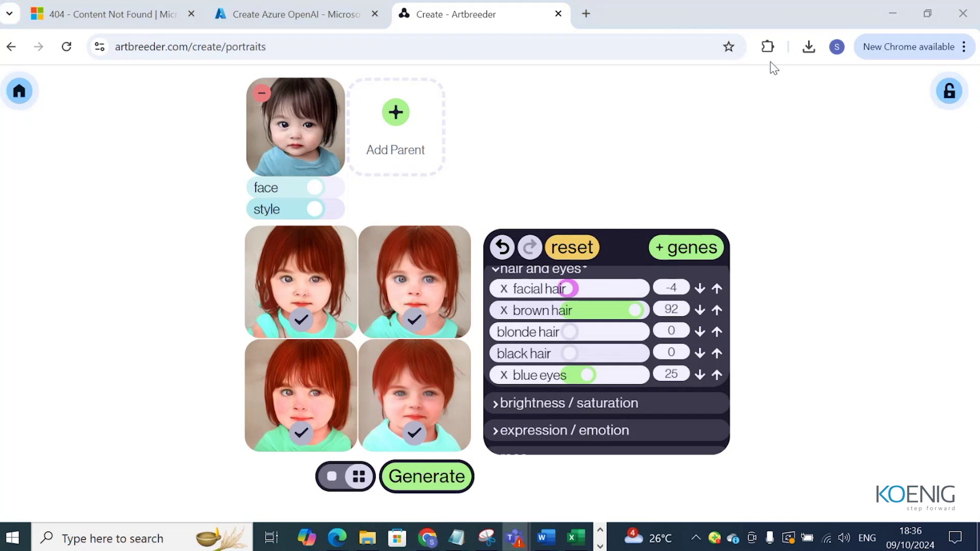
Step: In Outpainter, expand the sample picture with the prompt "Painting of a man in a field of fruits" and upscale the result
click(11, 46)
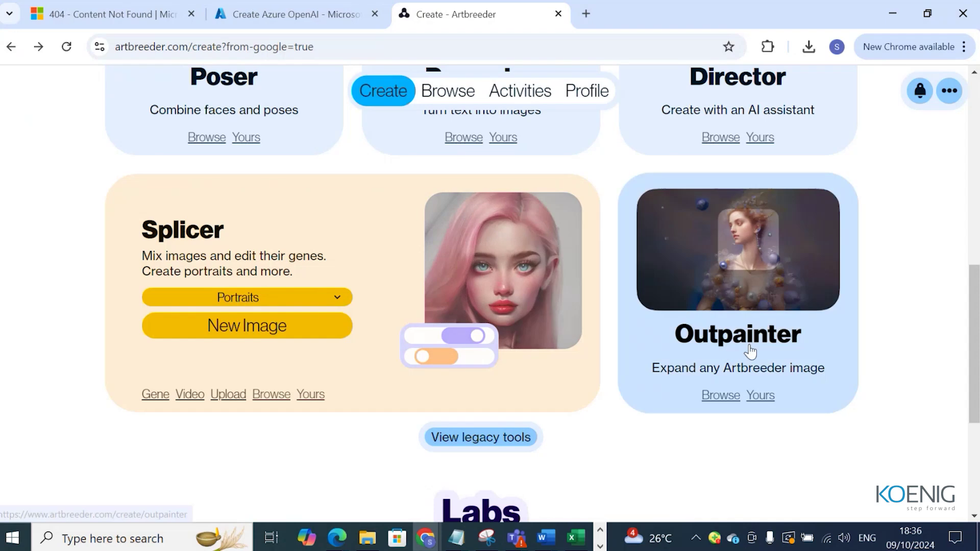
click(750, 344)
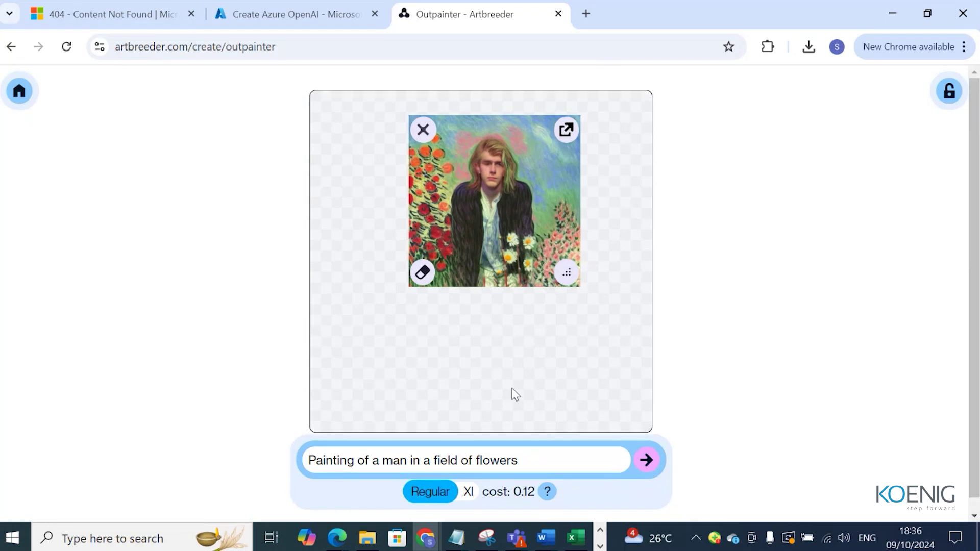
click(528, 460)
double_click(512, 458)
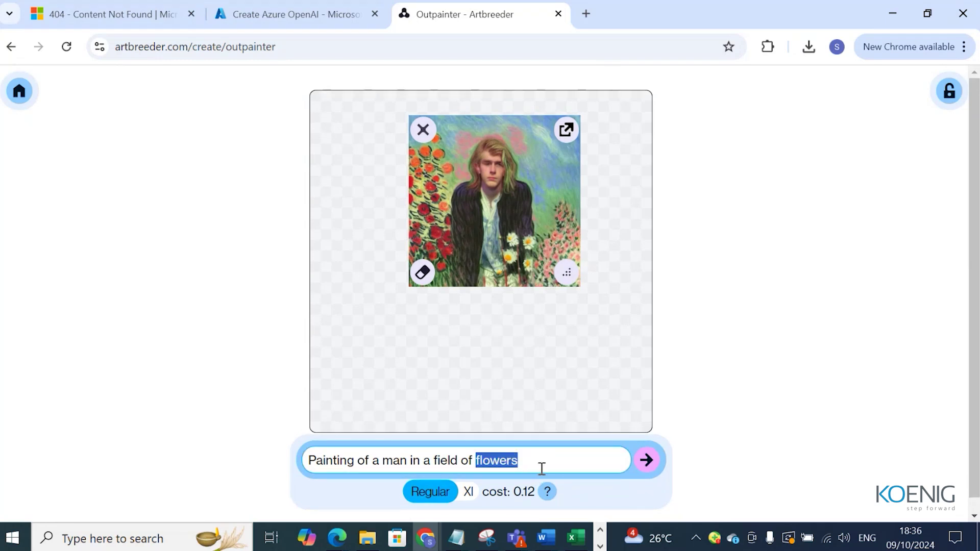
text(fr)
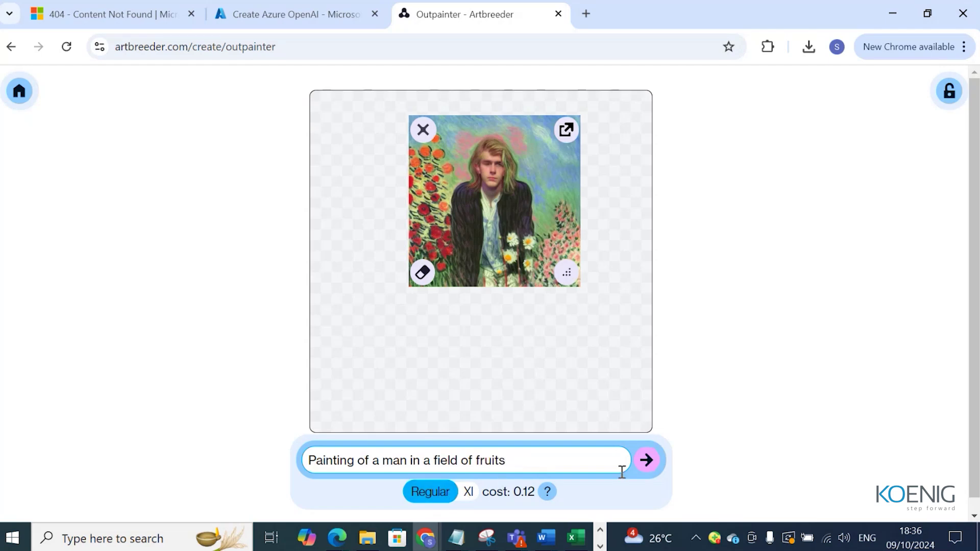
click(653, 462)
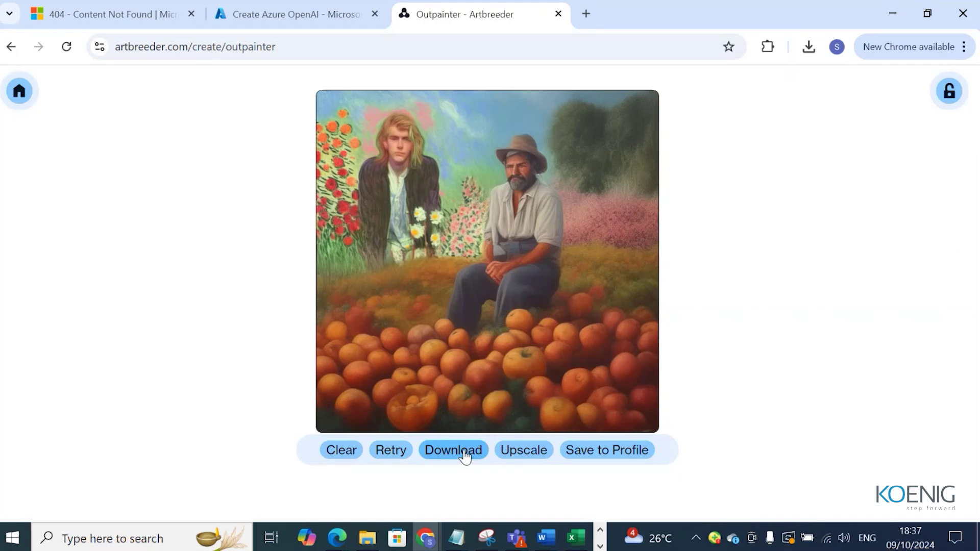
click(522, 452)
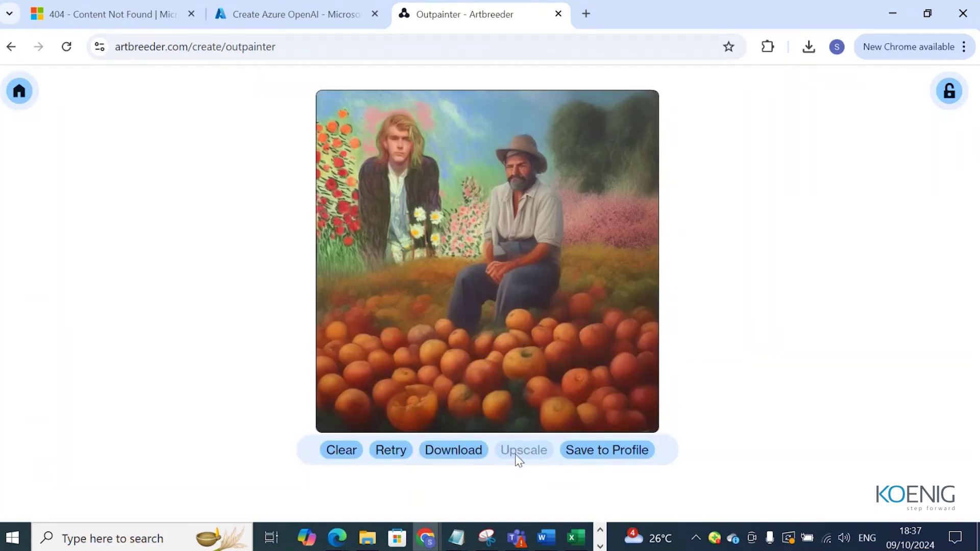
Step: Clear the result, replace the source picture with the squirrel in a pink jacket, and outpaint it with the existing fruit-field prompt
click(342, 451)
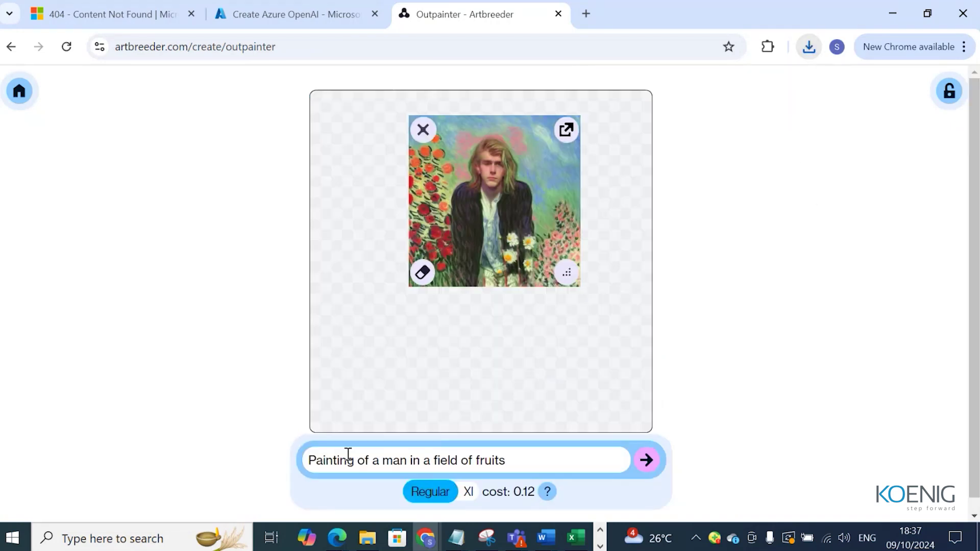
click(423, 130)
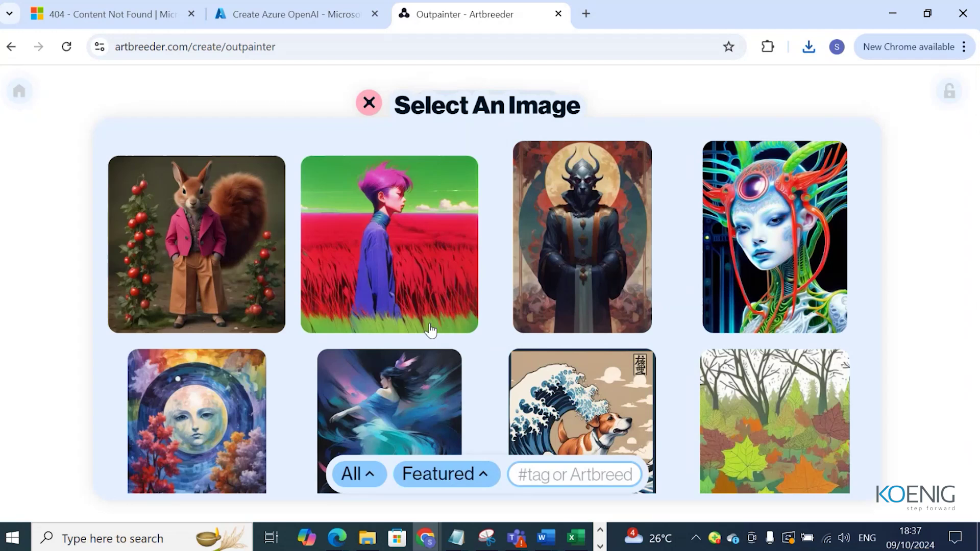
click(210, 285)
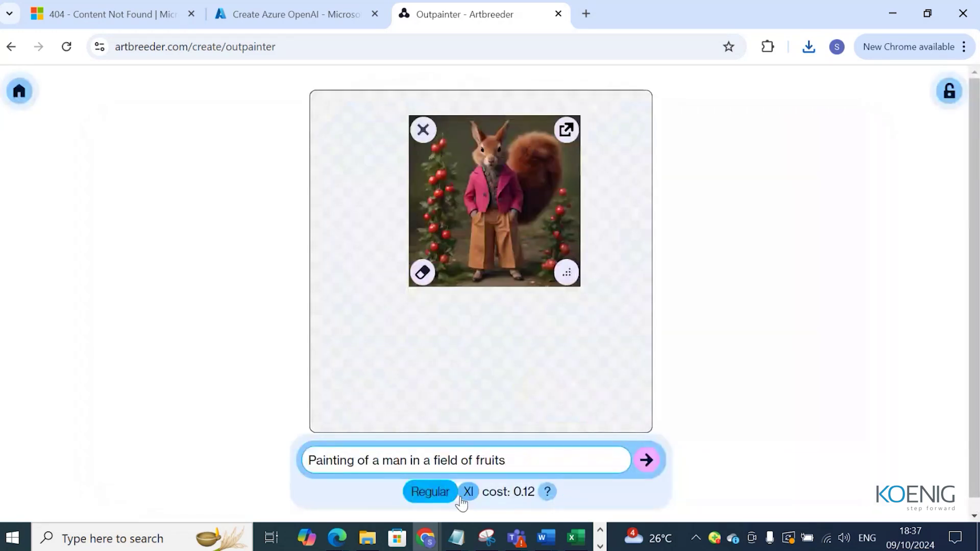
click(645, 464)
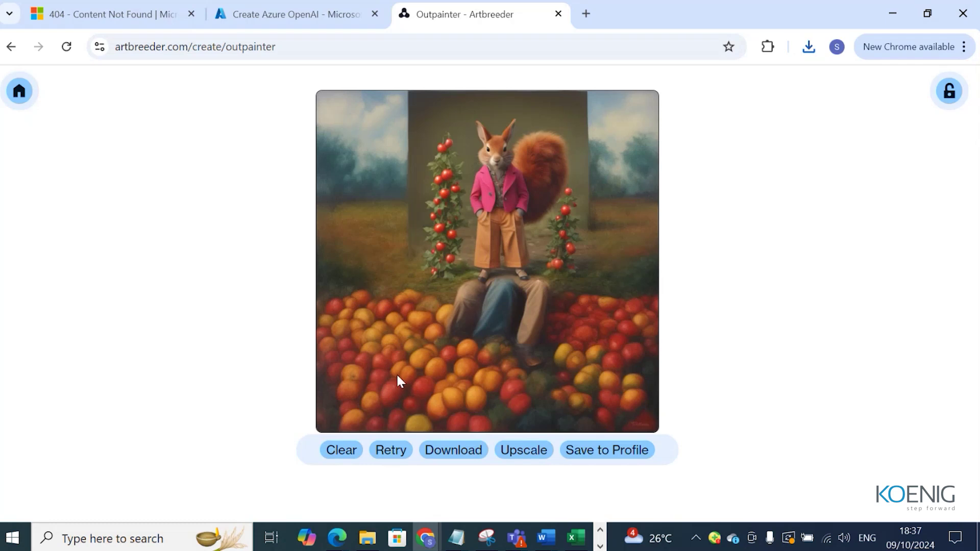
Step: Clear the squirrel result, swap the source picture for the dancer in a swirling blue dress, and outpaint it with the same prompt
click(354, 452)
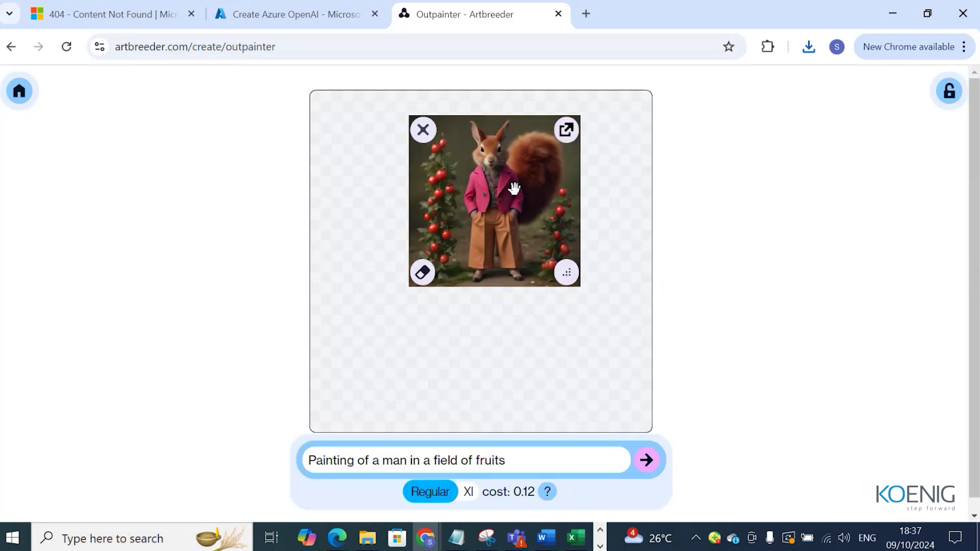
drag(510, 197, 153, 269)
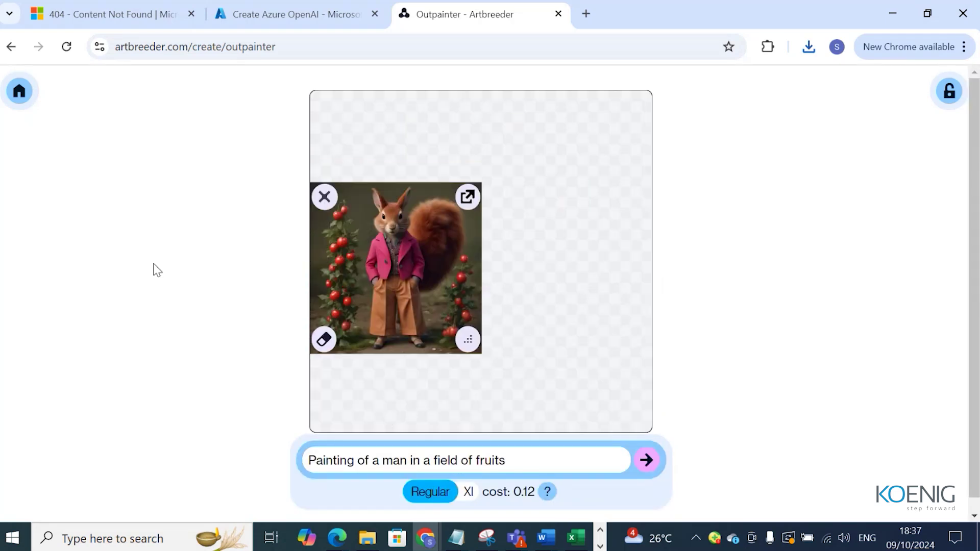
click(324, 203)
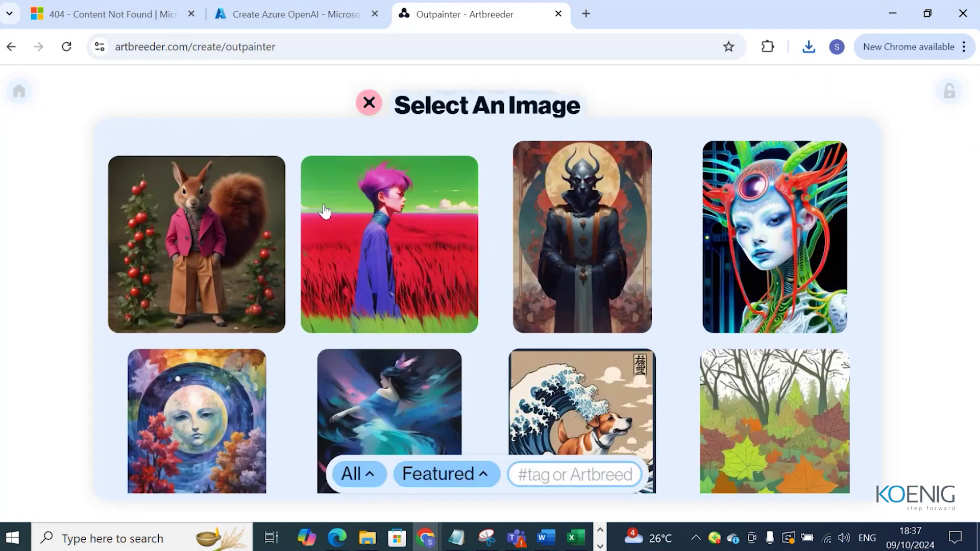
scroll(505, 339, down, 4)
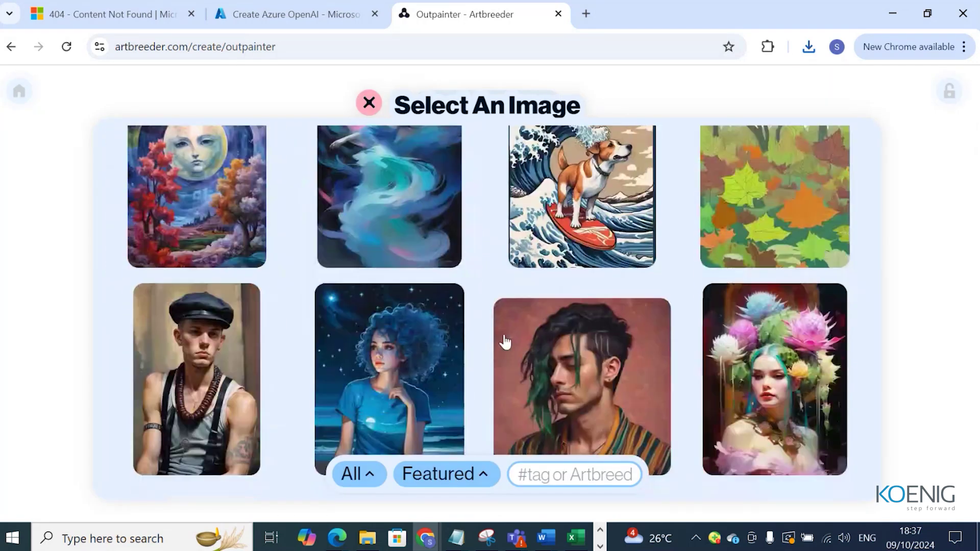
scroll(505, 342, down, 2)
scroll(505, 342, up, 4)
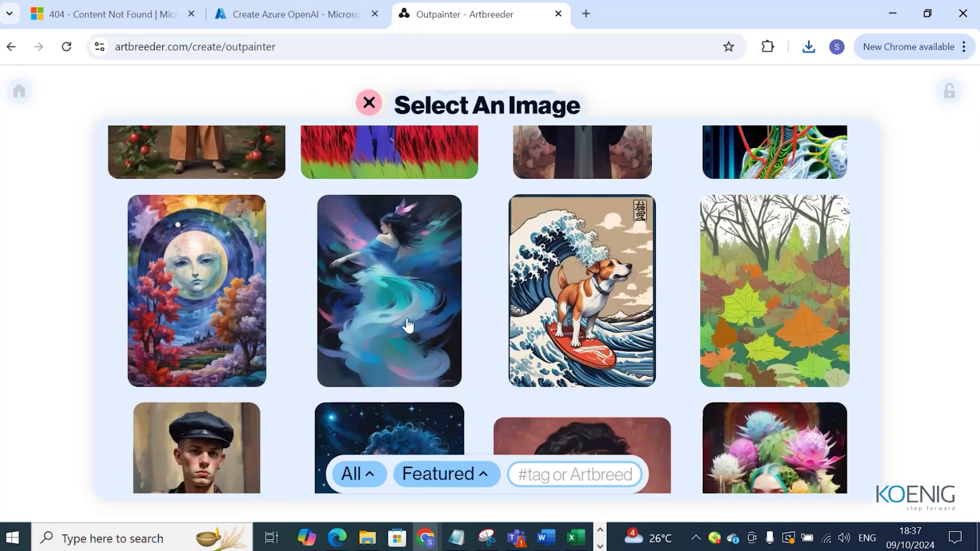
click(406, 316)
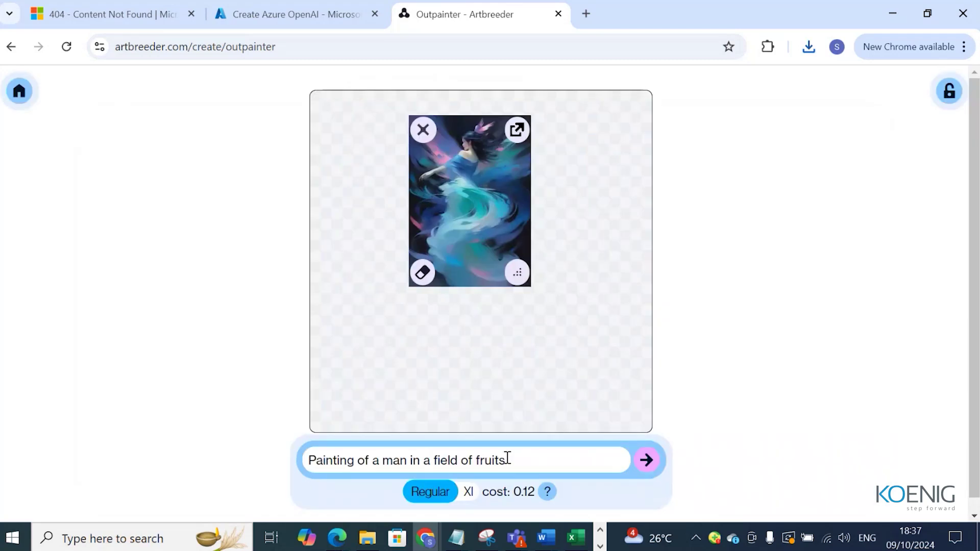
click(646, 460)
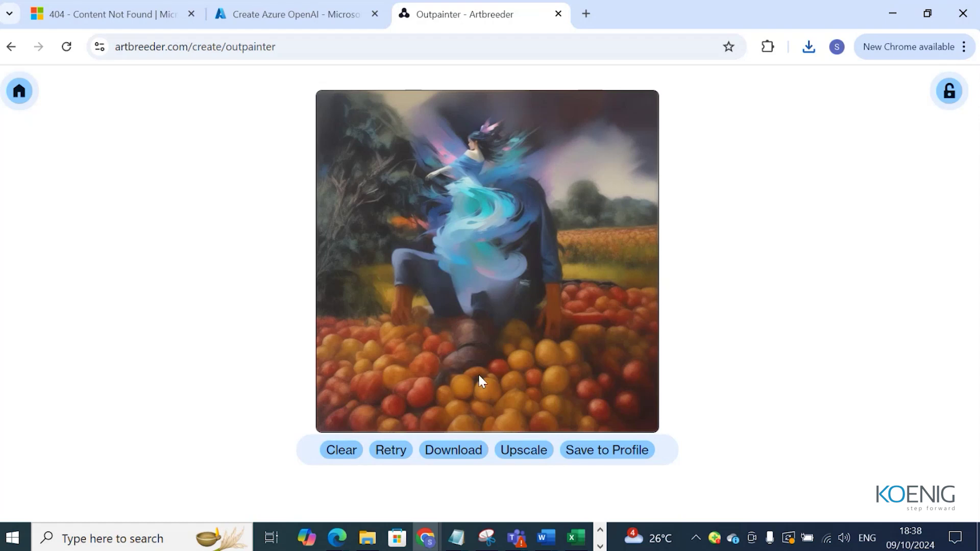
Step: Return to the Create page and look over the available creation tools, from Composer down to Labs
click(11, 46)
scroll(337, 331, up, 3)
scroll(337, 331, down, 6)
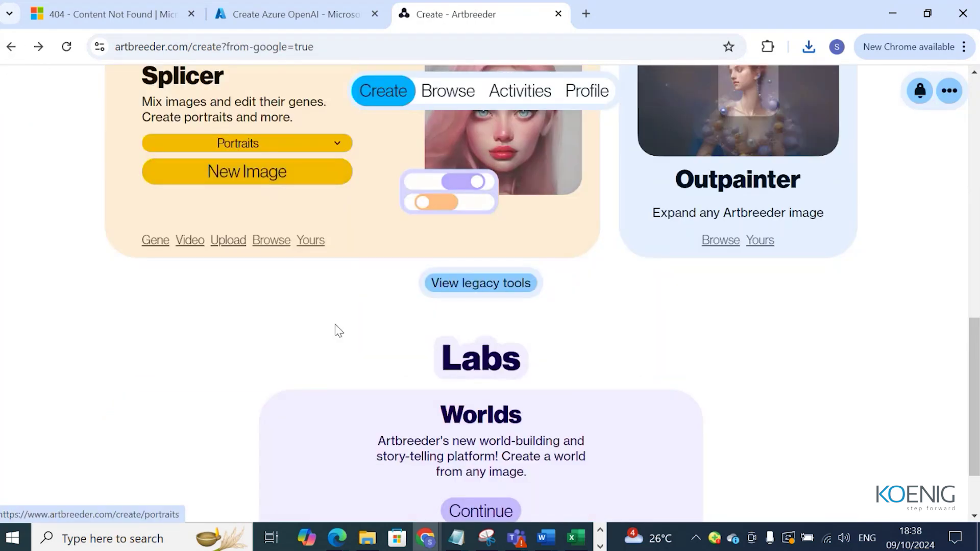
scroll(335, 327, up, 12)
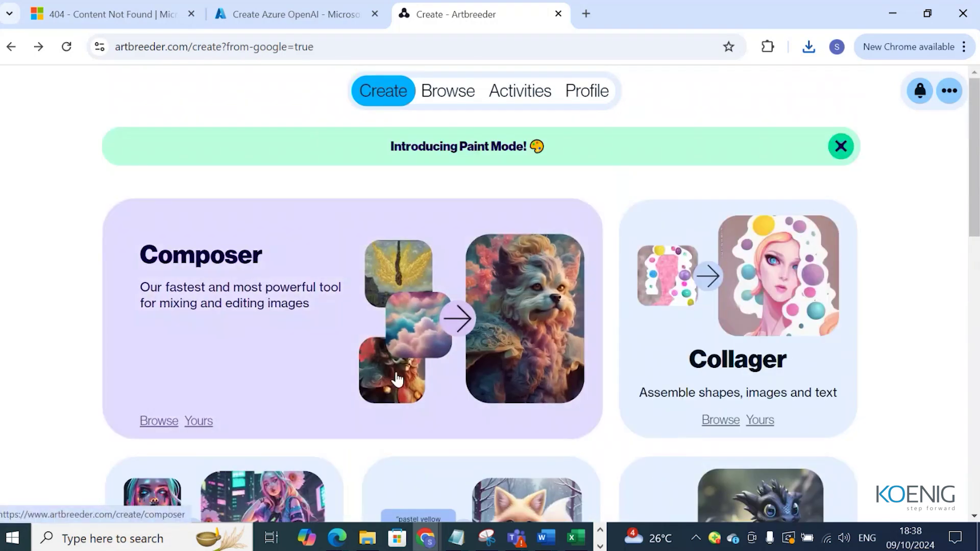
scroll(397, 379, down, 5)
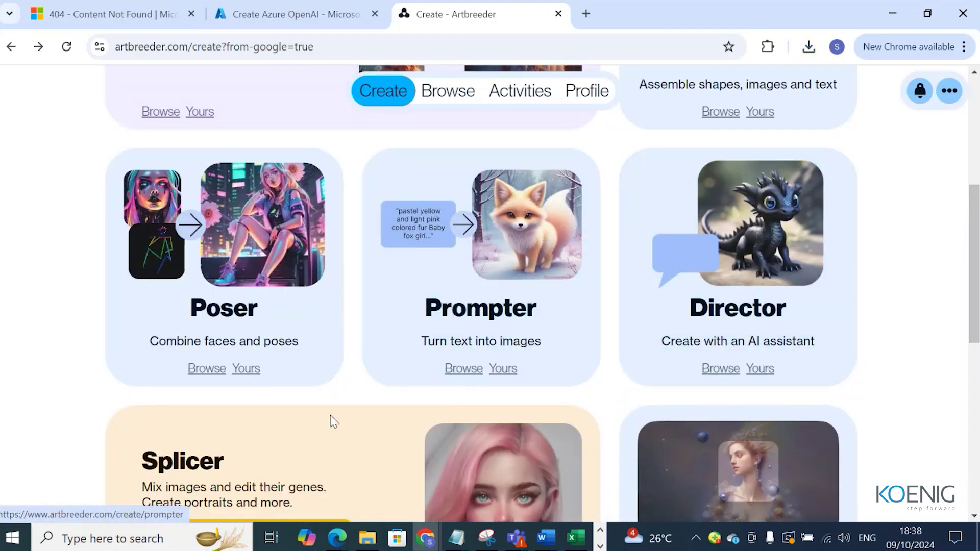
scroll(330, 415, down, 4)
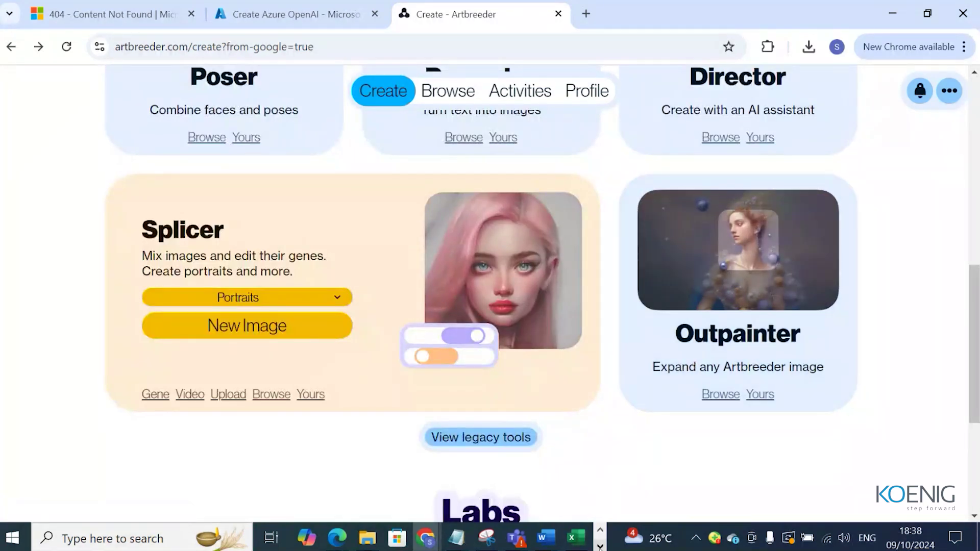
click(600, 545)
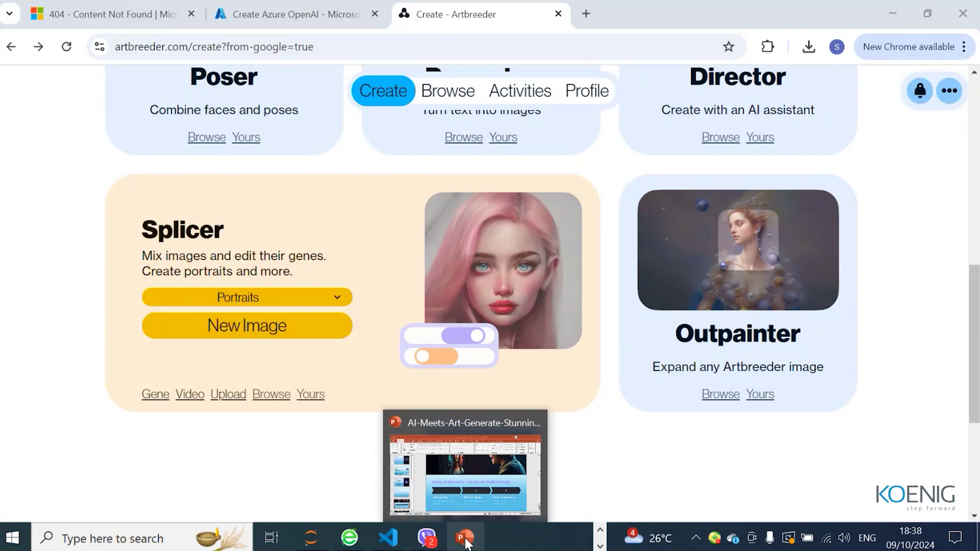